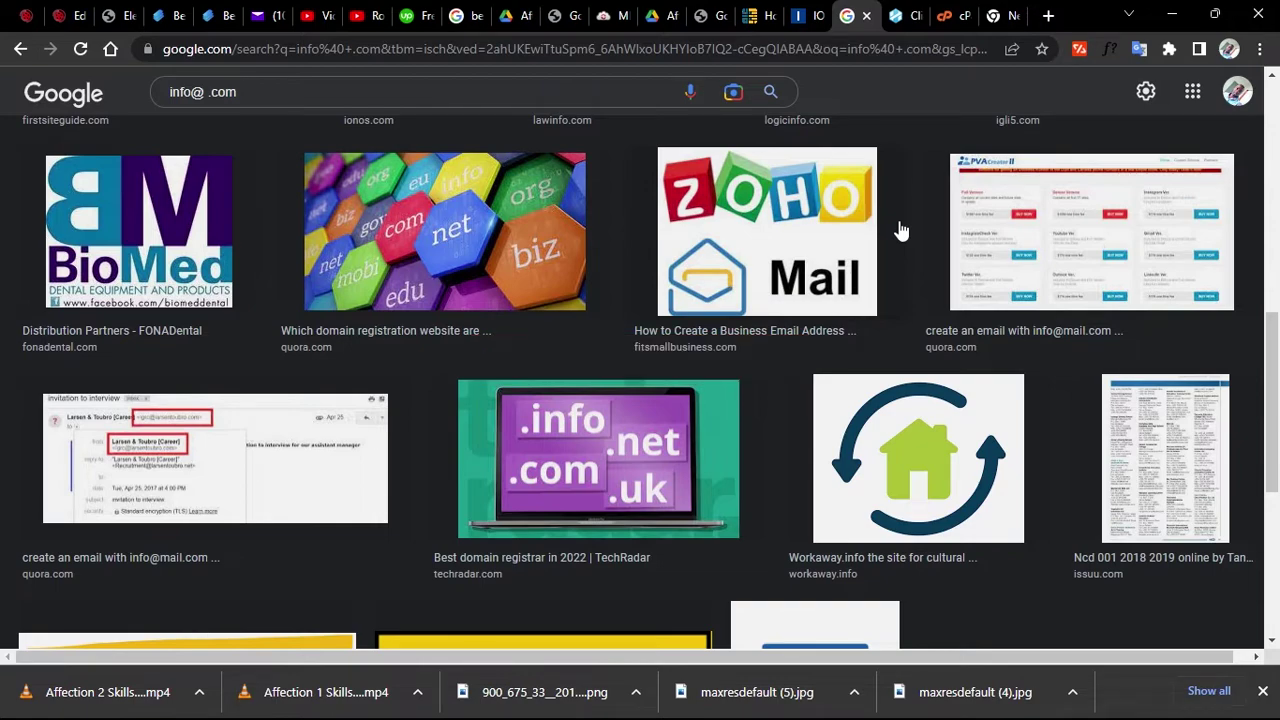
Bring up the IONOS homepage showing the $1 first-year .com offer
scroll(797, 400, down, 1)
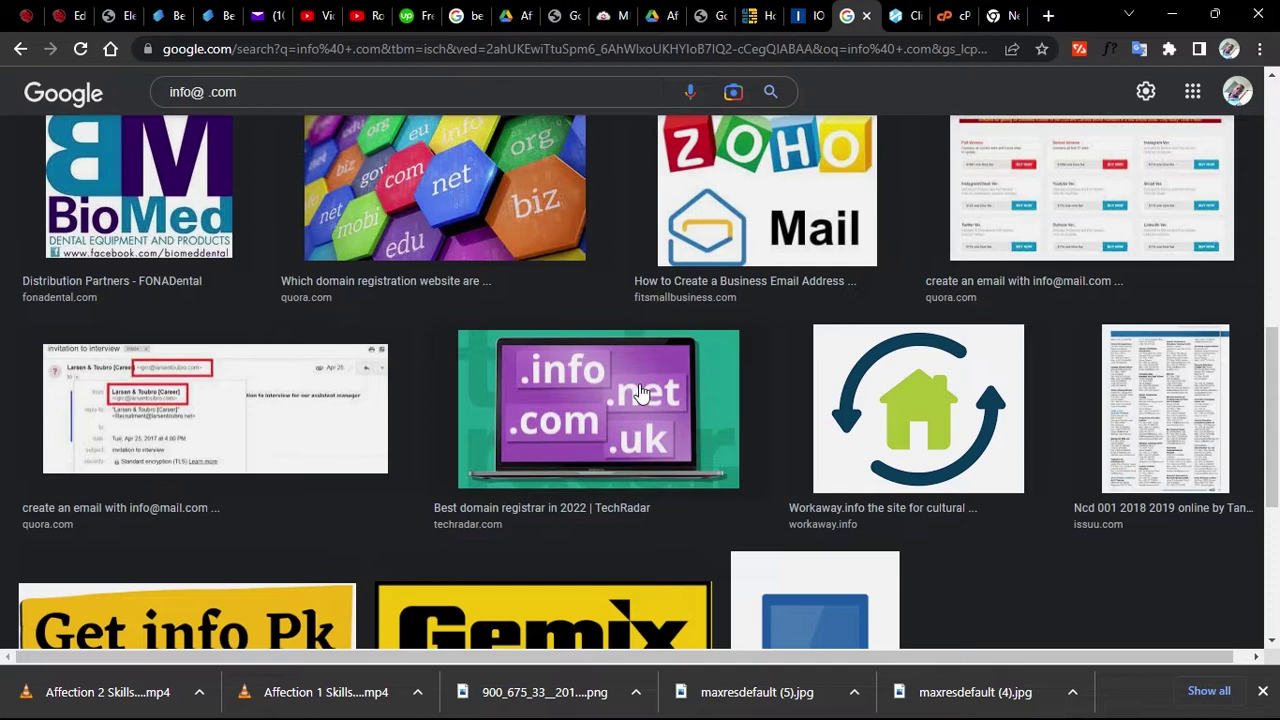
scroll(666, 510, down, 3)
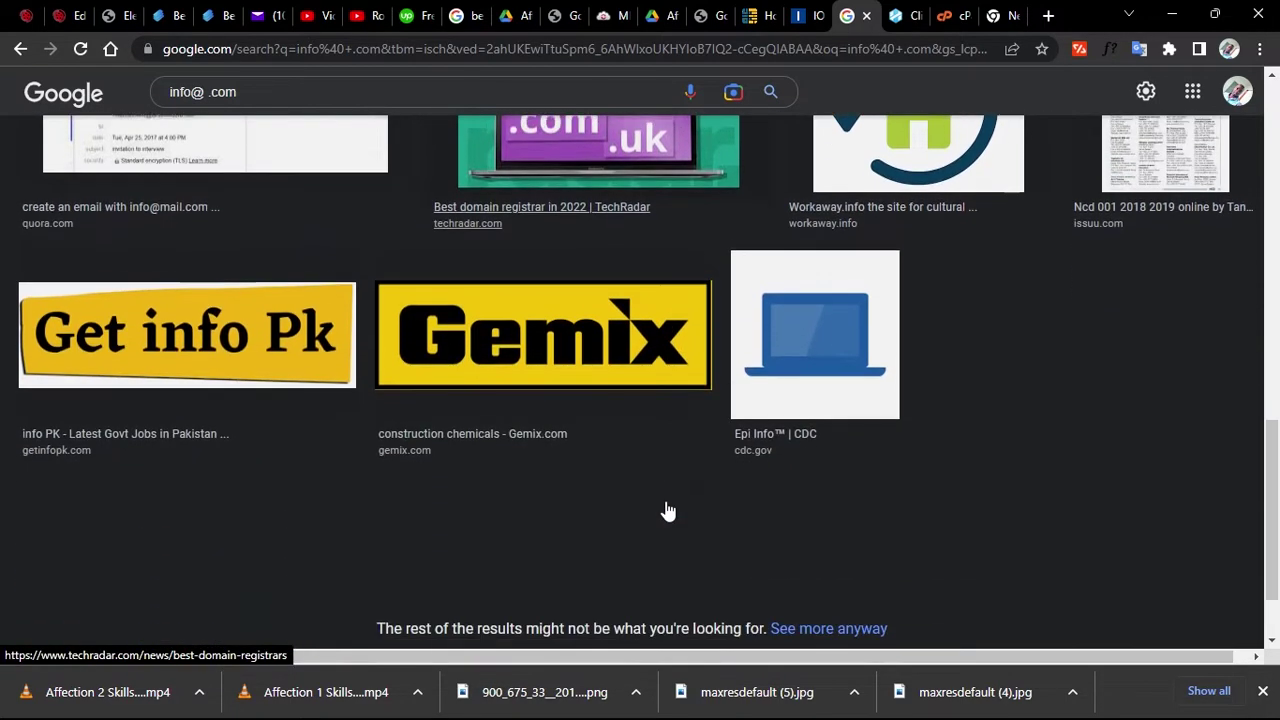
scroll(785, 284, up, 2)
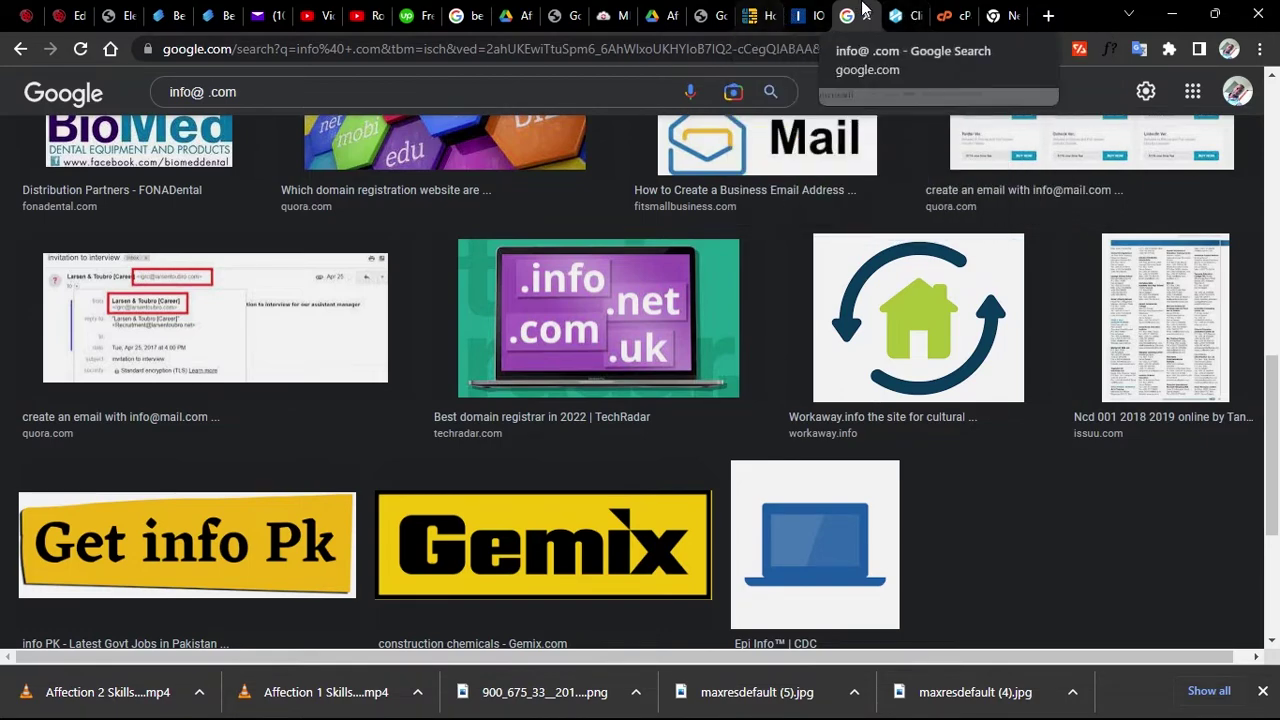
click(906, 12)
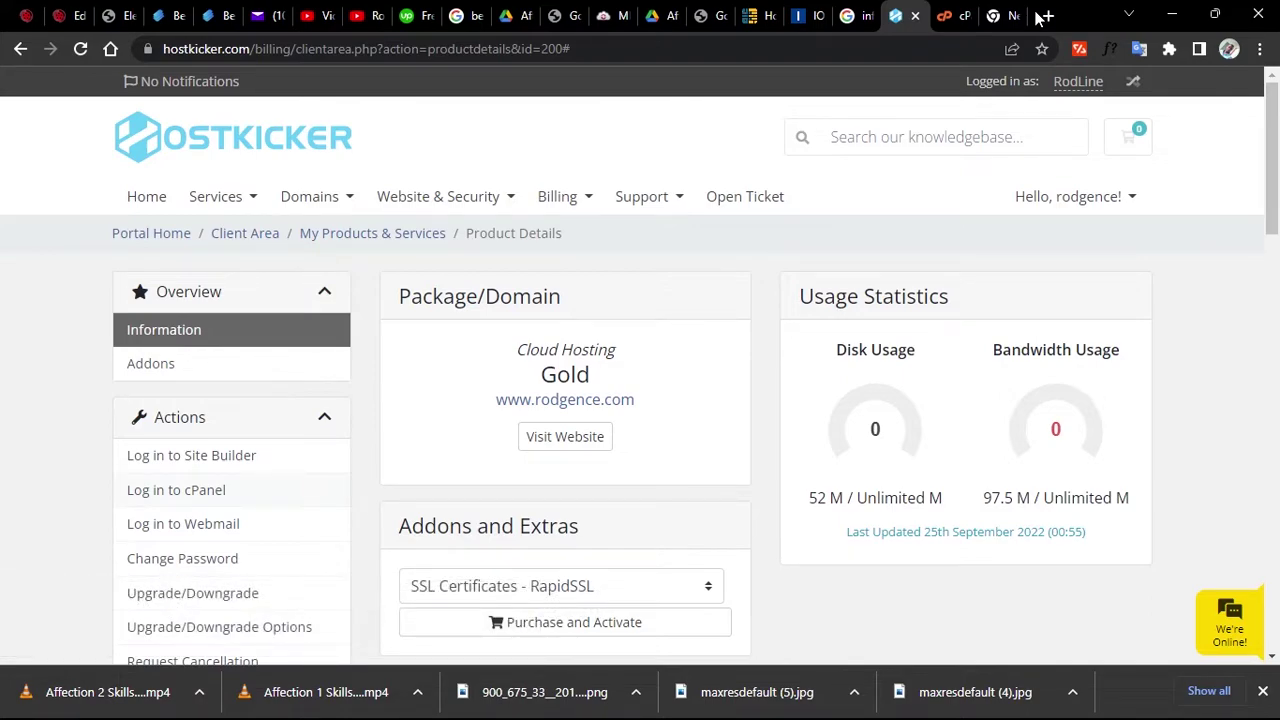
click(808, 16)
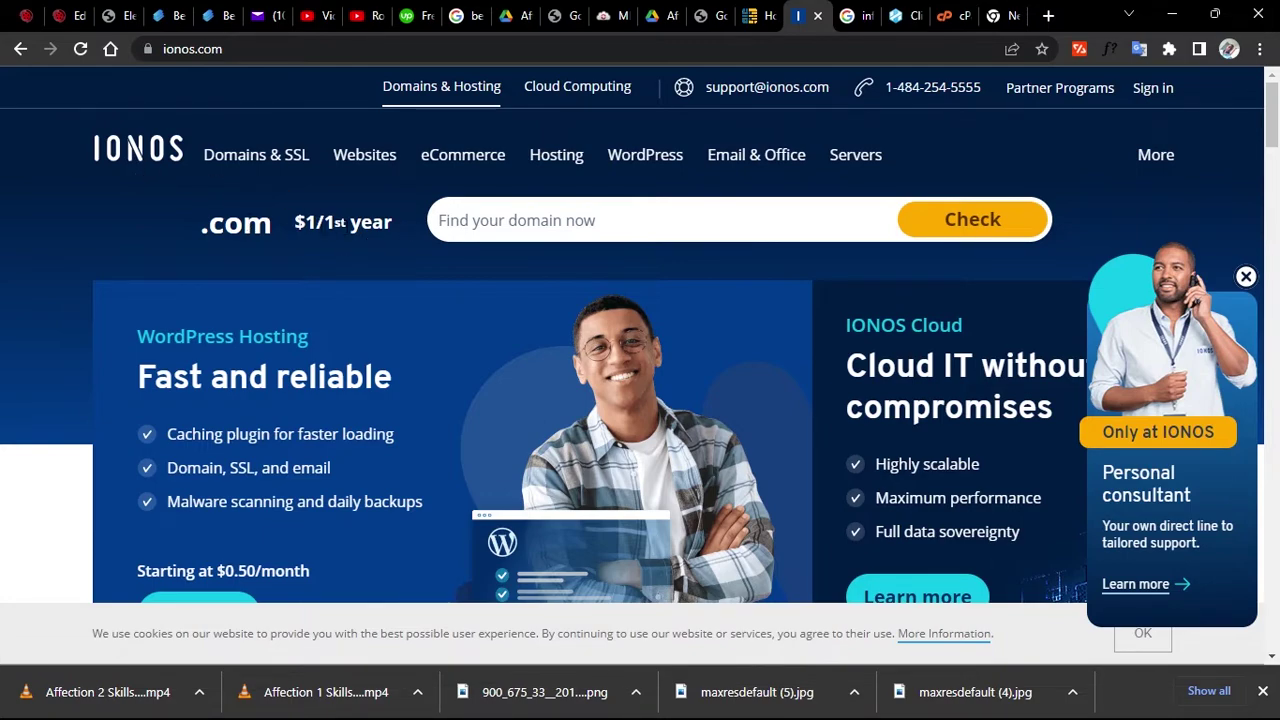
Search Google for the $1 price to see its value in Tanzanian shillings
drag(317, 222, 298, 224)
right_click(306, 228)
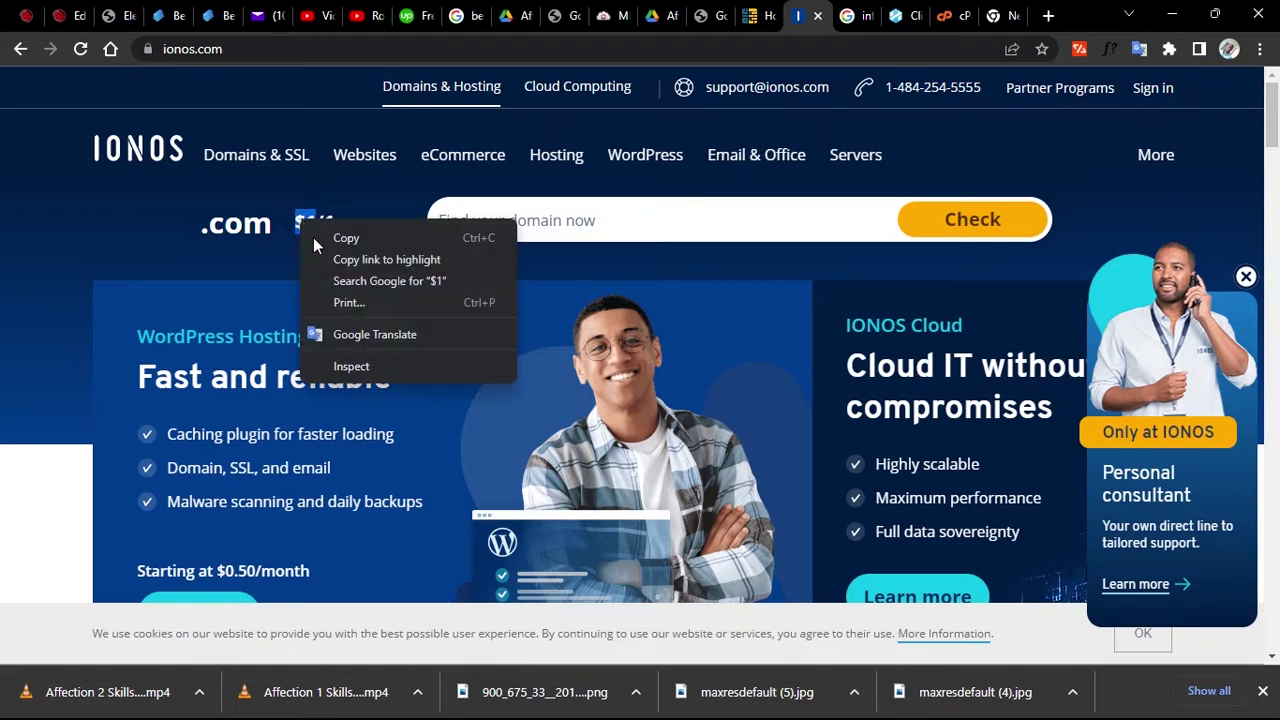
click(362, 281)
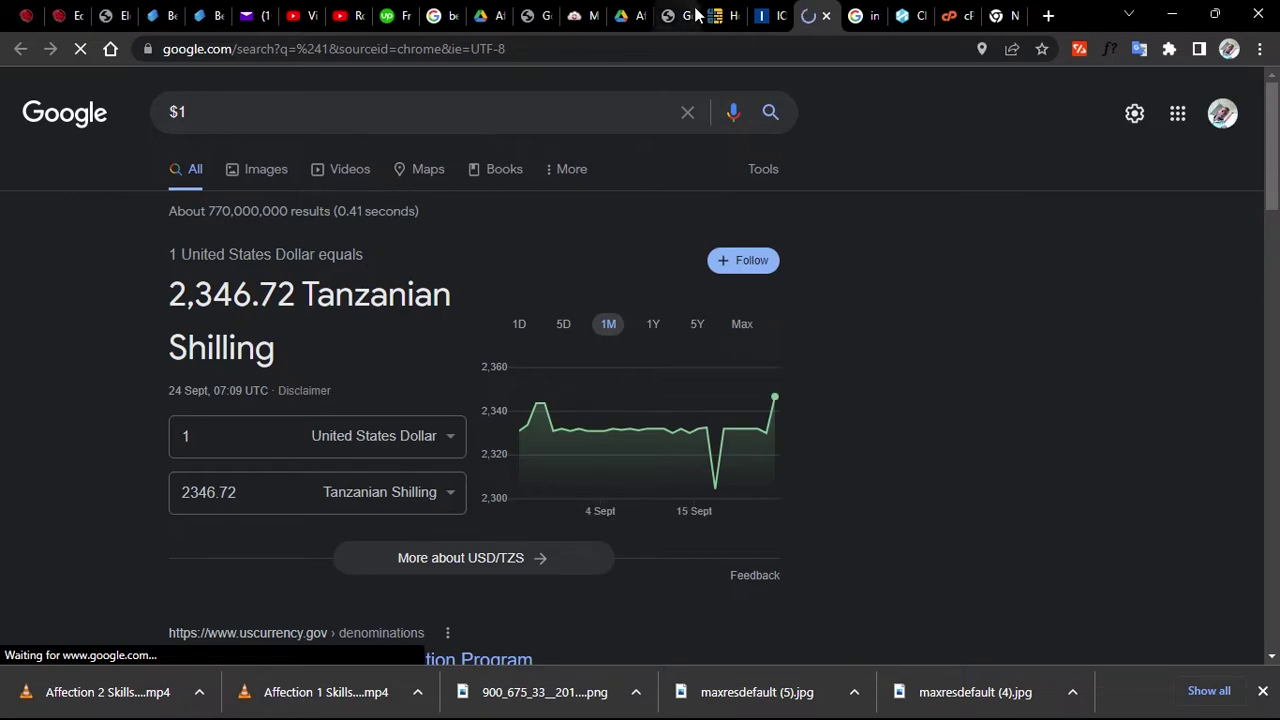
Return to IONOS, clear the price selection and click into the domain search box
click(769, 14)
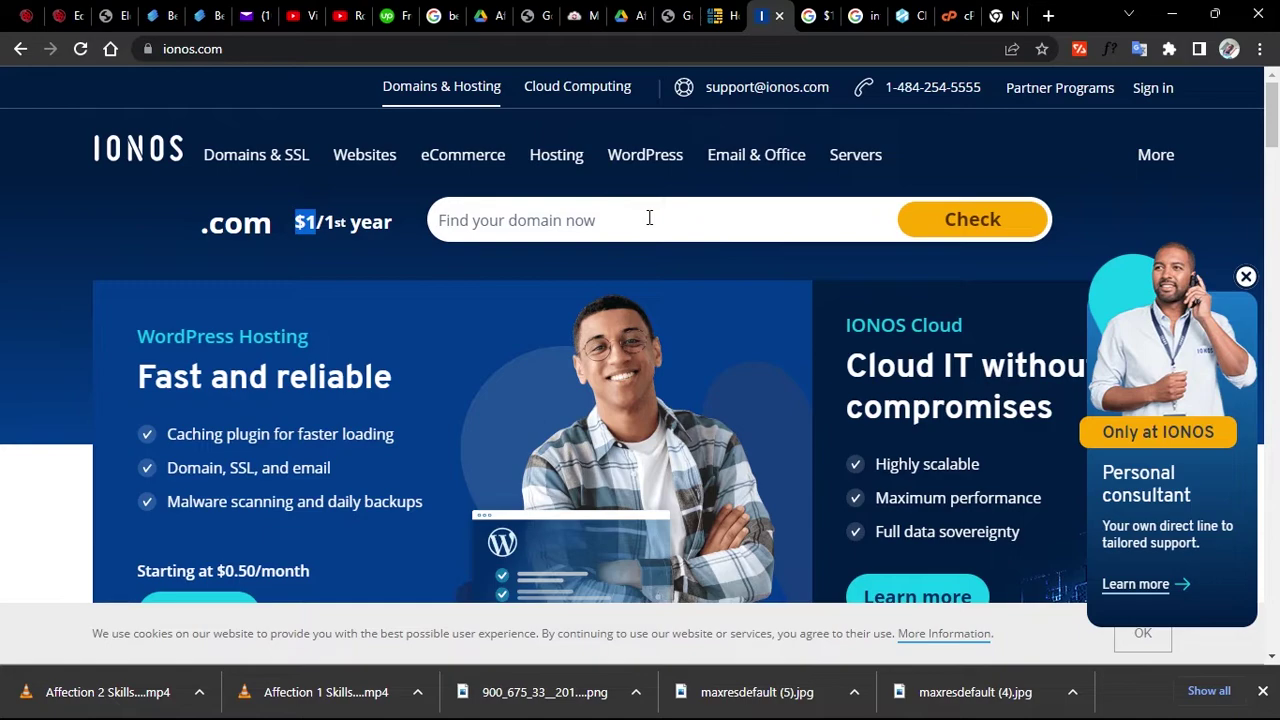
click(374, 237)
click(493, 219)
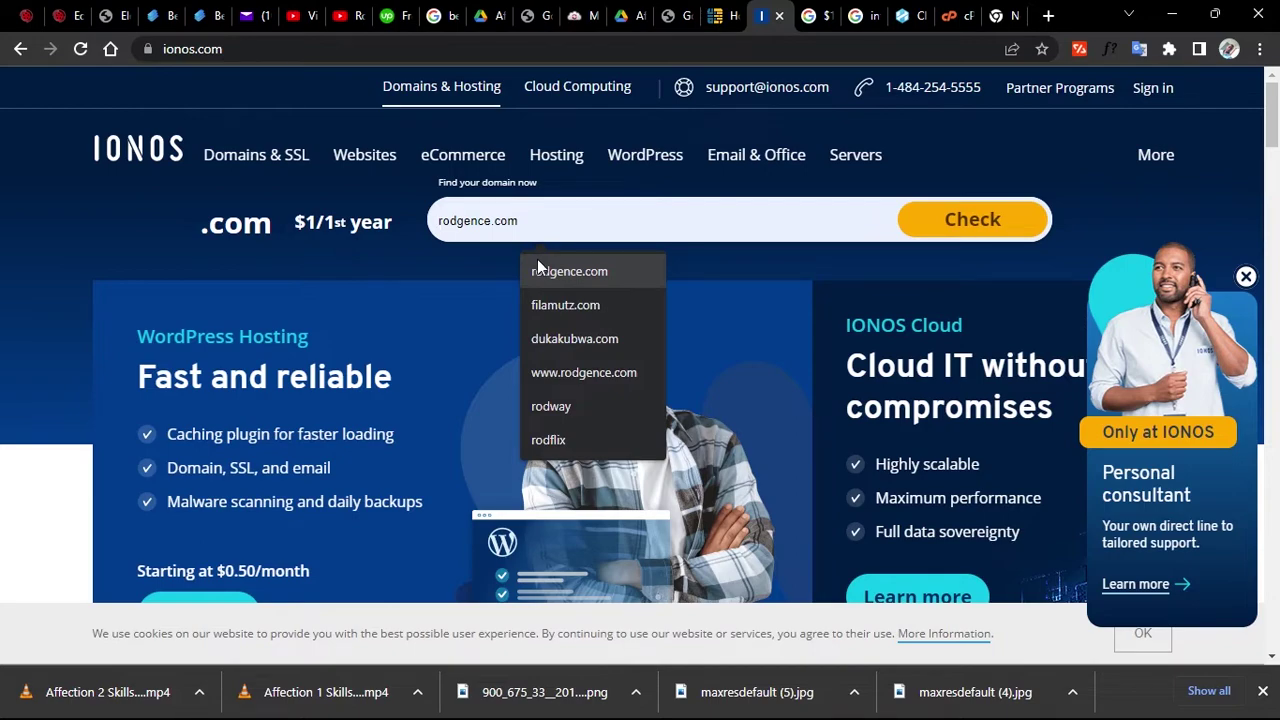
click(910, 15)
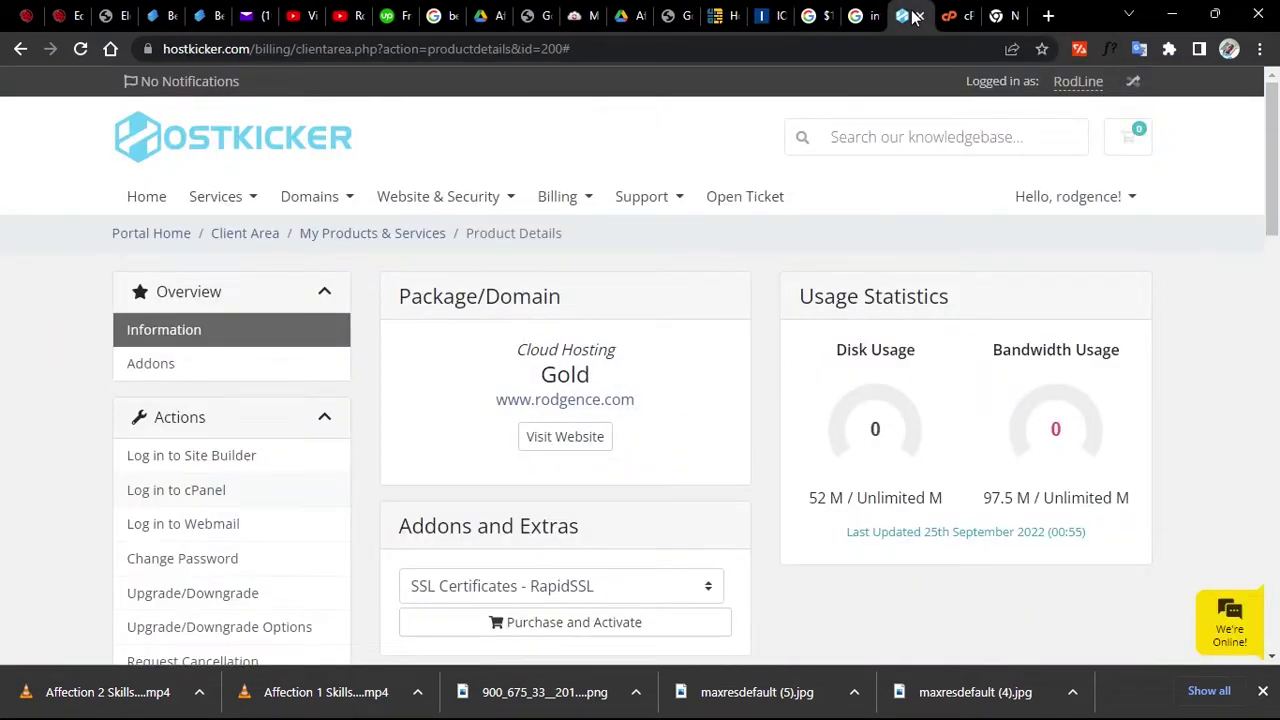
click(958, 15)
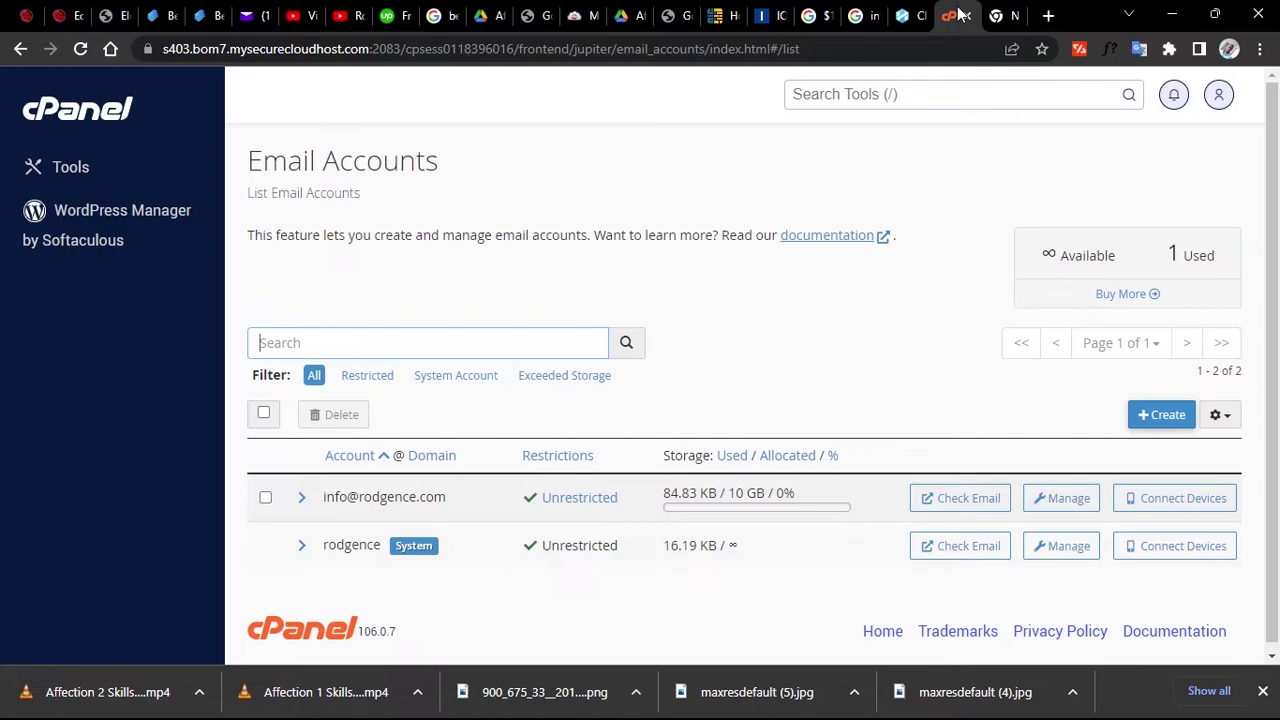
click(55, 170)
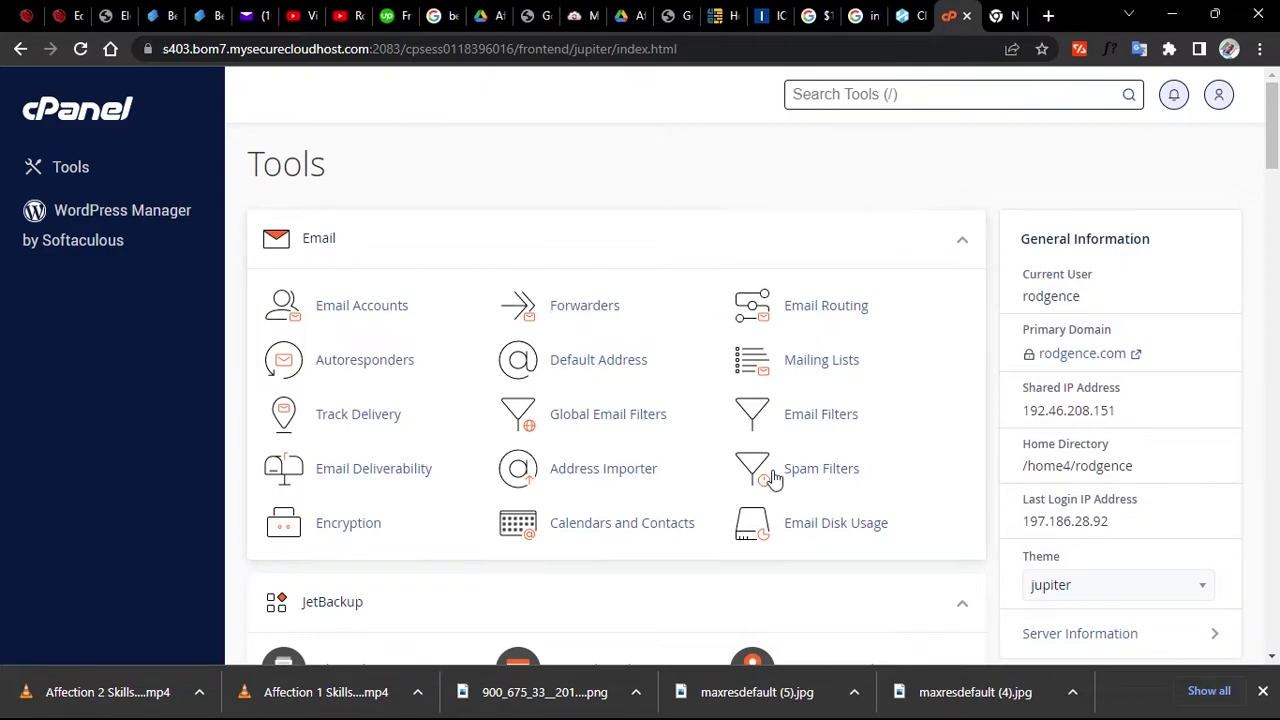
click(397, 309)
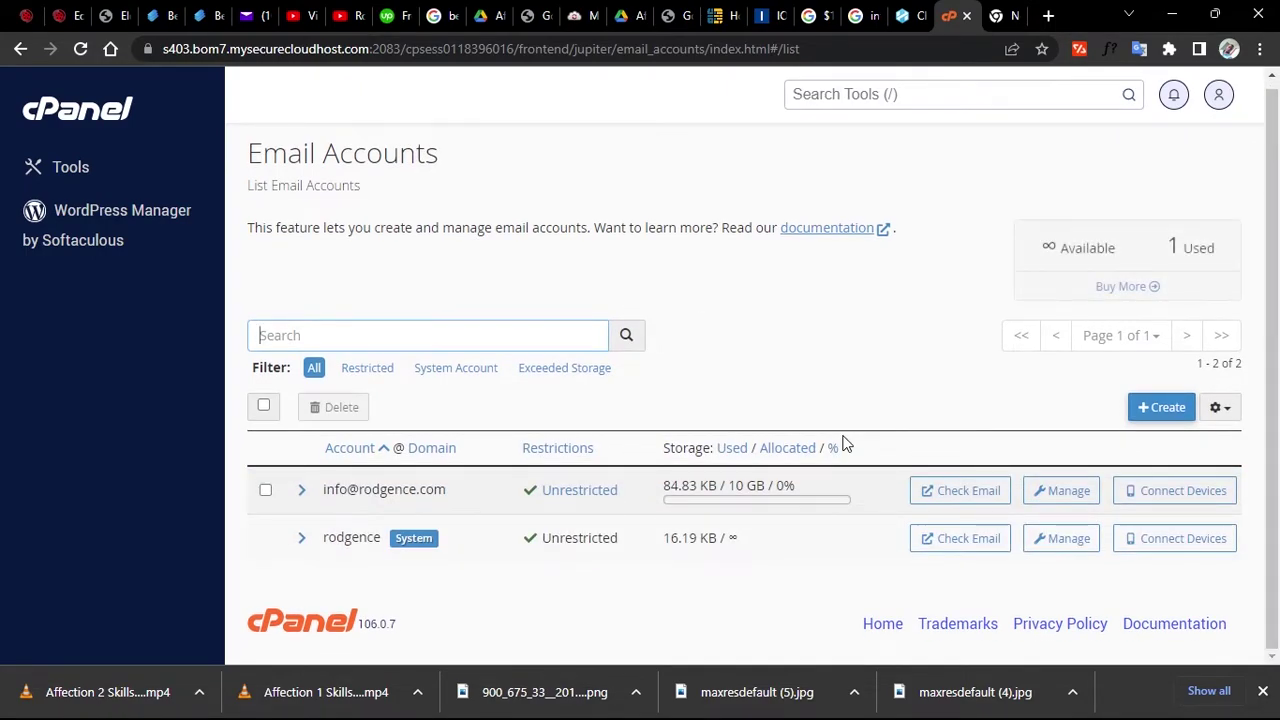
click(716, 16)
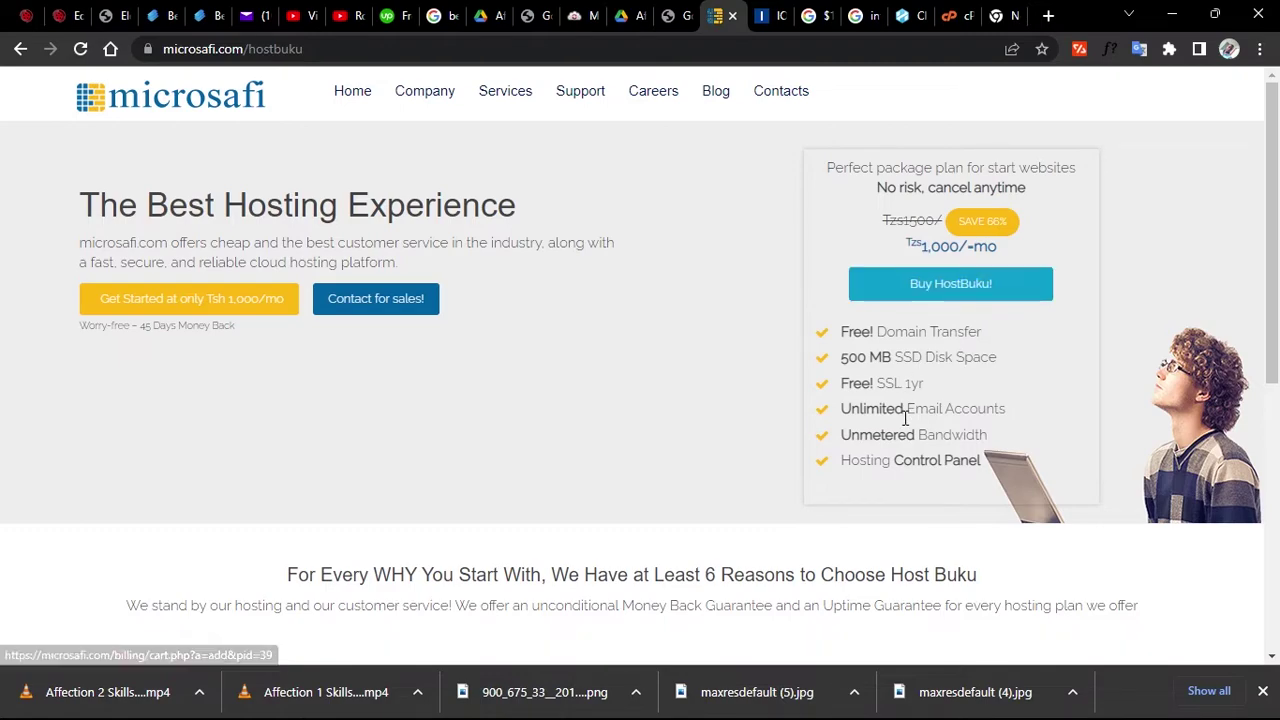
drag(914, 409, 1015, 416)
Deselect HostBuku's Unlimited Email Accounts line and go back to cPanel's Email Accounts list
click(1016, 409)
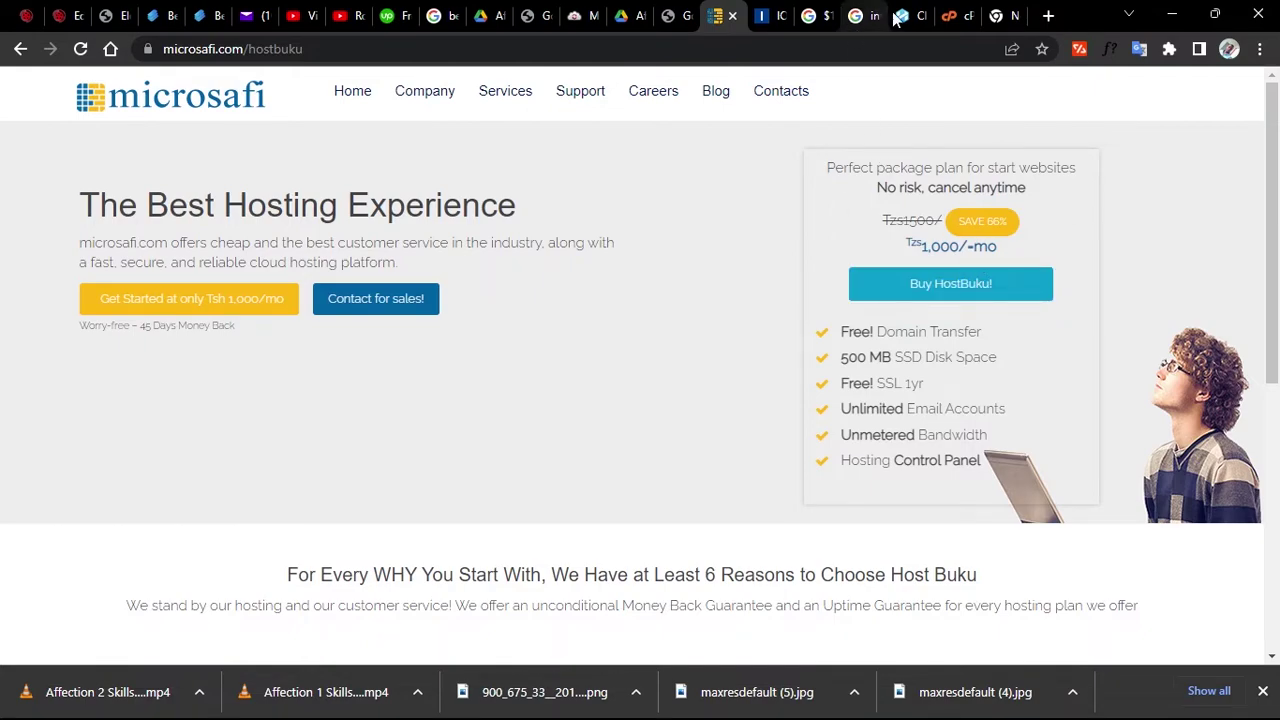
click(951, 16)
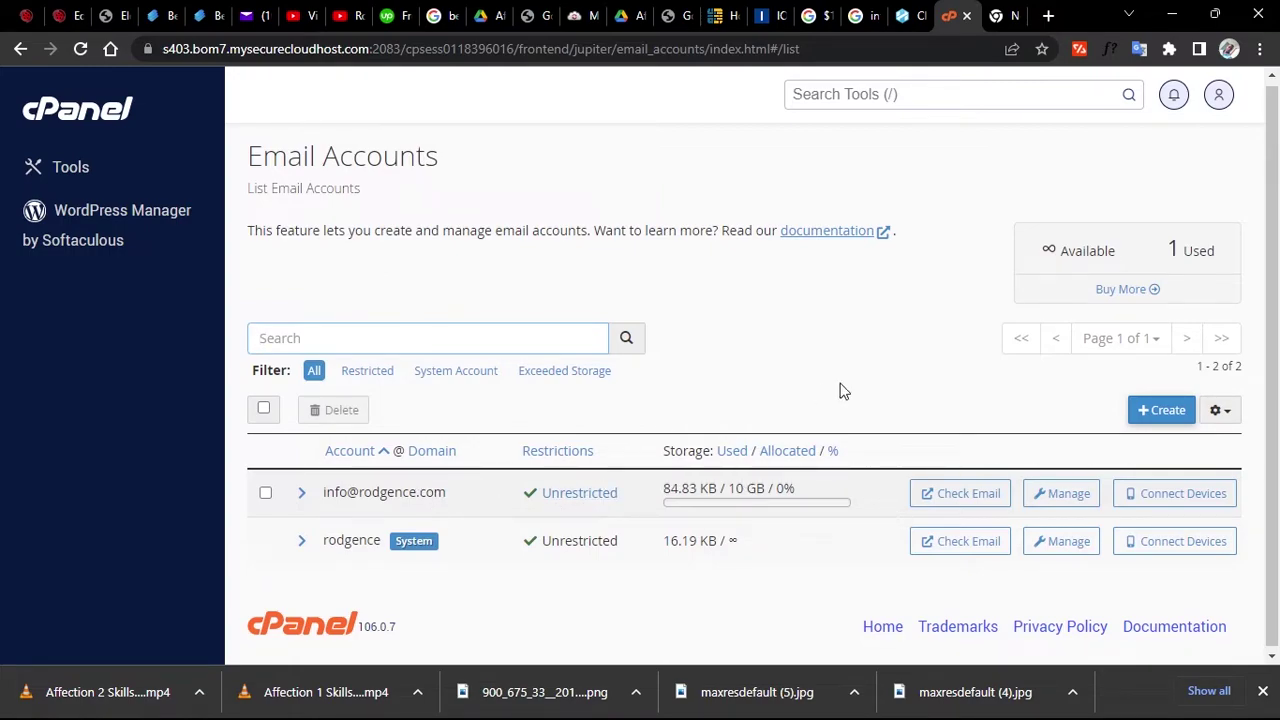
Add an email account with username 'support' and a generated, visible strong password
click(1165, 410)
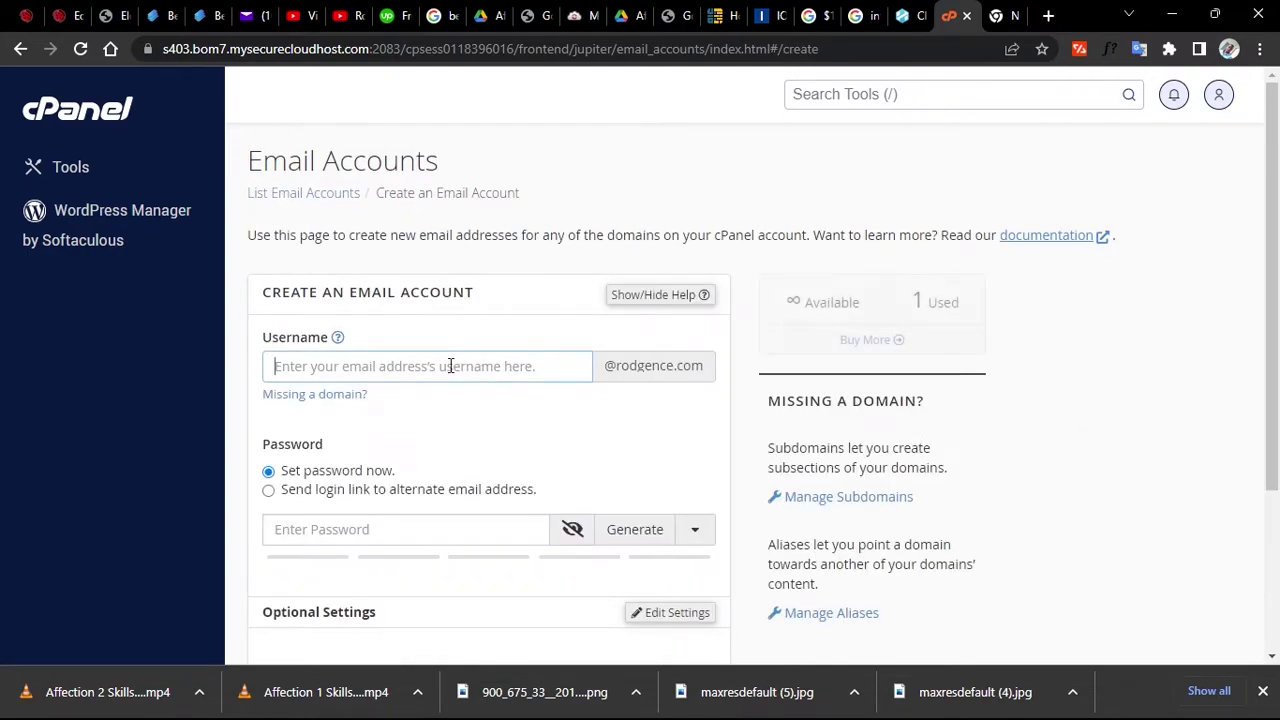
click(452, 368)
text(support)
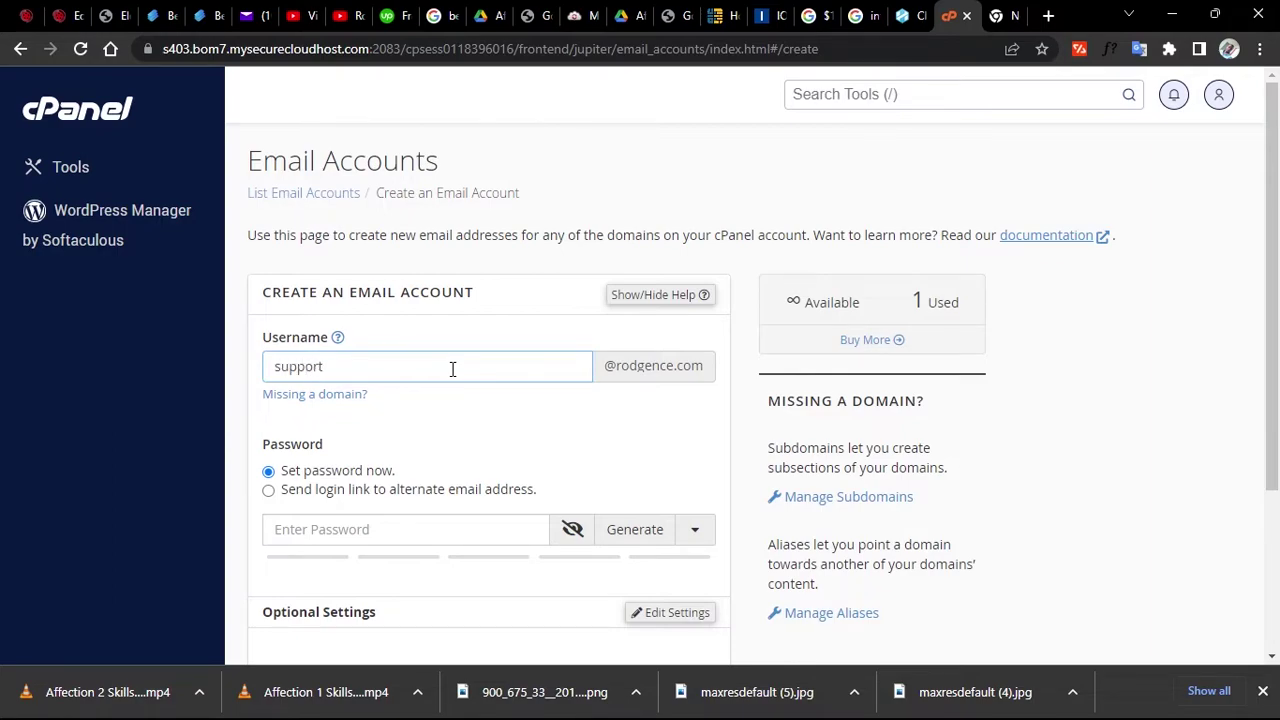
scroll(887, 455, down, 1)
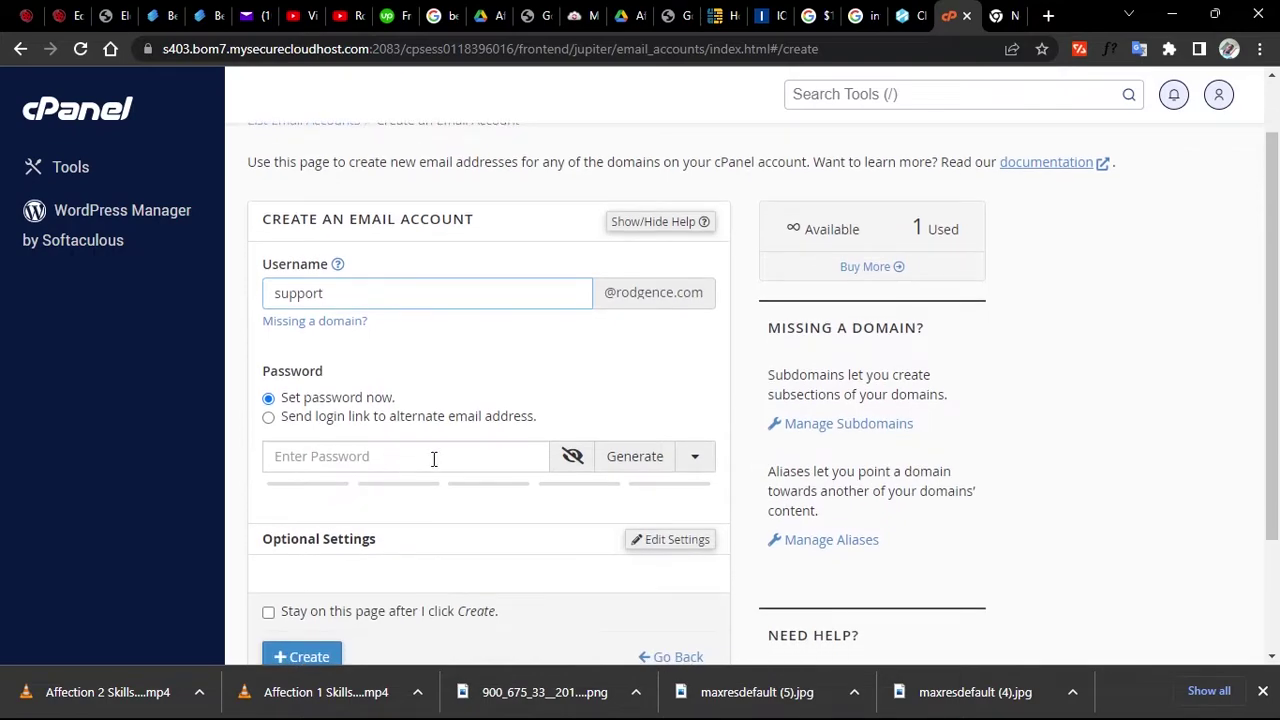
click(576, 466)
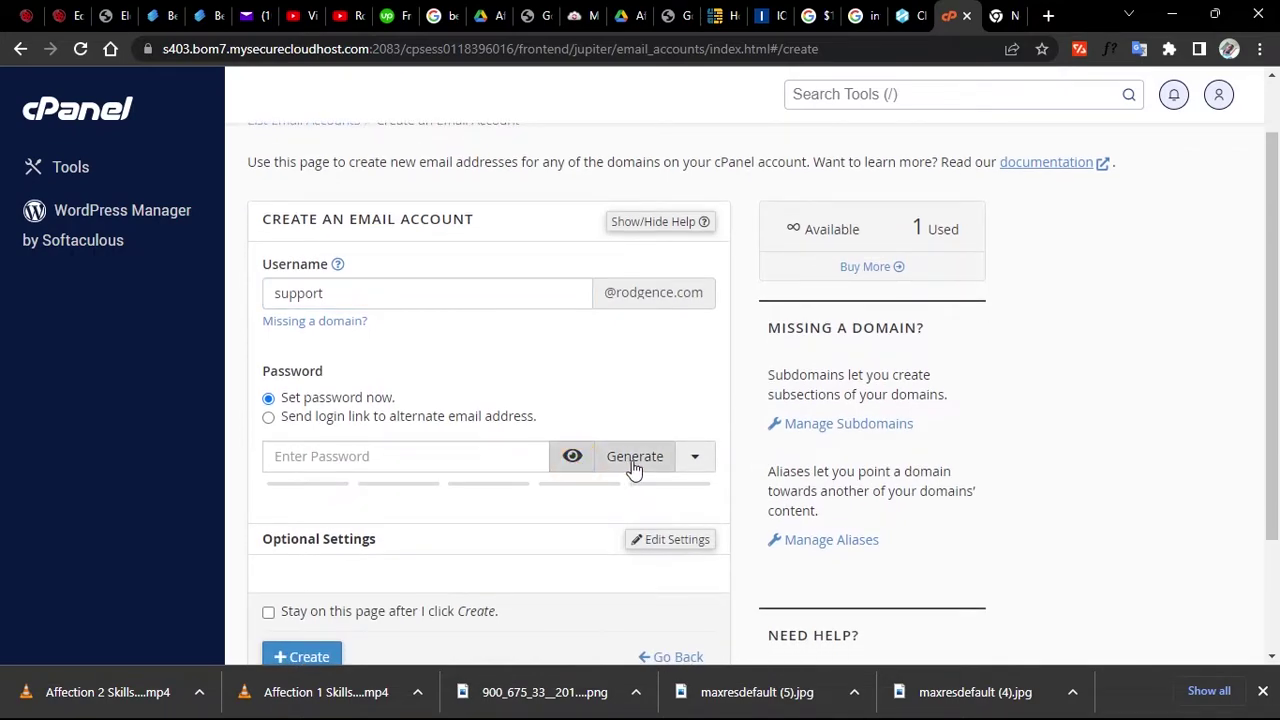
click(630, 466)
scroll(500, 557, down, 3)
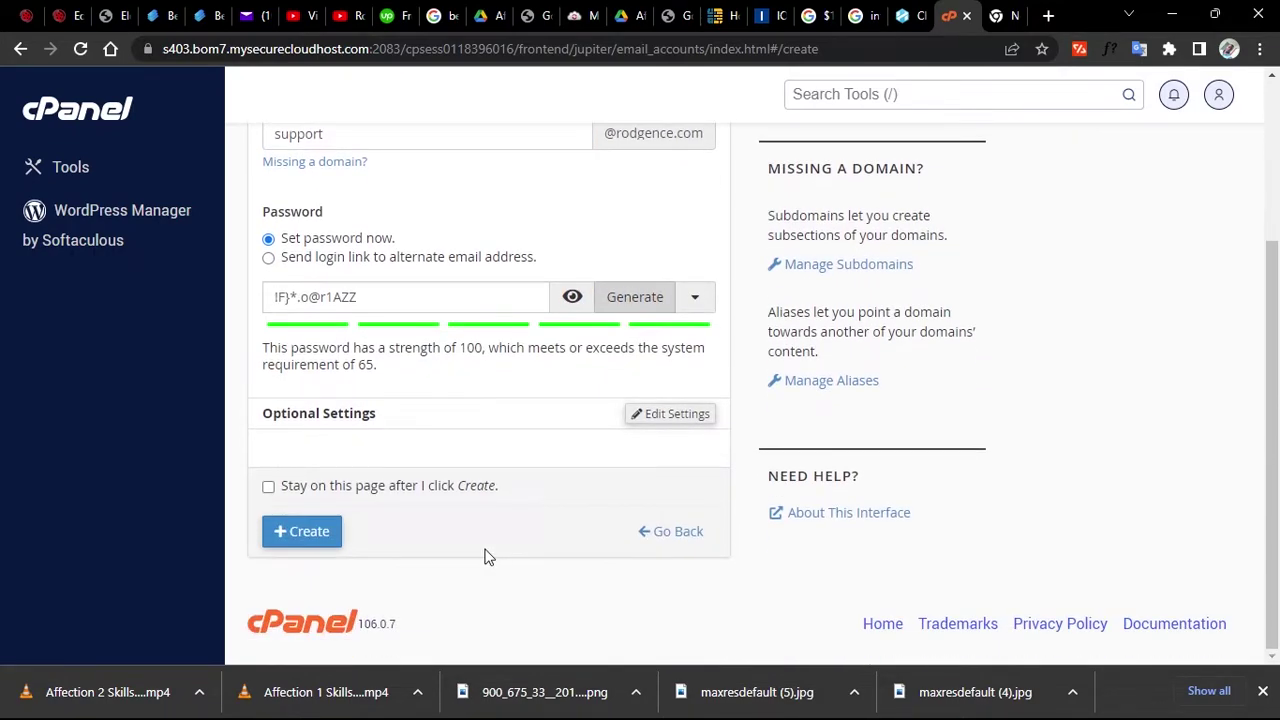
click(305, 531)
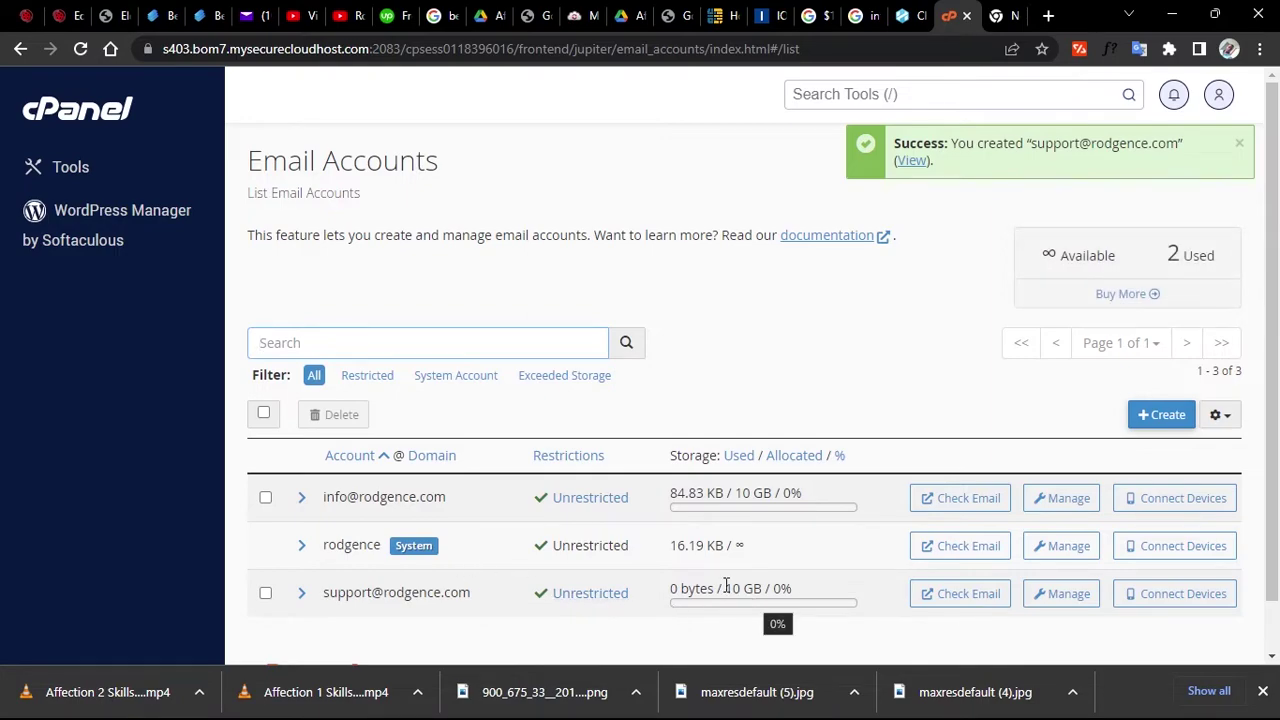
click(1150, 414)
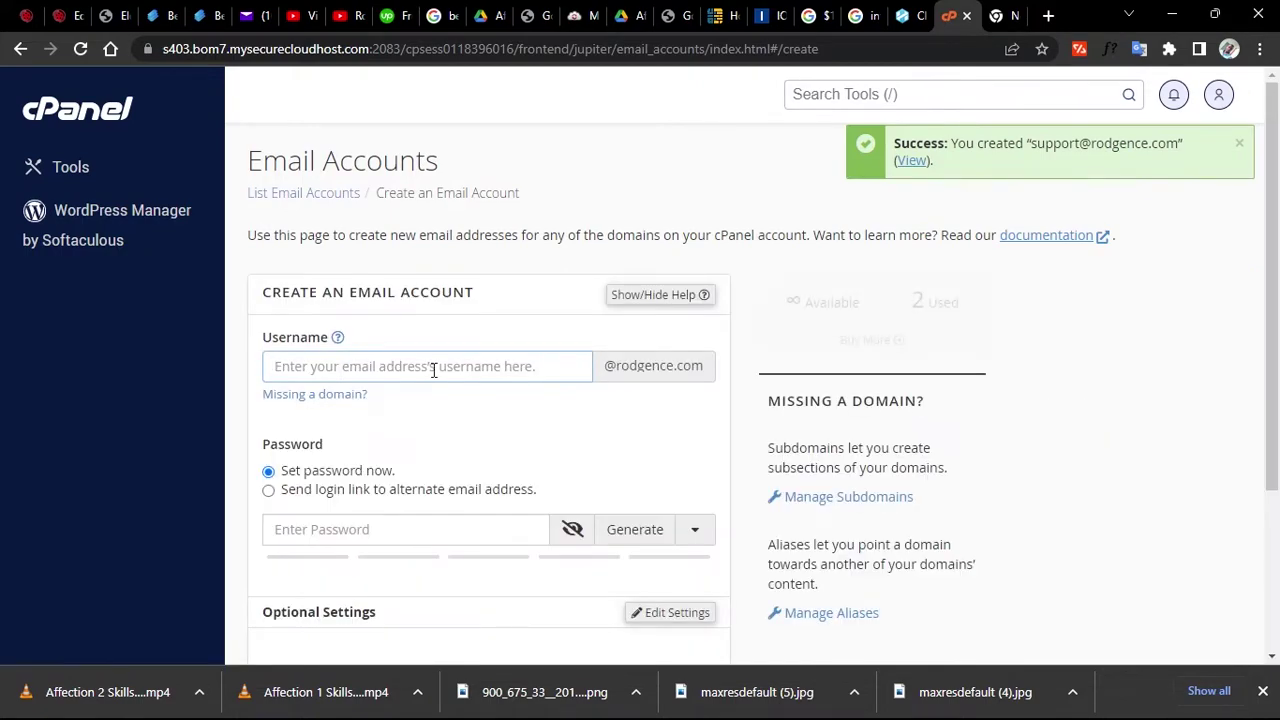
click(442, 370)
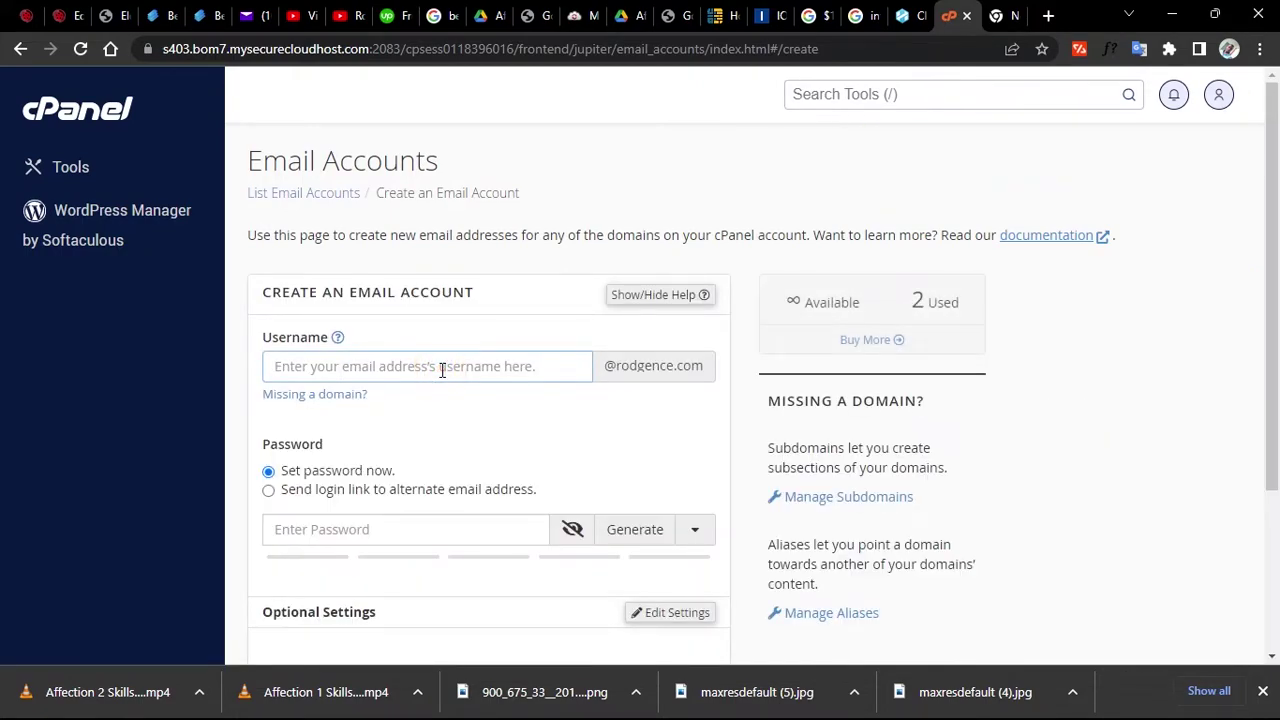
text(customercare)
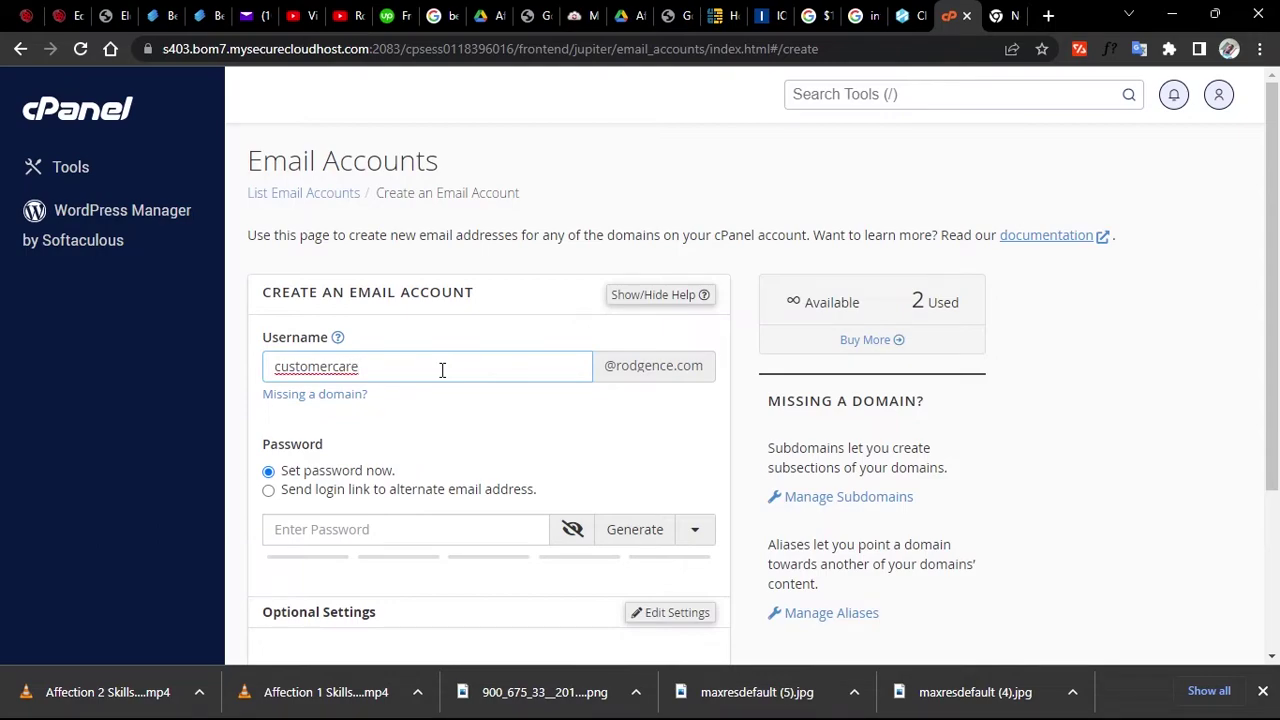
scroll(714, 426, down, 3)
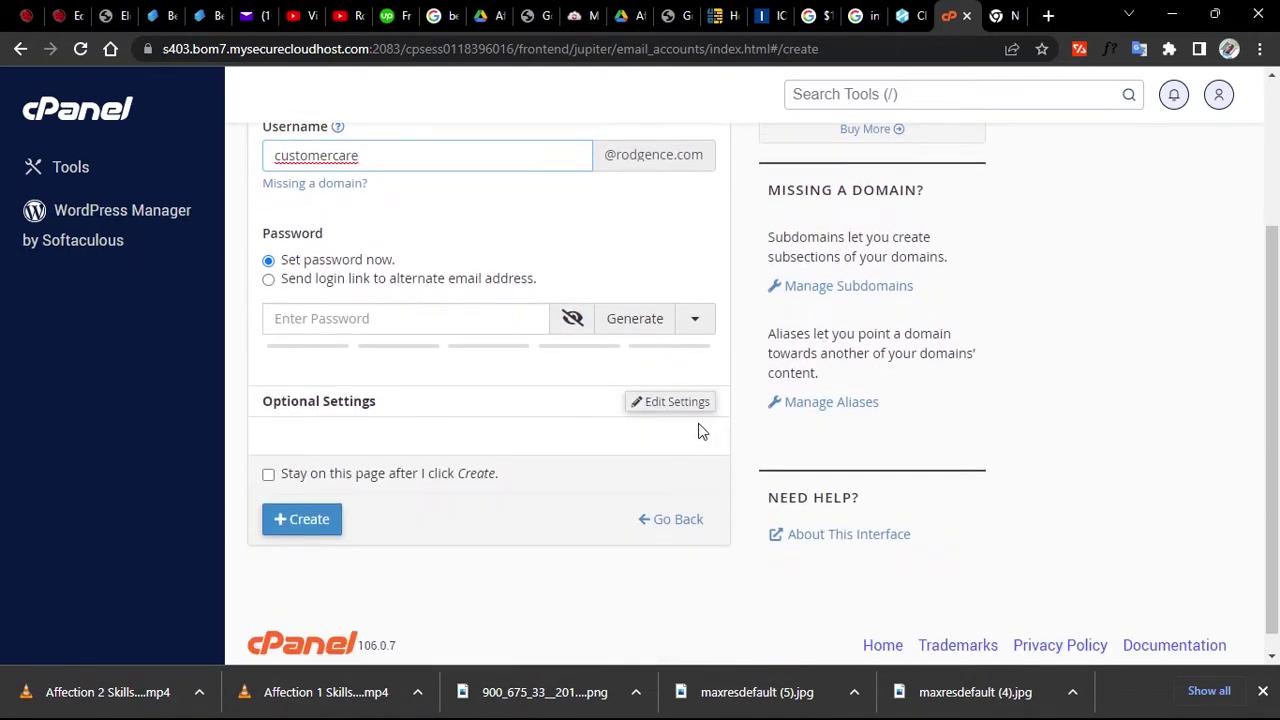
click(305, 527)
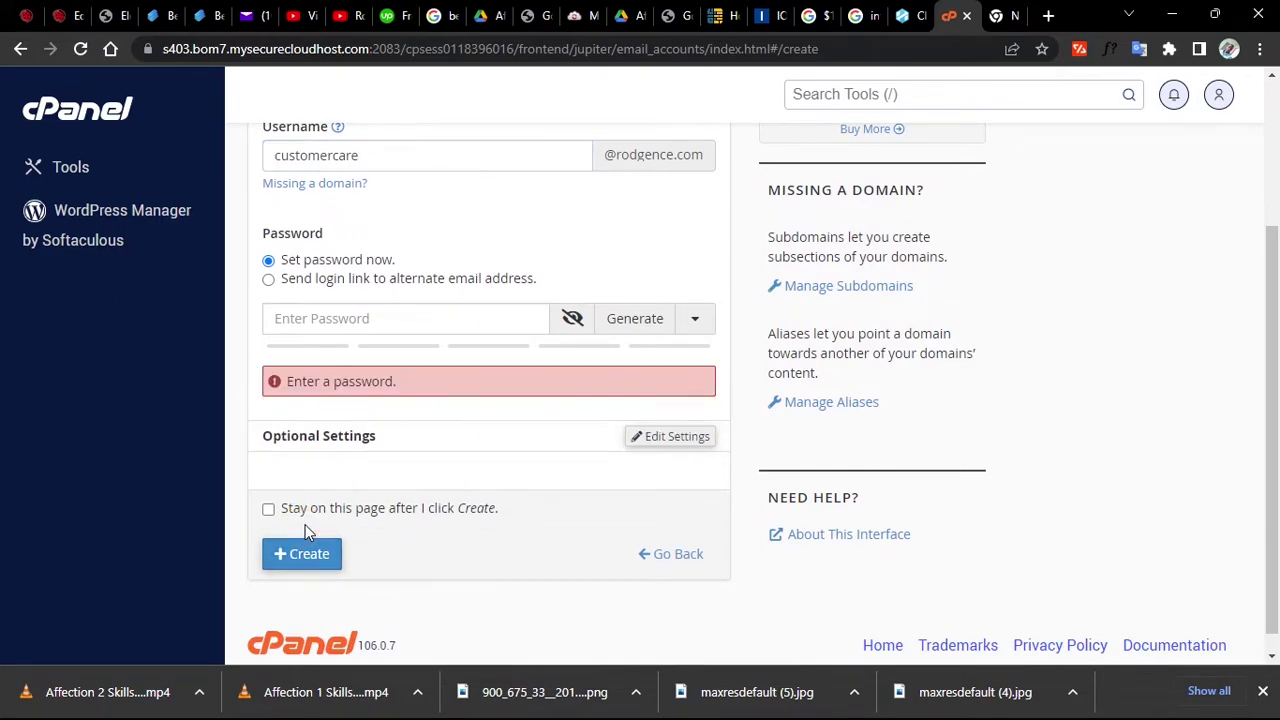
click(638, 322)
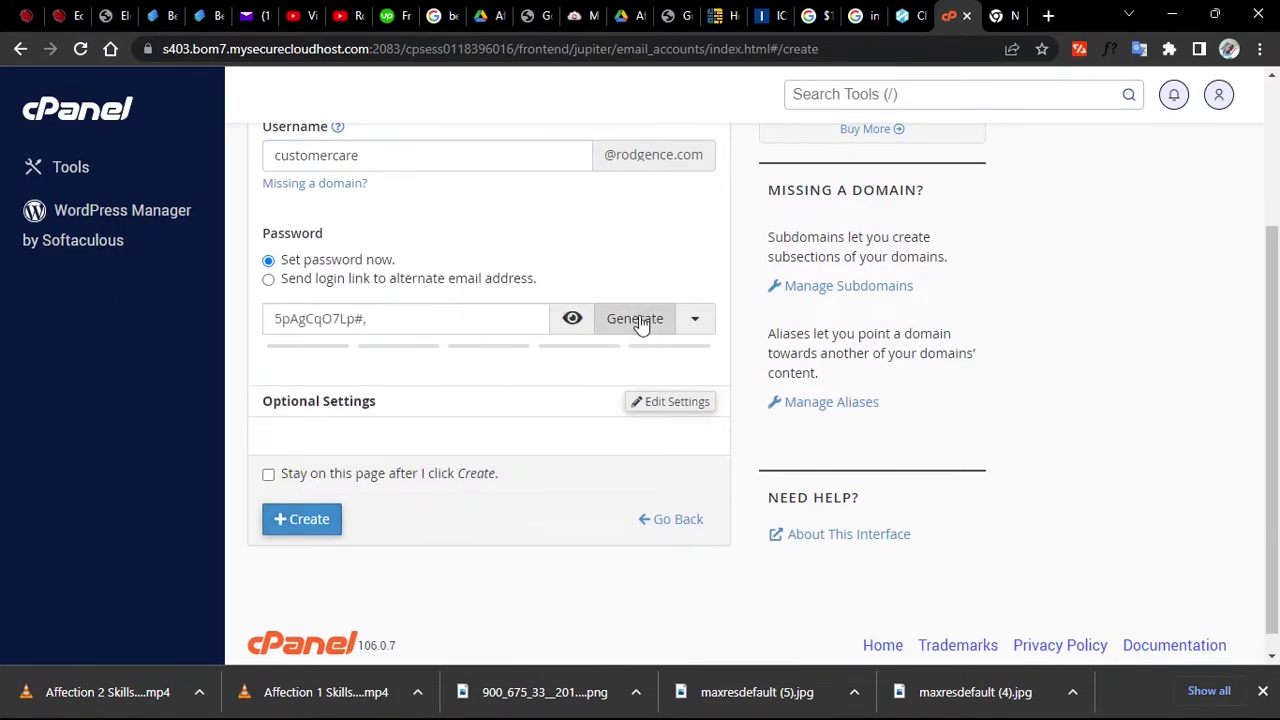
click(308, 556)
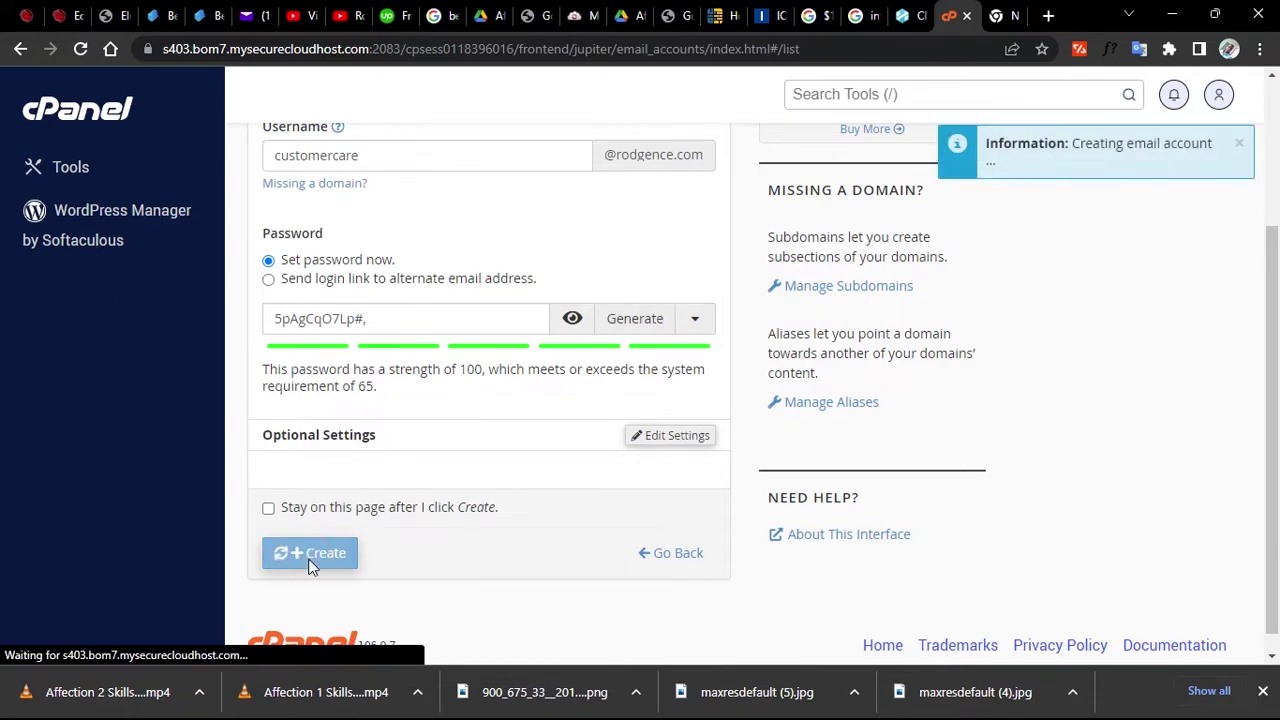
scroll(391, 517, down, 1)
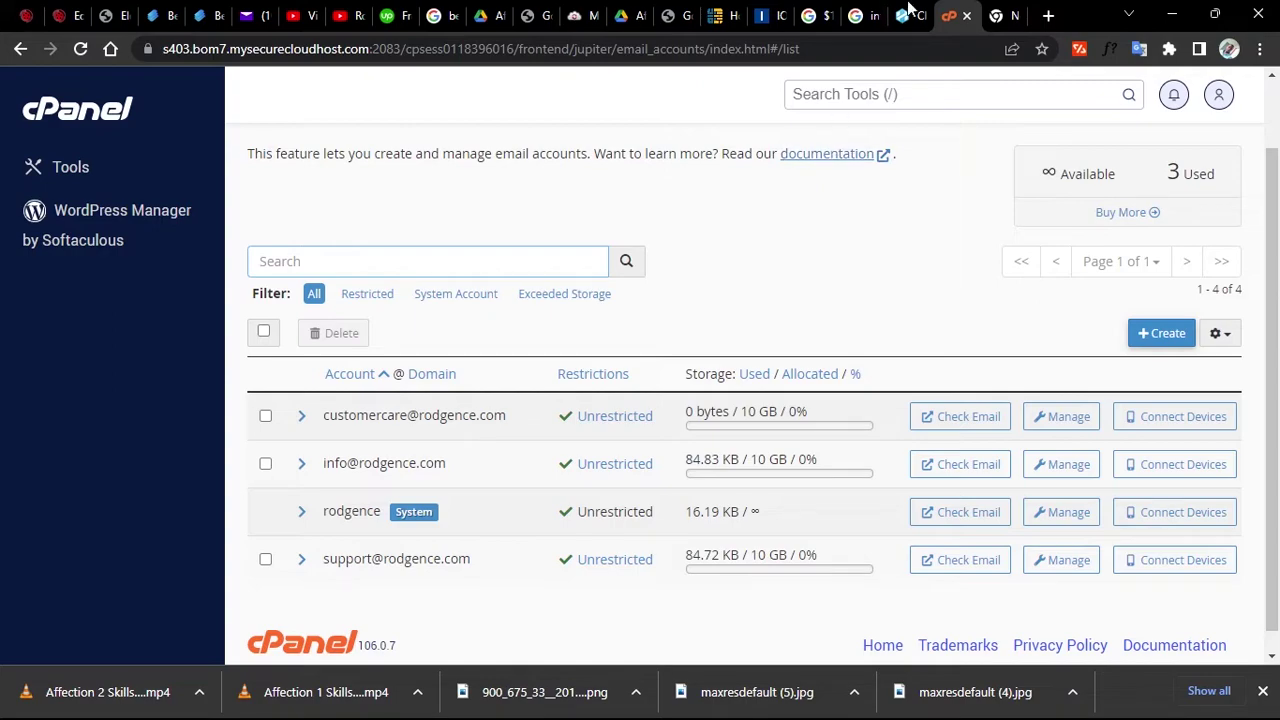
Search the web for Namecheap in a new tab and open its website
click(1001, 14)
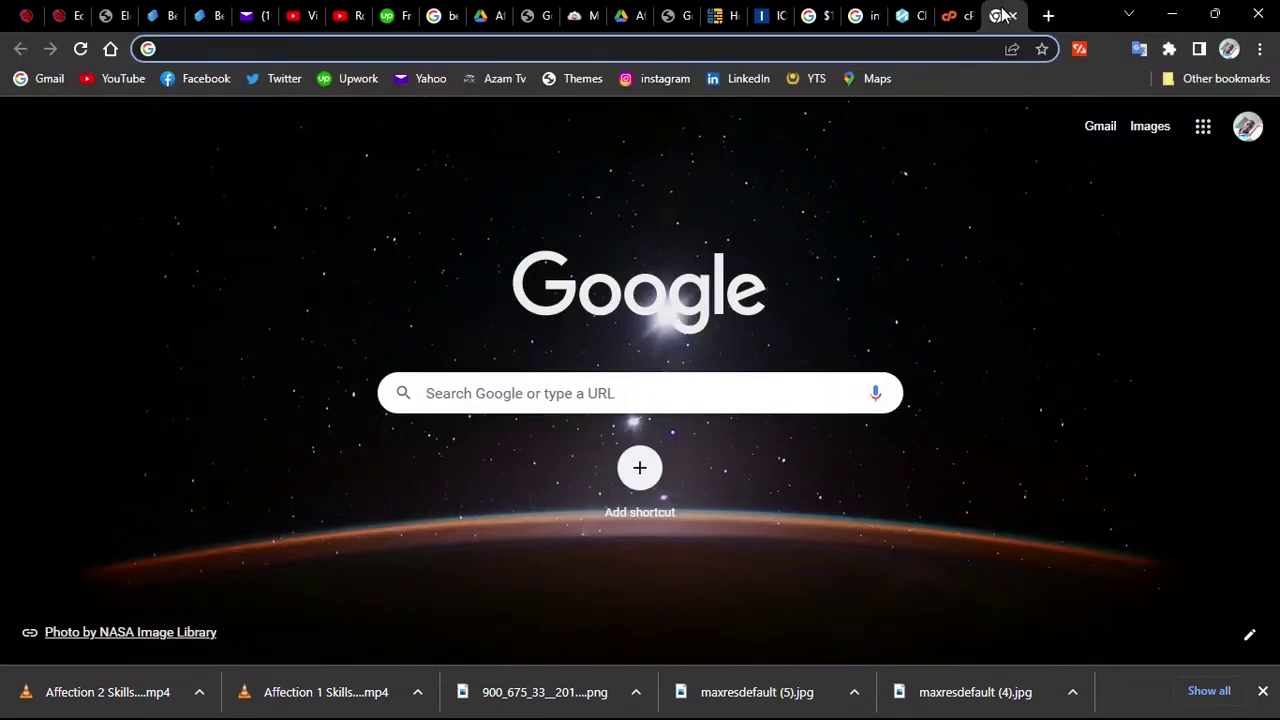
click(926, 48)
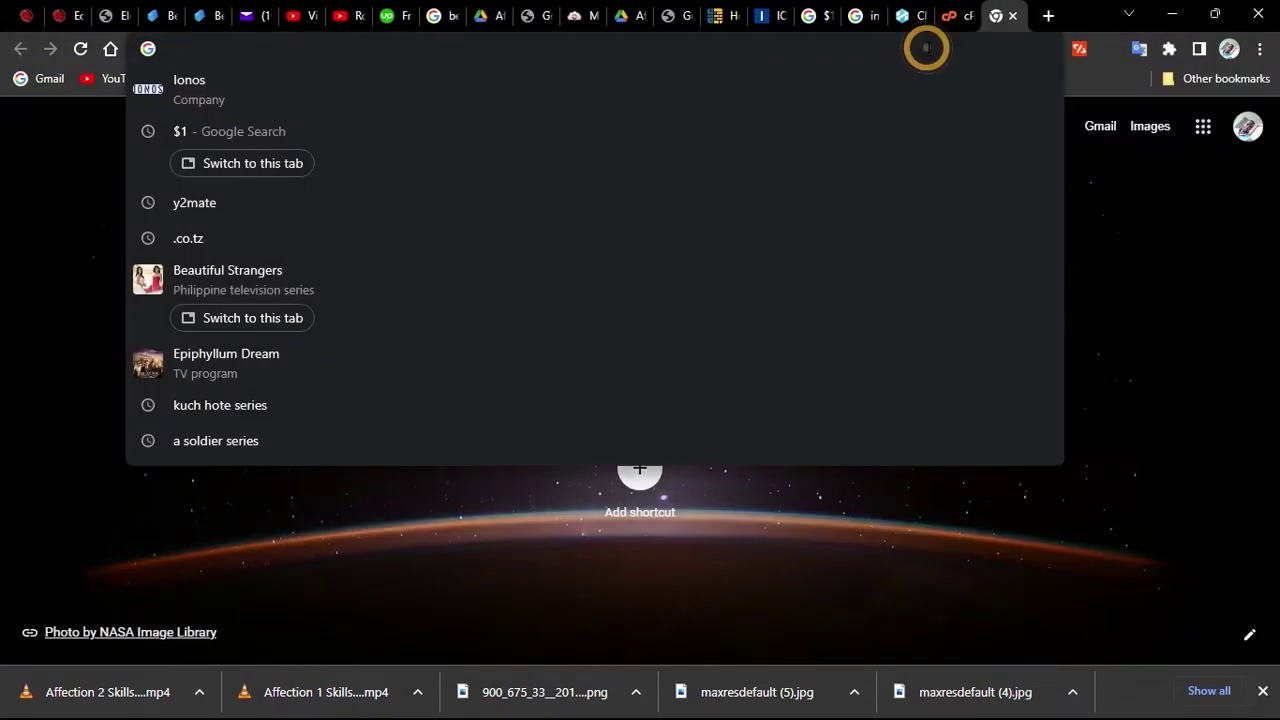
text(nam)
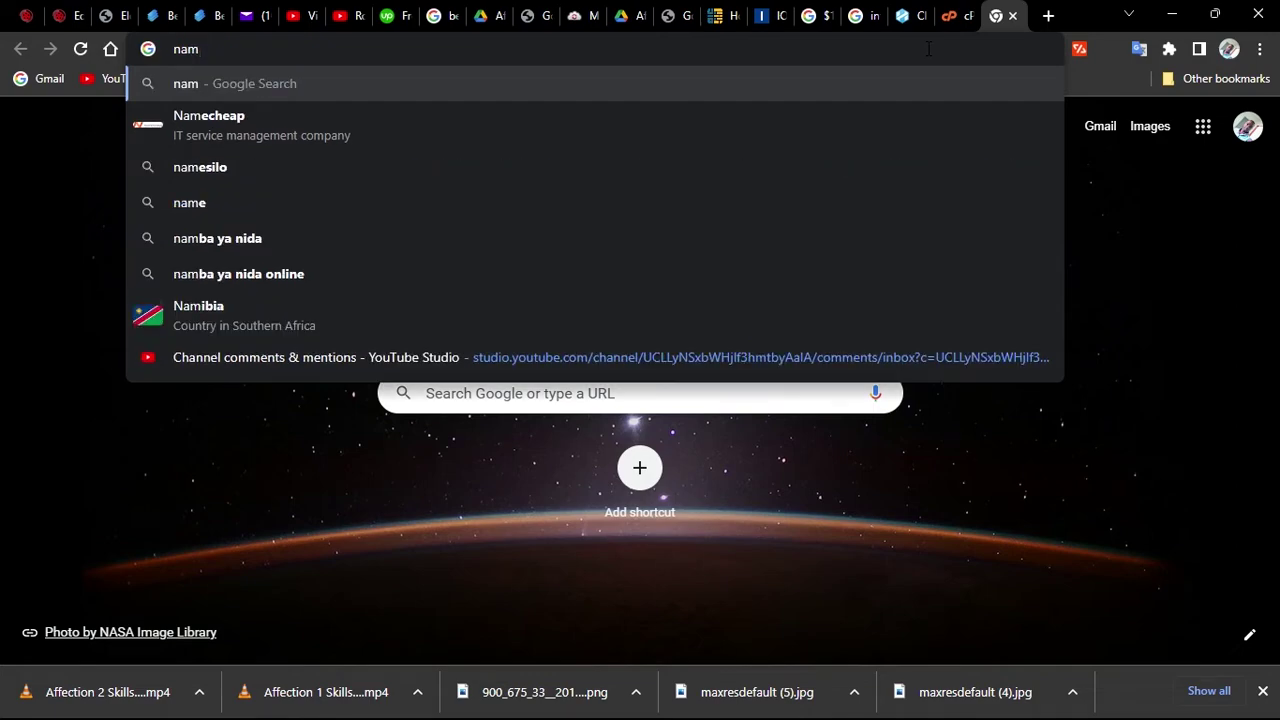
click(678, 115)
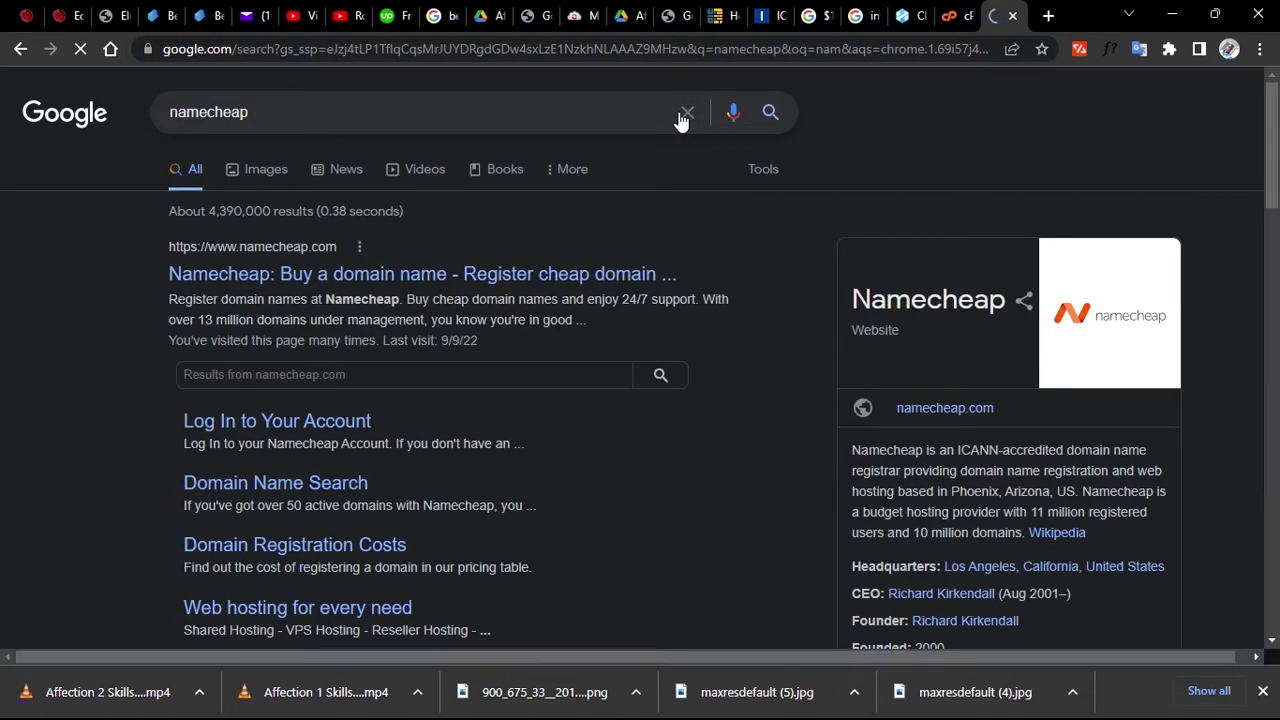
click(291, 287)
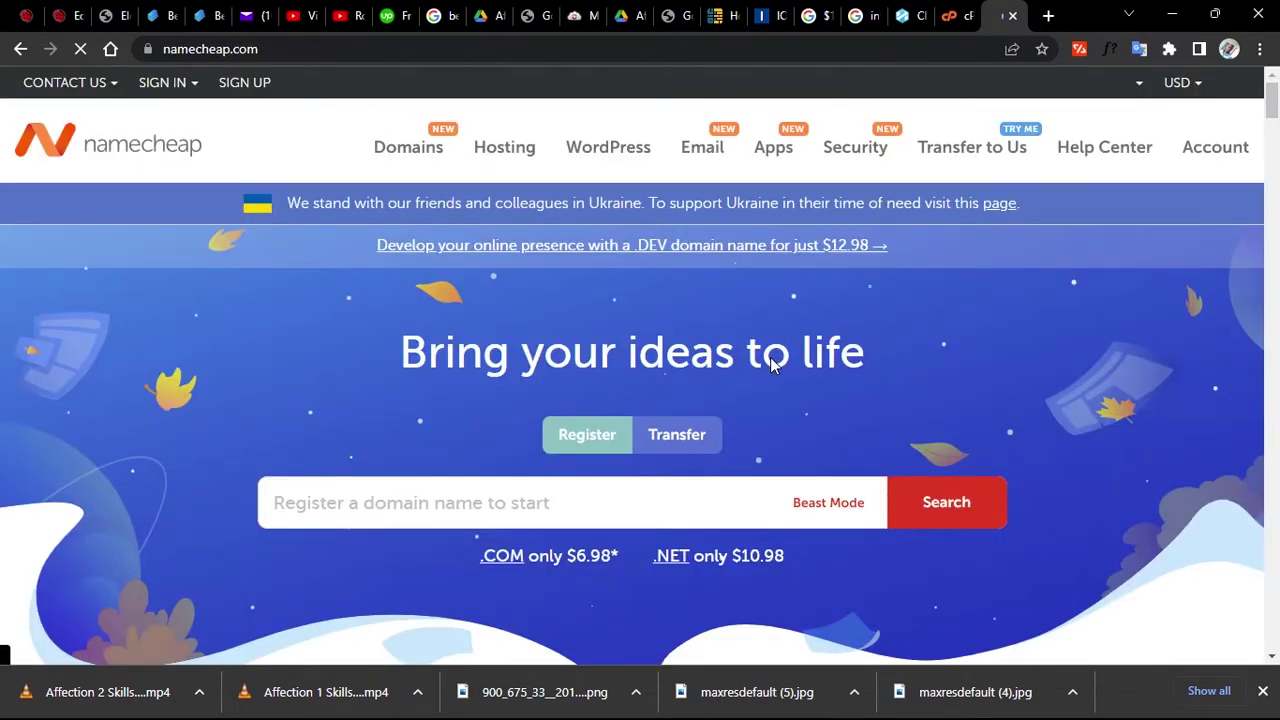
Browse Namecheap's Business Email pricing cards, then return to the cPanel Email Accounts list
scroll(771, 362, down, 2)
scroll(771, 366, up, 2)
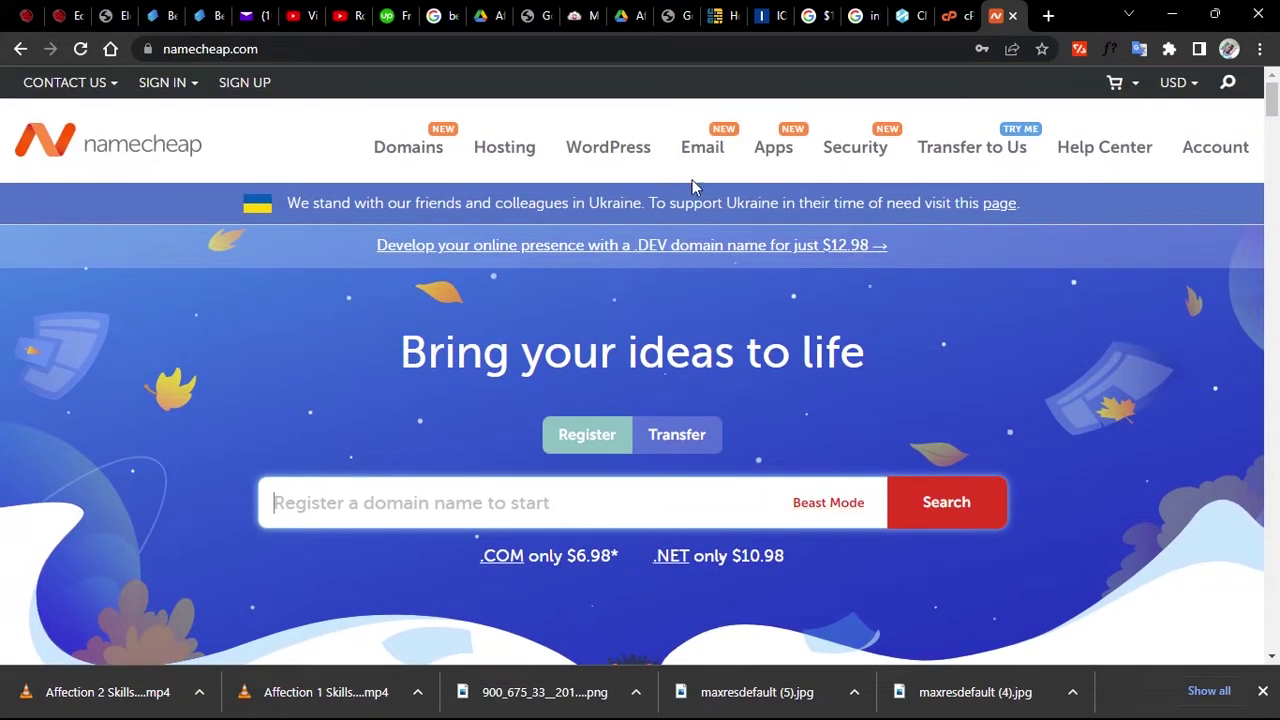
mouse_move(705, 158)
click(757, 200)
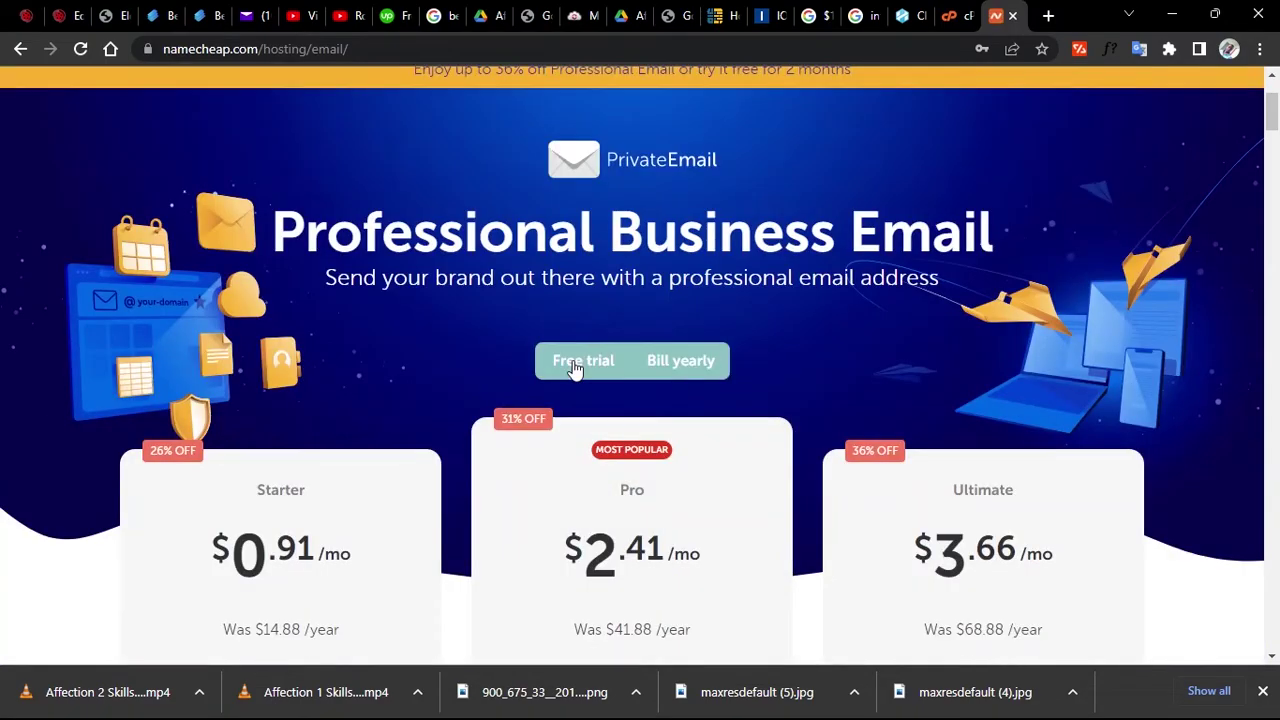
scroll(526, 463, down, 3)
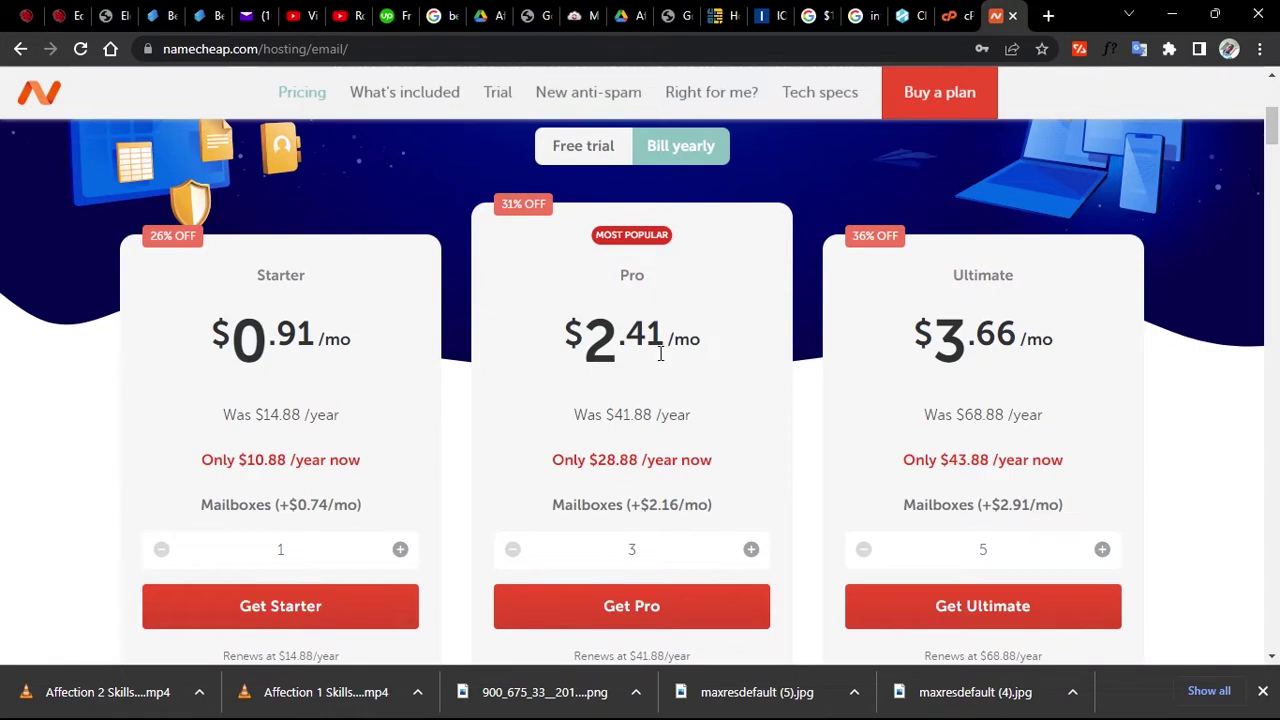
scroll(657, 361, up, 1)
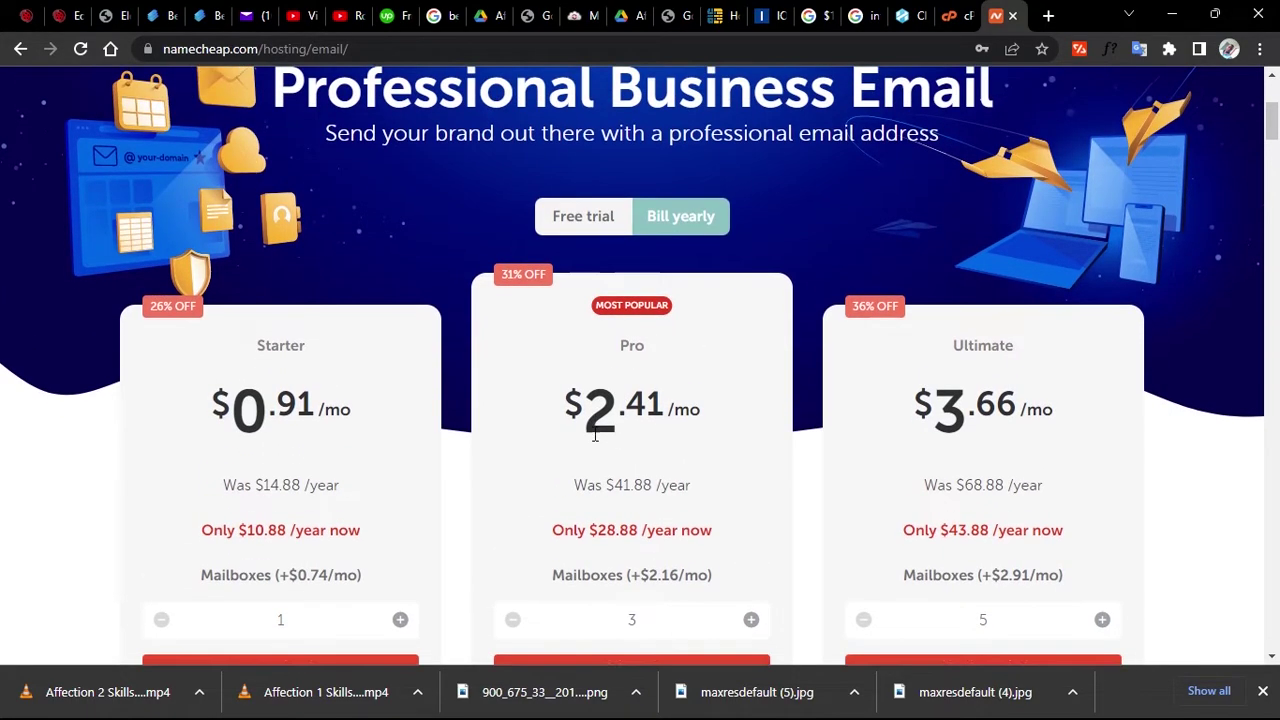
scroll(594, 436, down, 5)
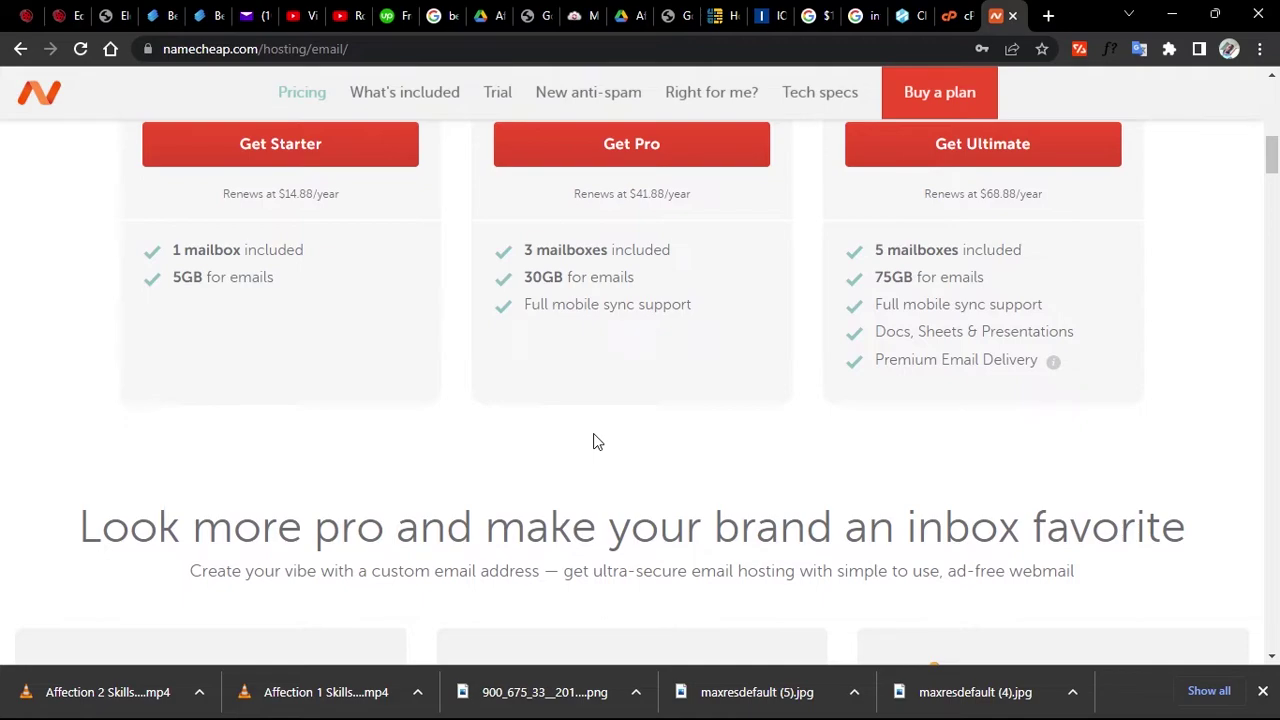
click(907, 16)
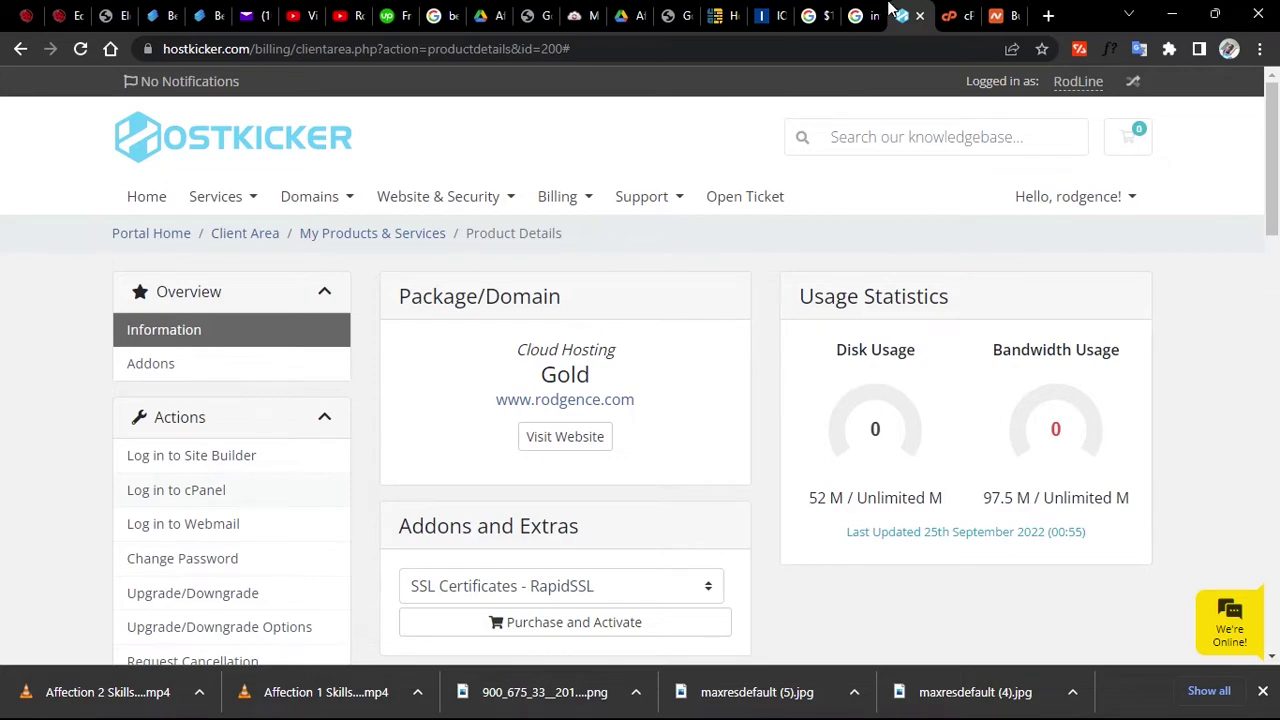
click(951, 16)
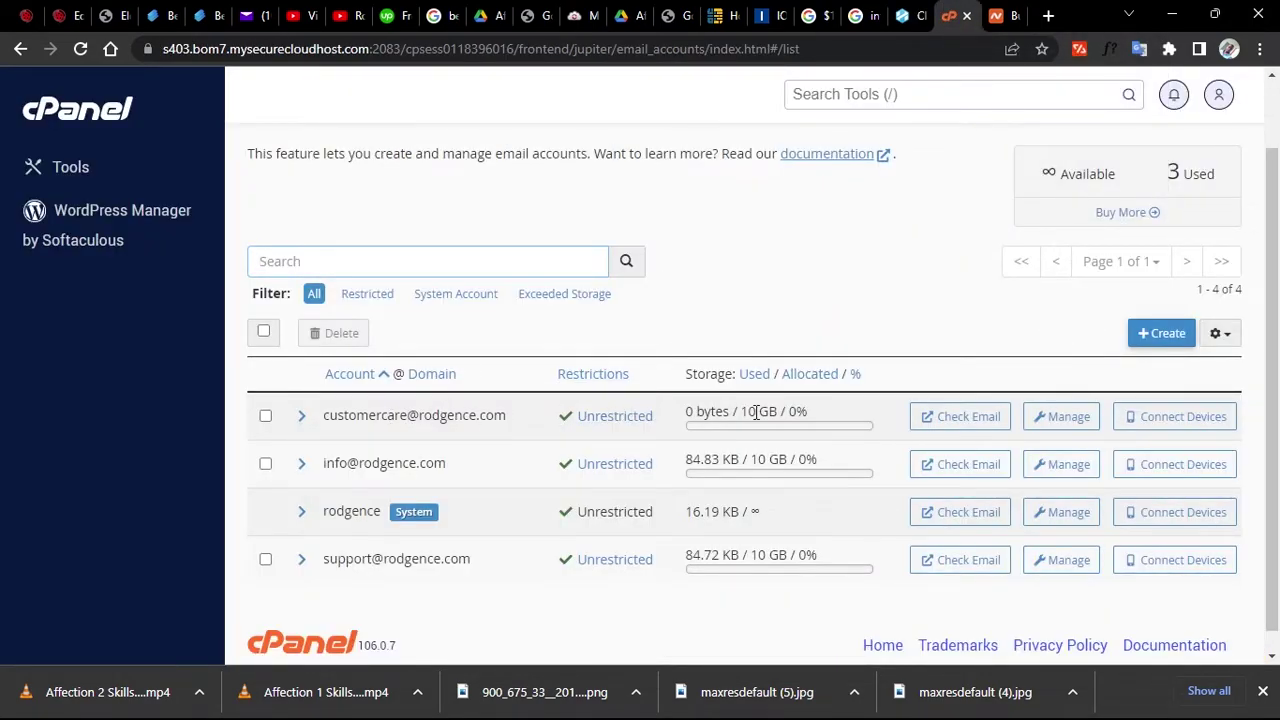
click(970, 417)
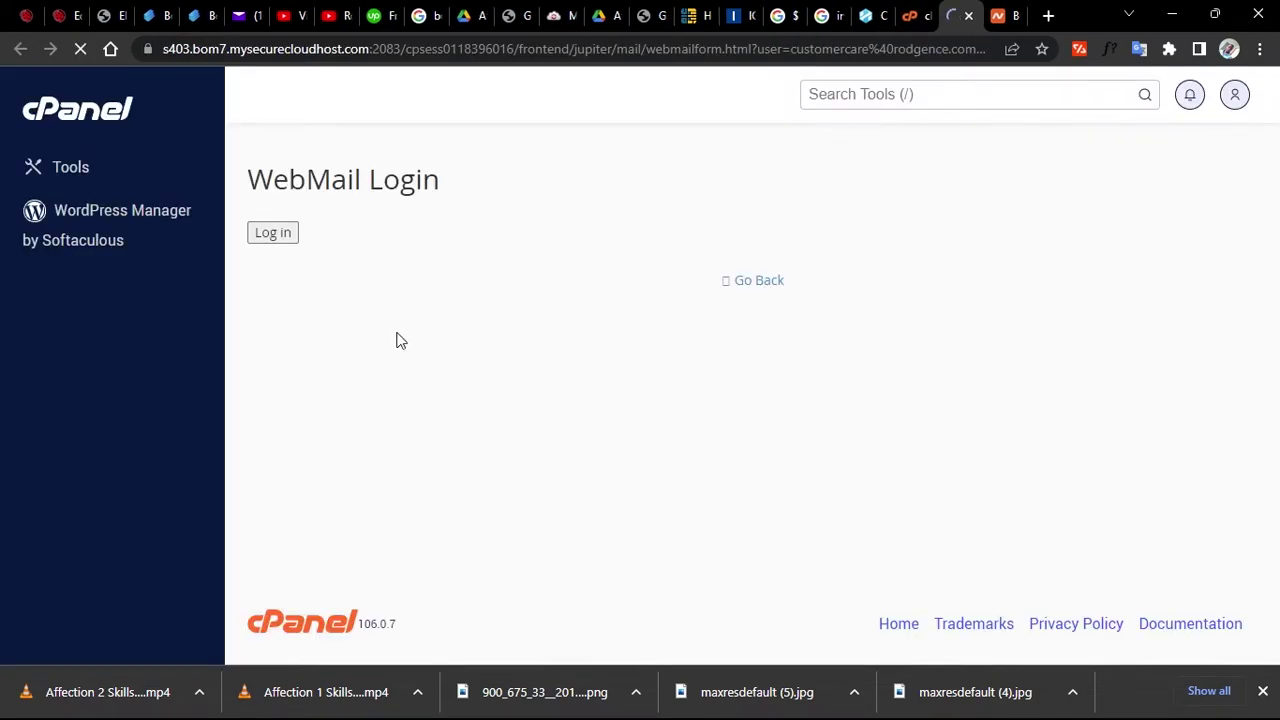
click(274, 236)
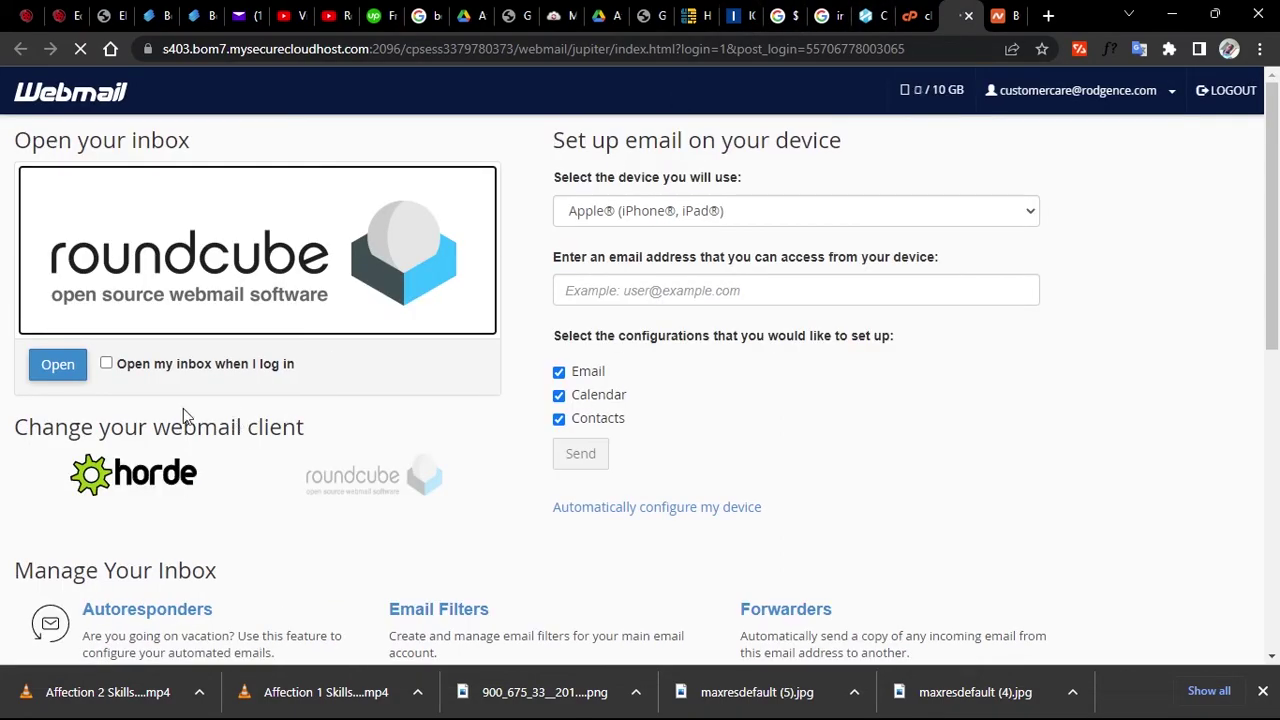
click(57, 365)
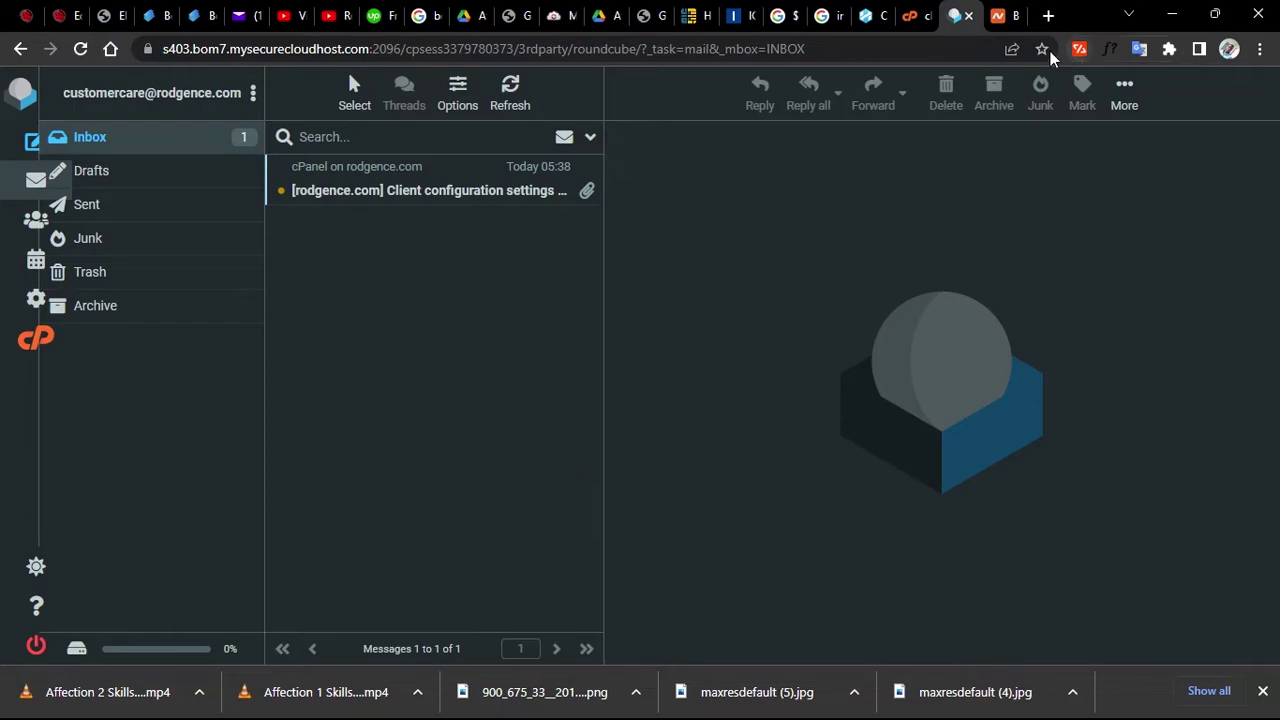
click(912, 16)
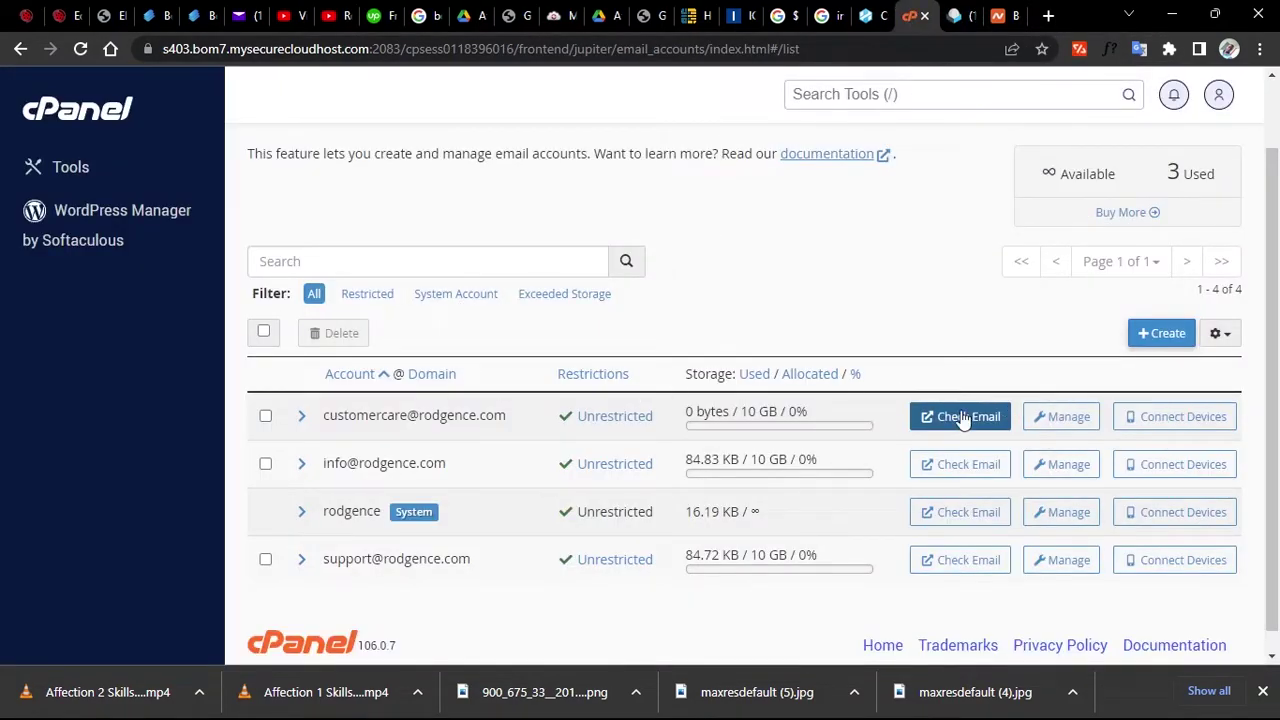
Open Connect Devices for the customercare mailbox and scroll through its mail client settings
click(1176, 420)
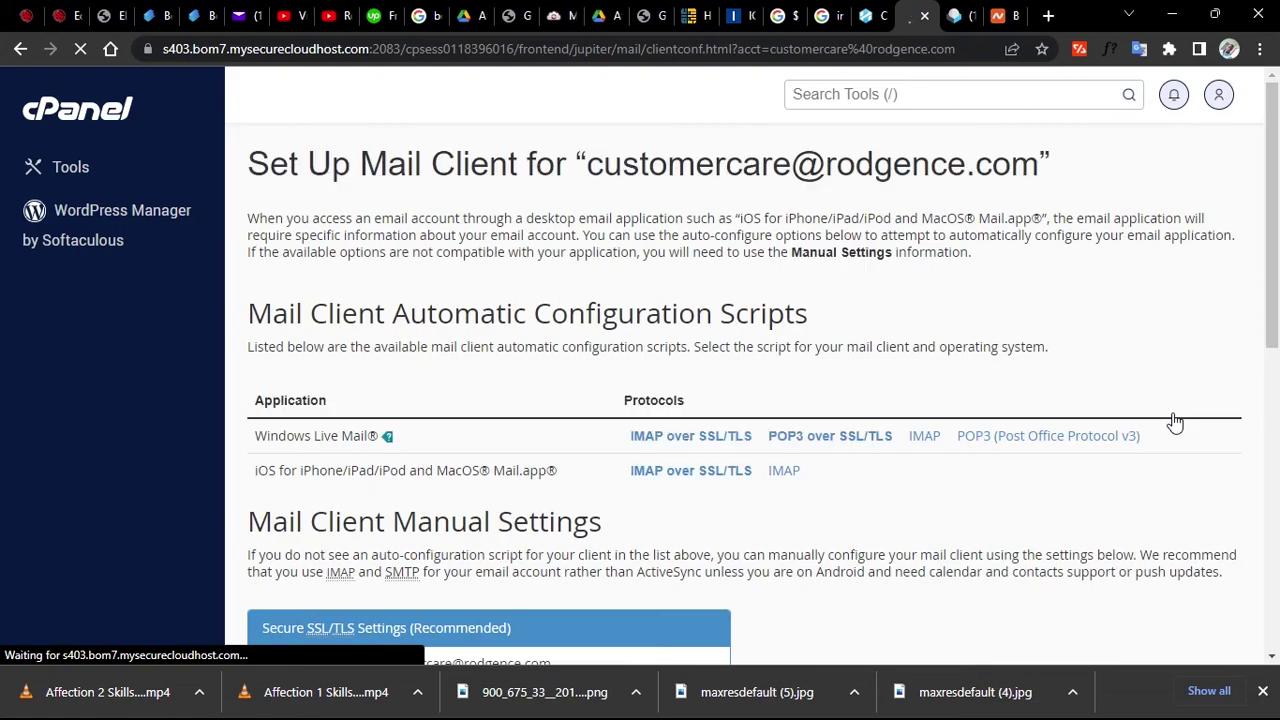
scroll(934, 569, down, 3)
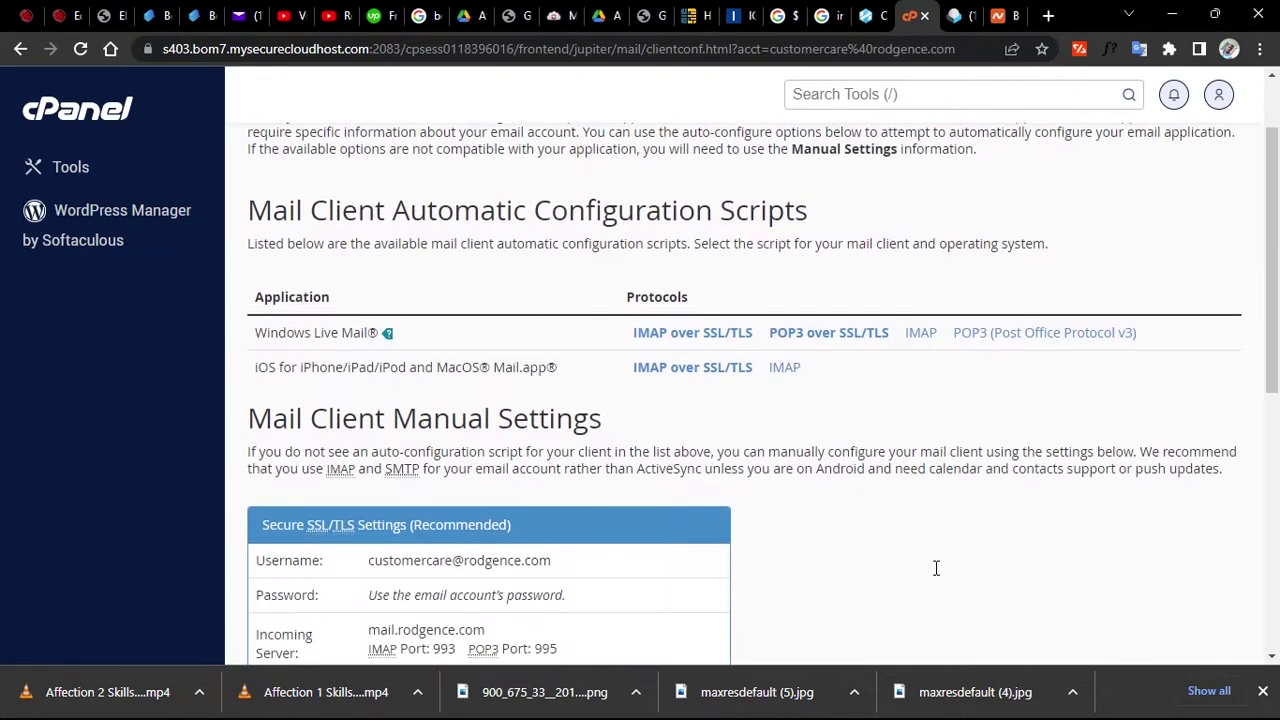
scroll(936, 568, down, 3)
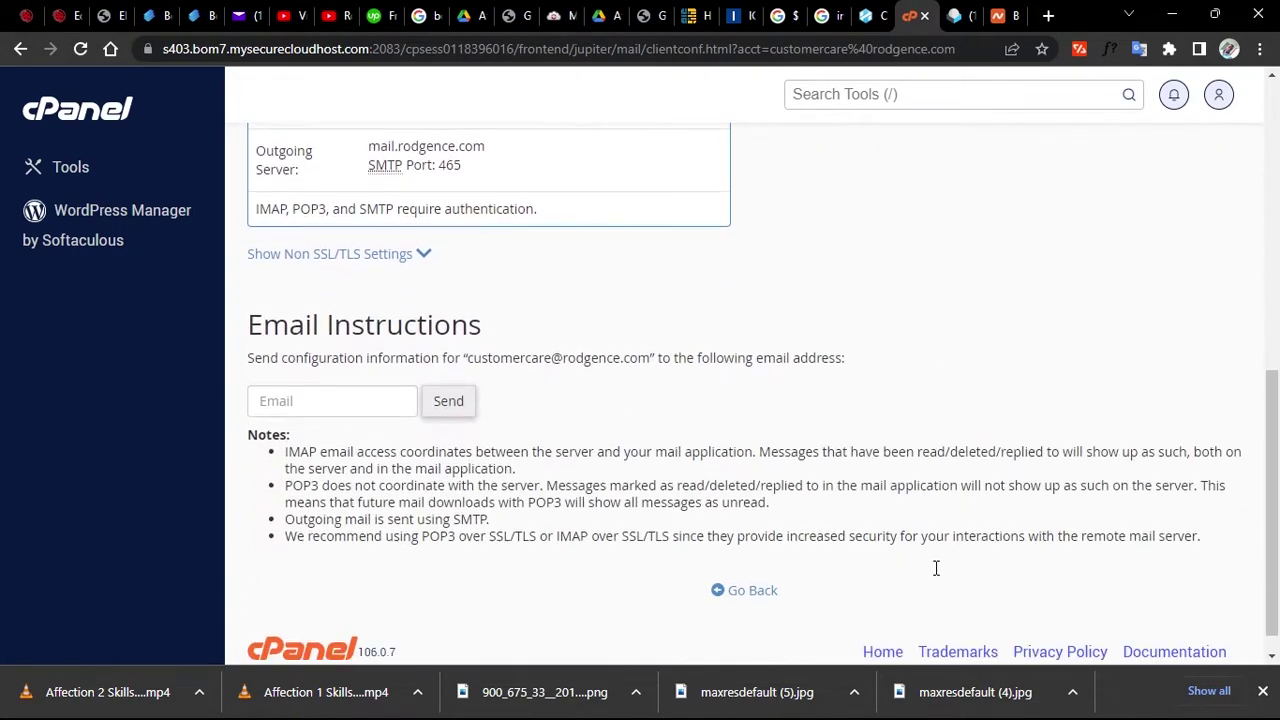
scroll(936, 568, up, 5)
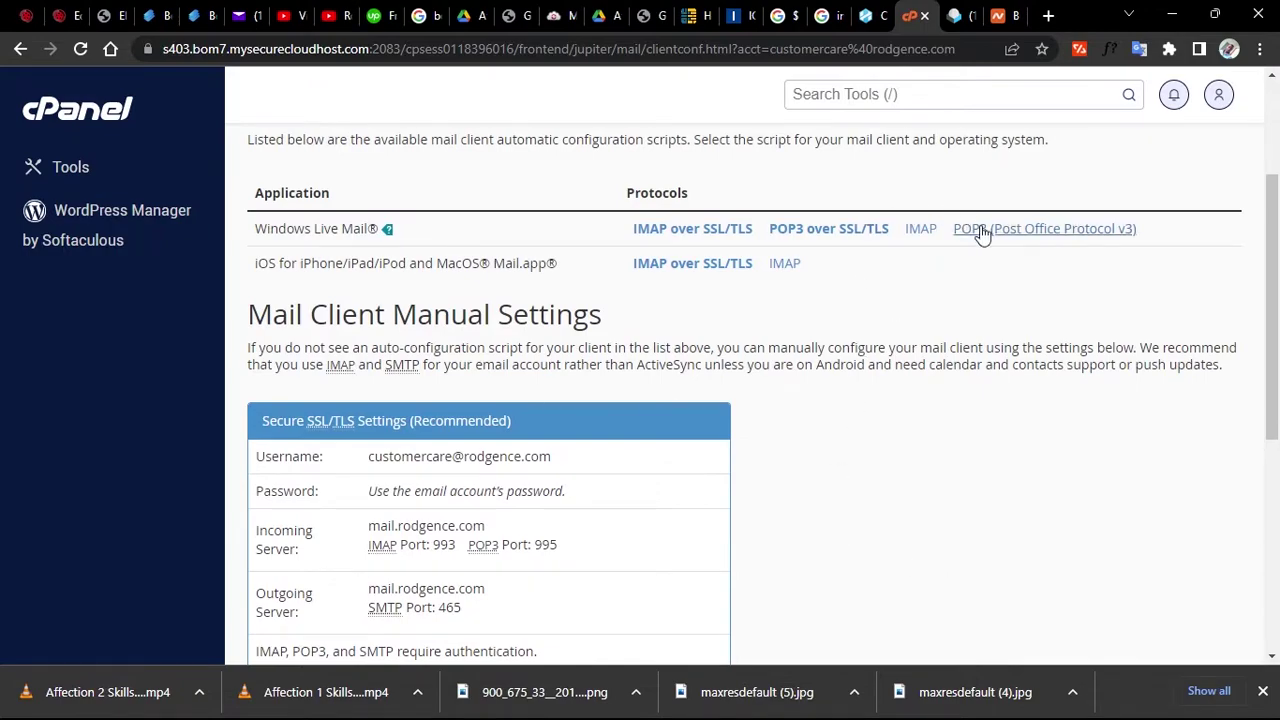
scroll(765, 265, up, 2)
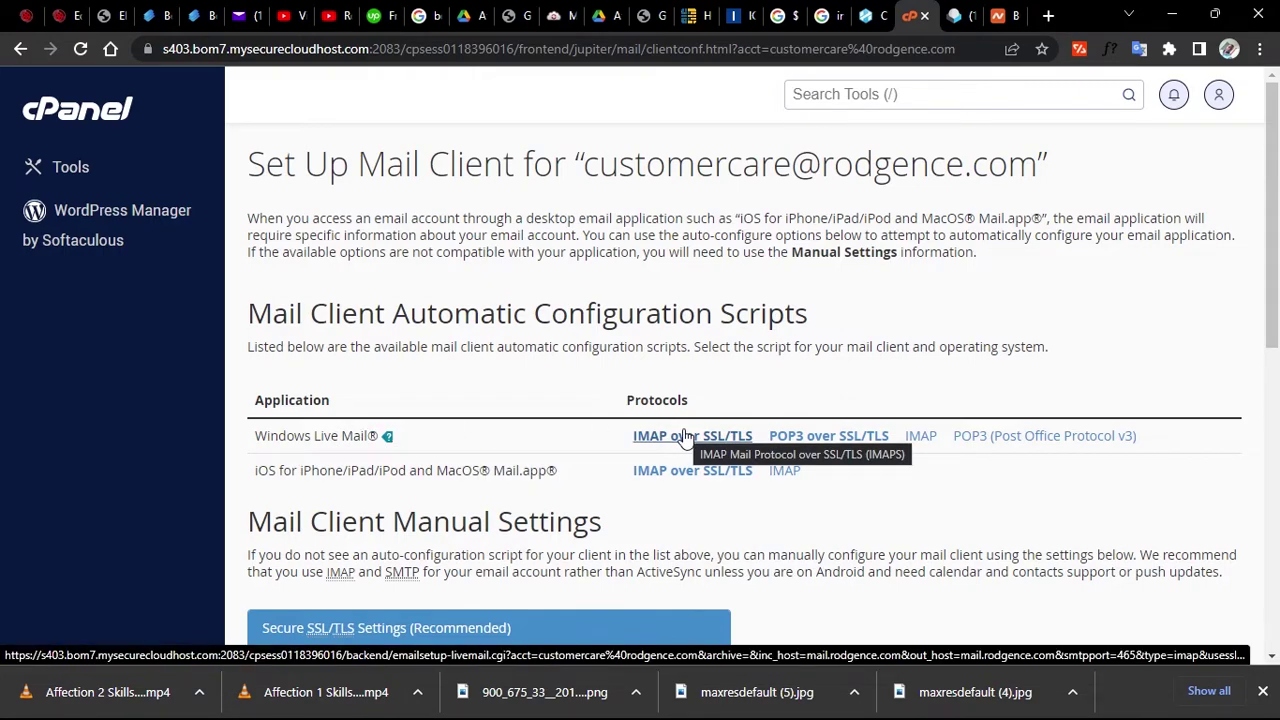
Start a new Yahoo Mail message and begin typing the recipient
click(961, 15)
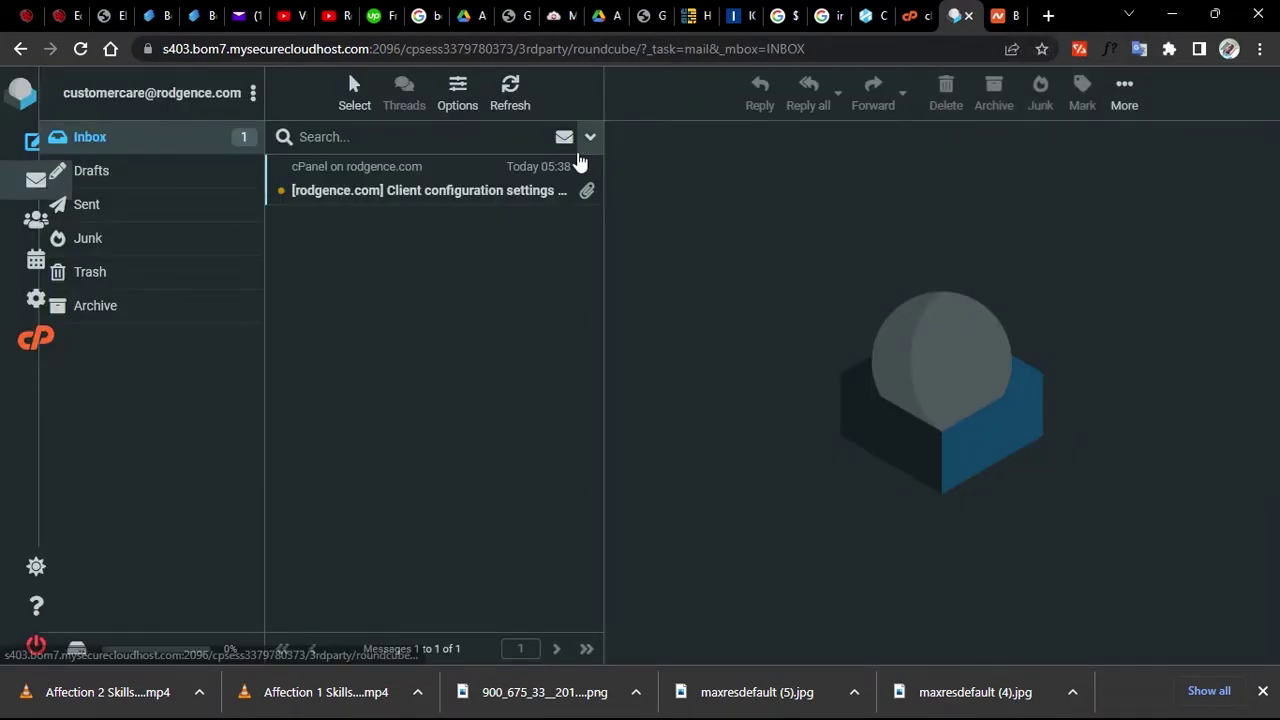
click(241, 18)
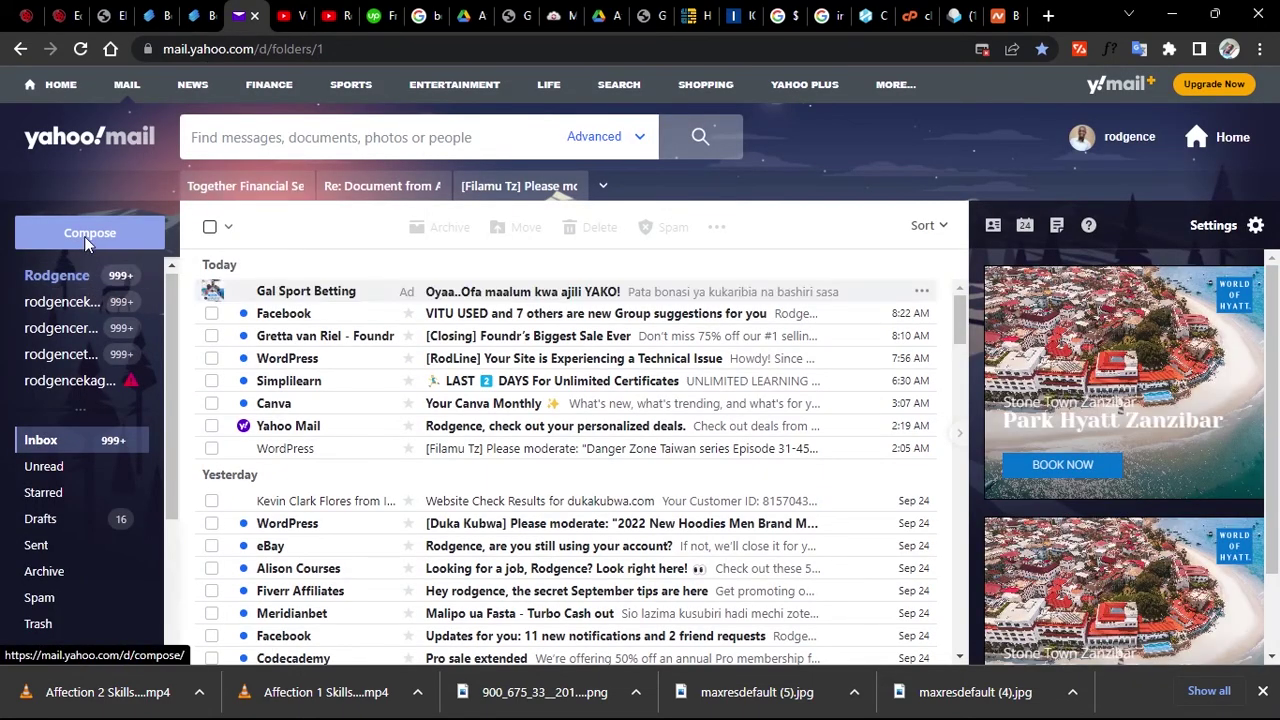
click(86, 238)
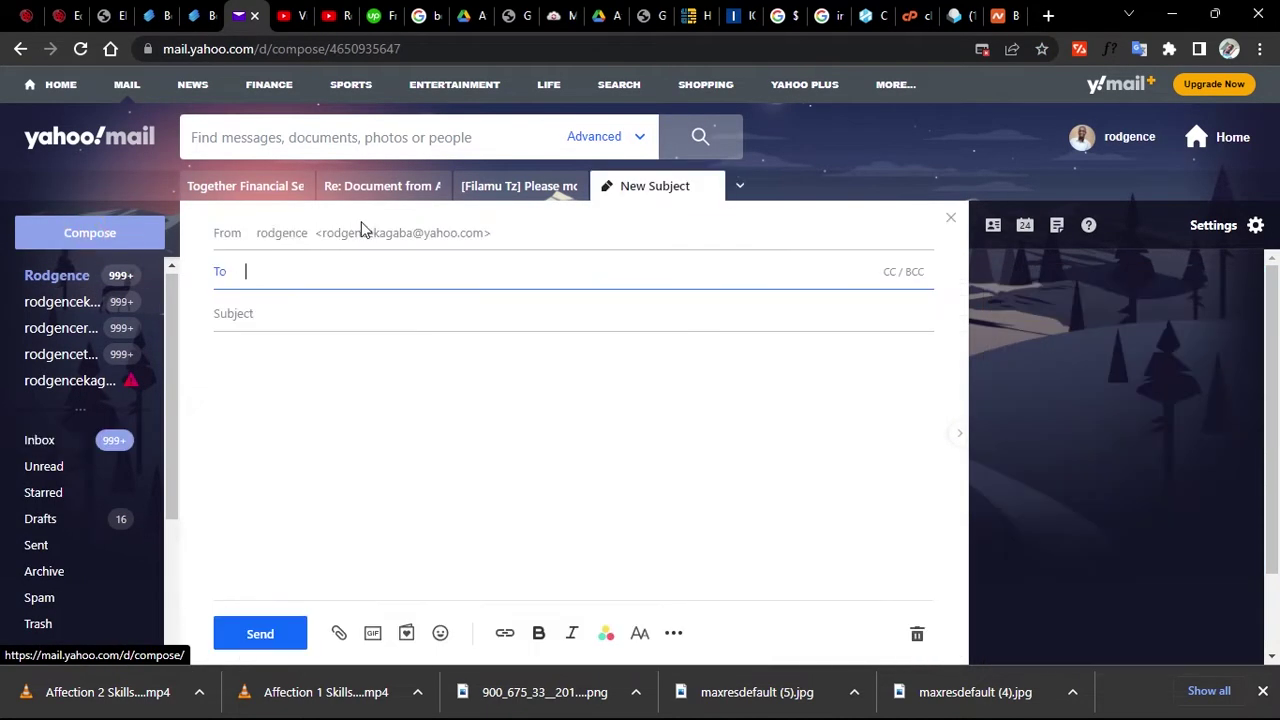
click(338, 284)
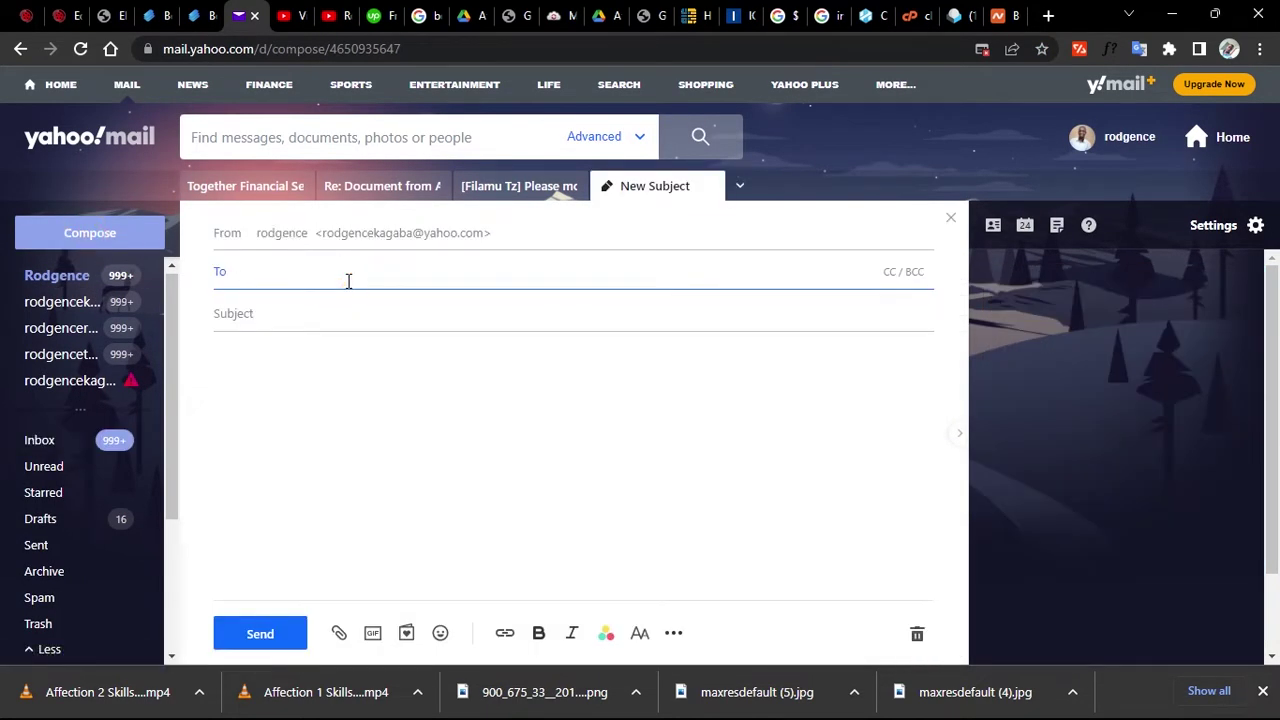
text(cu)
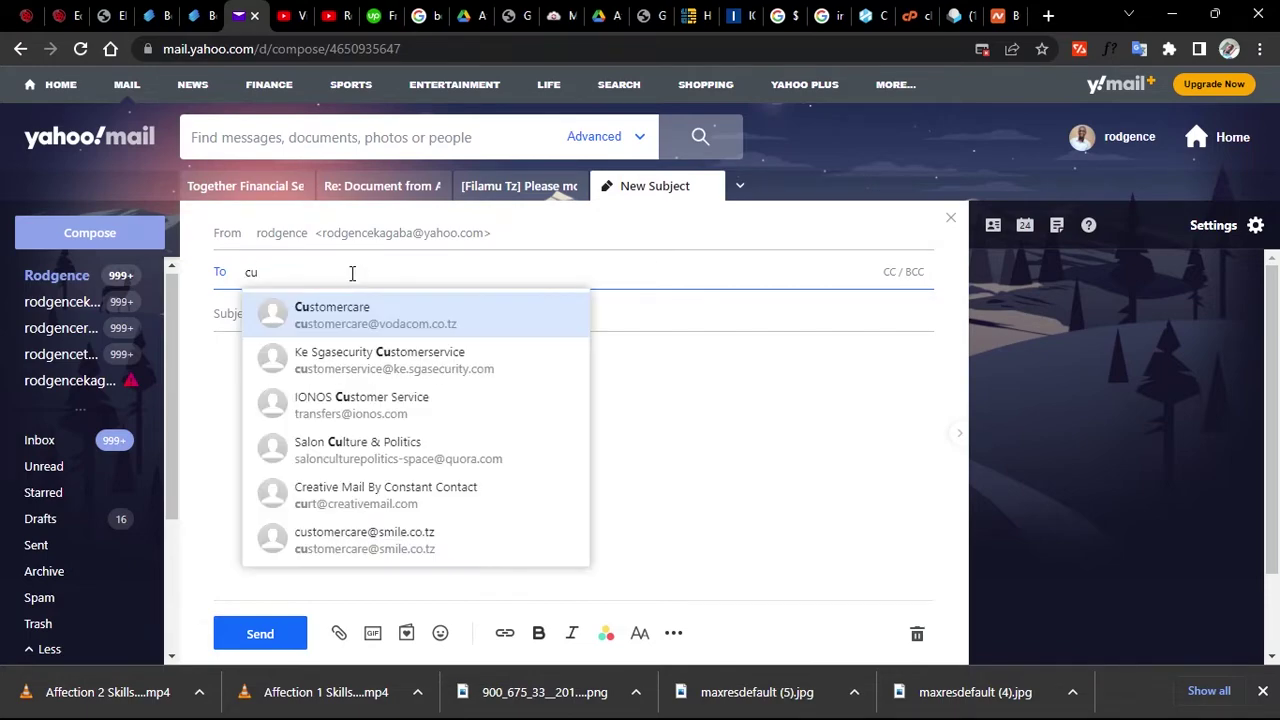
click(910, 17)
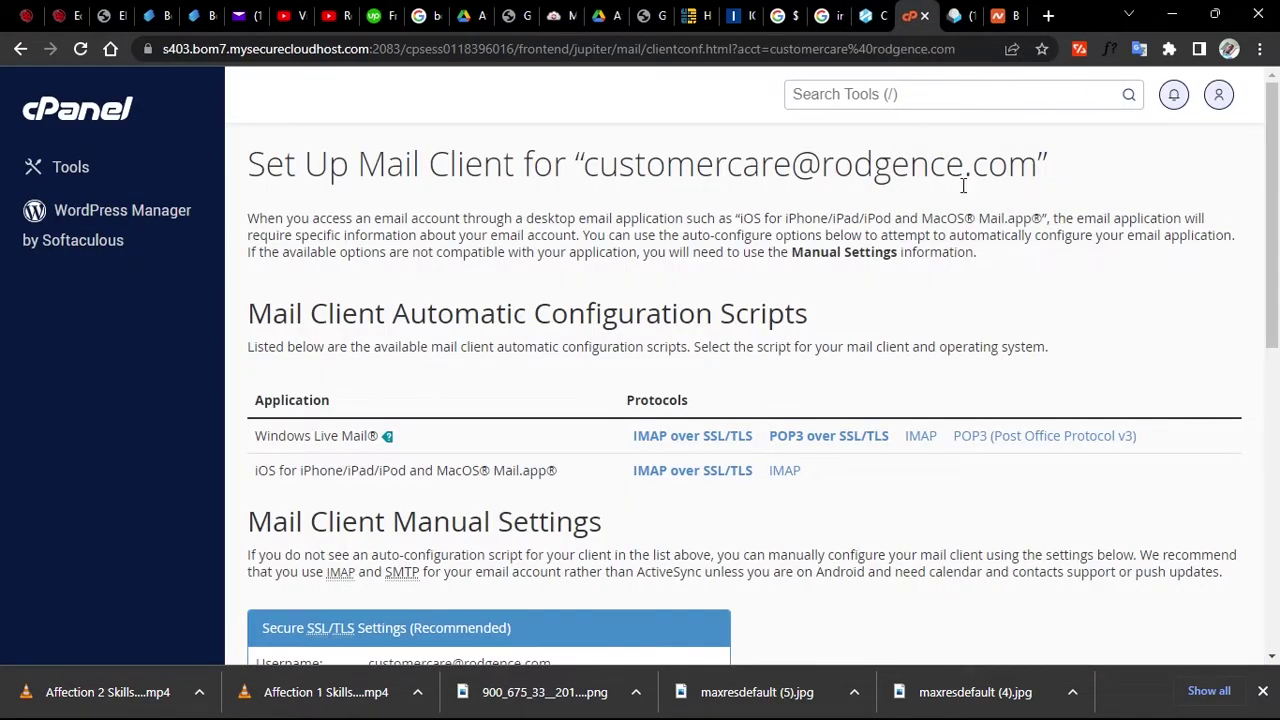
click(958, 16)
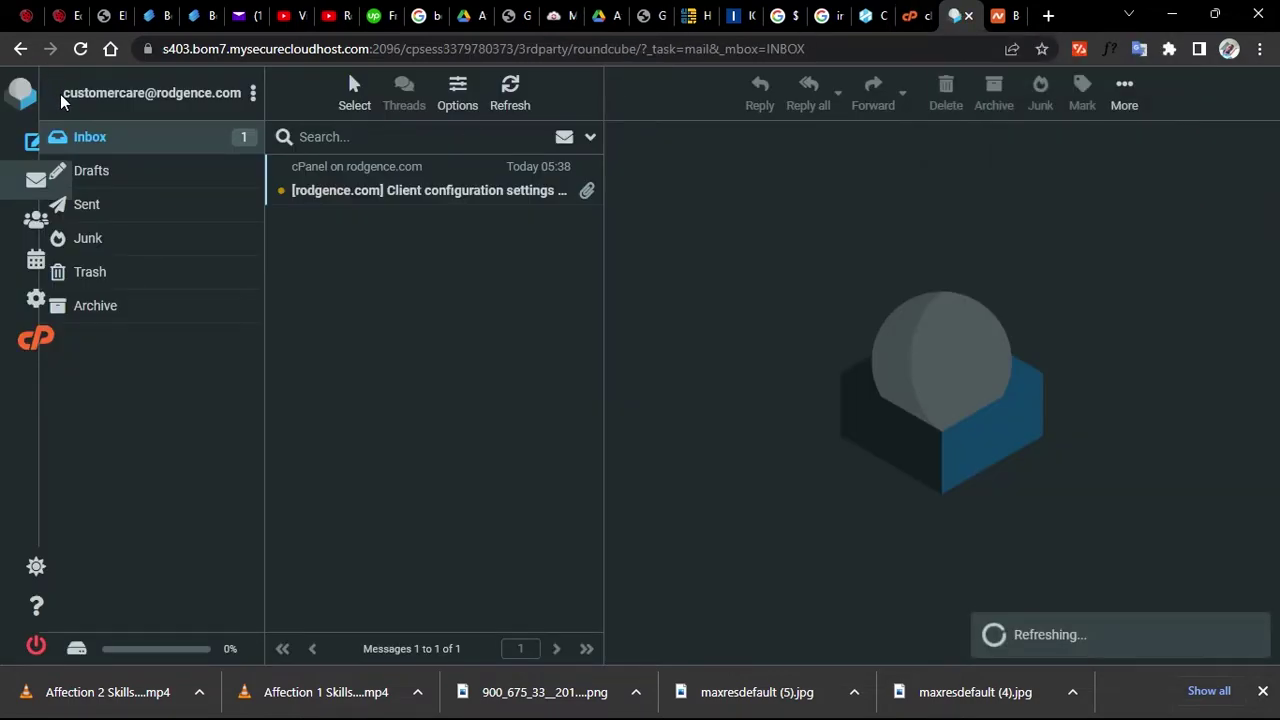
drag(62, 93, 243, 95)
right_click(221, 95)
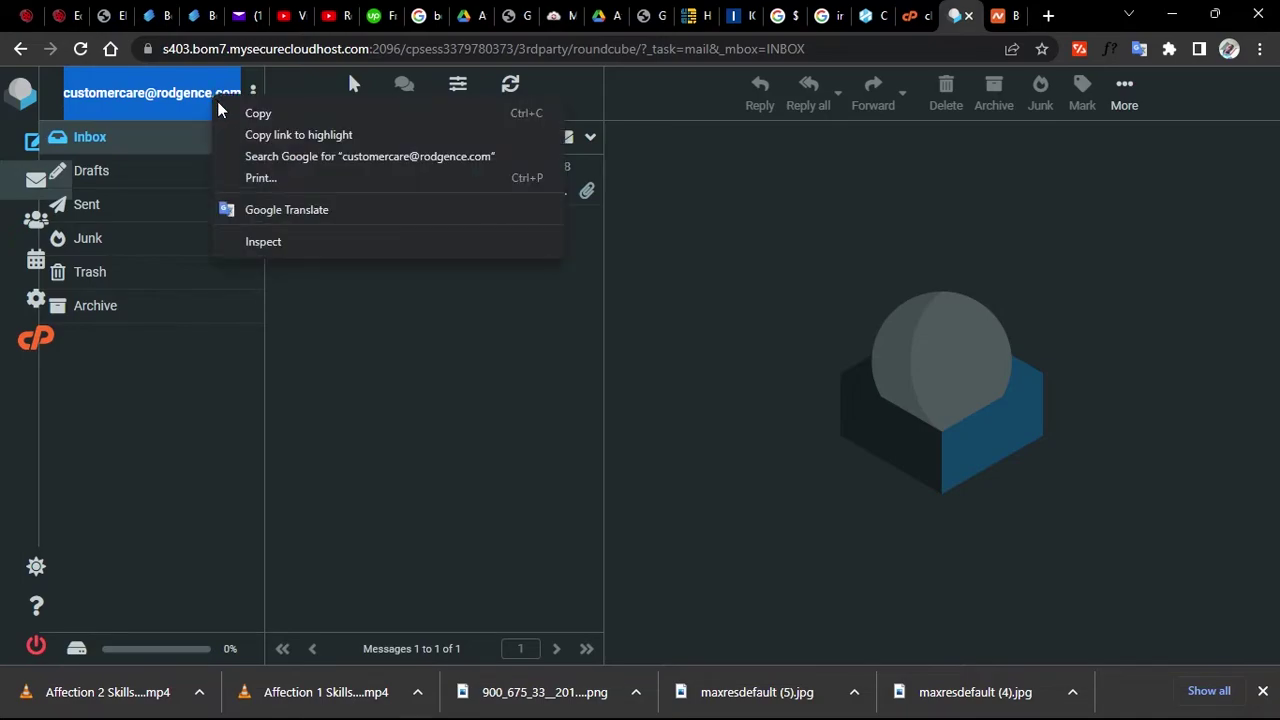
click(237, 111)
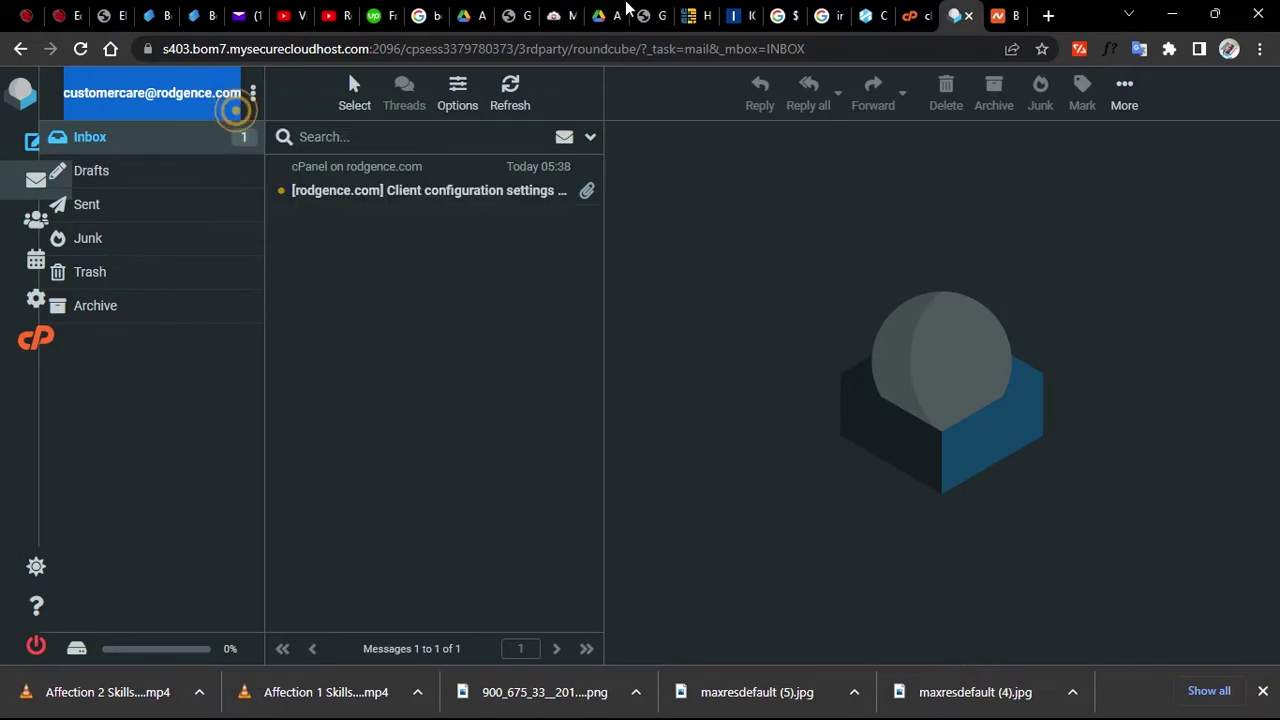
click(236, 14)
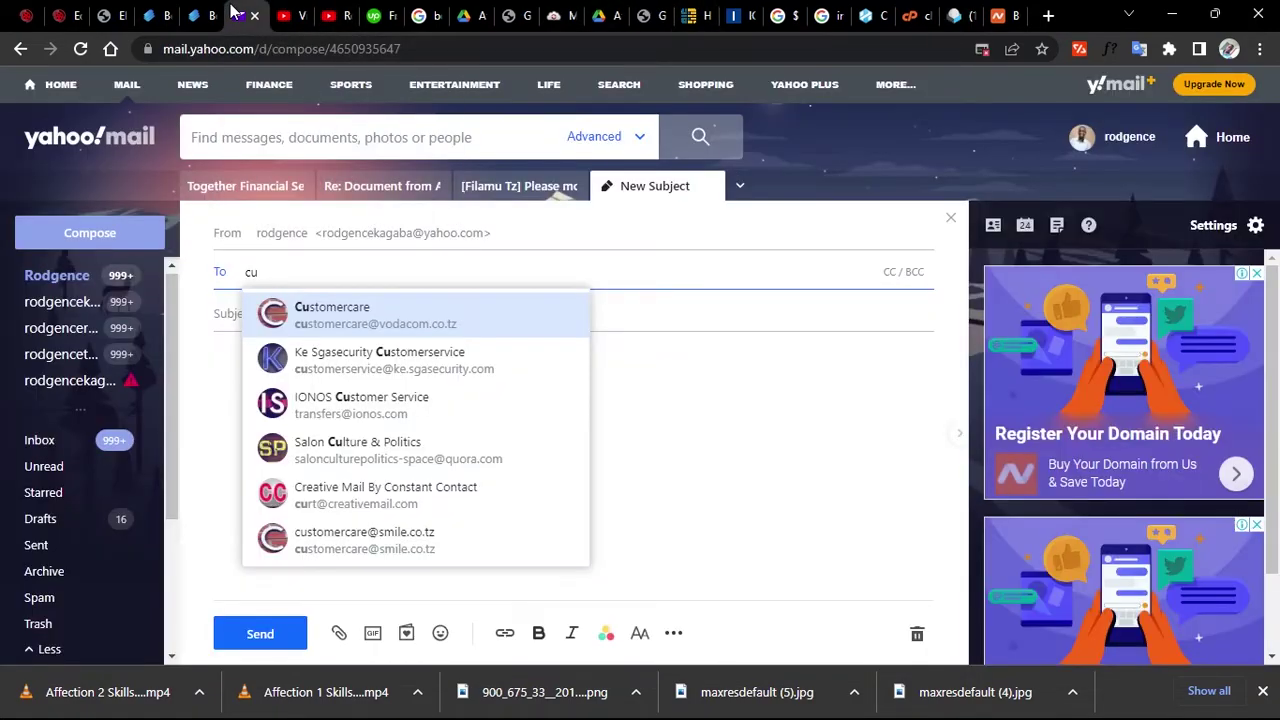
click(351, 263)
key(BackSpace)
key(BackSpace)
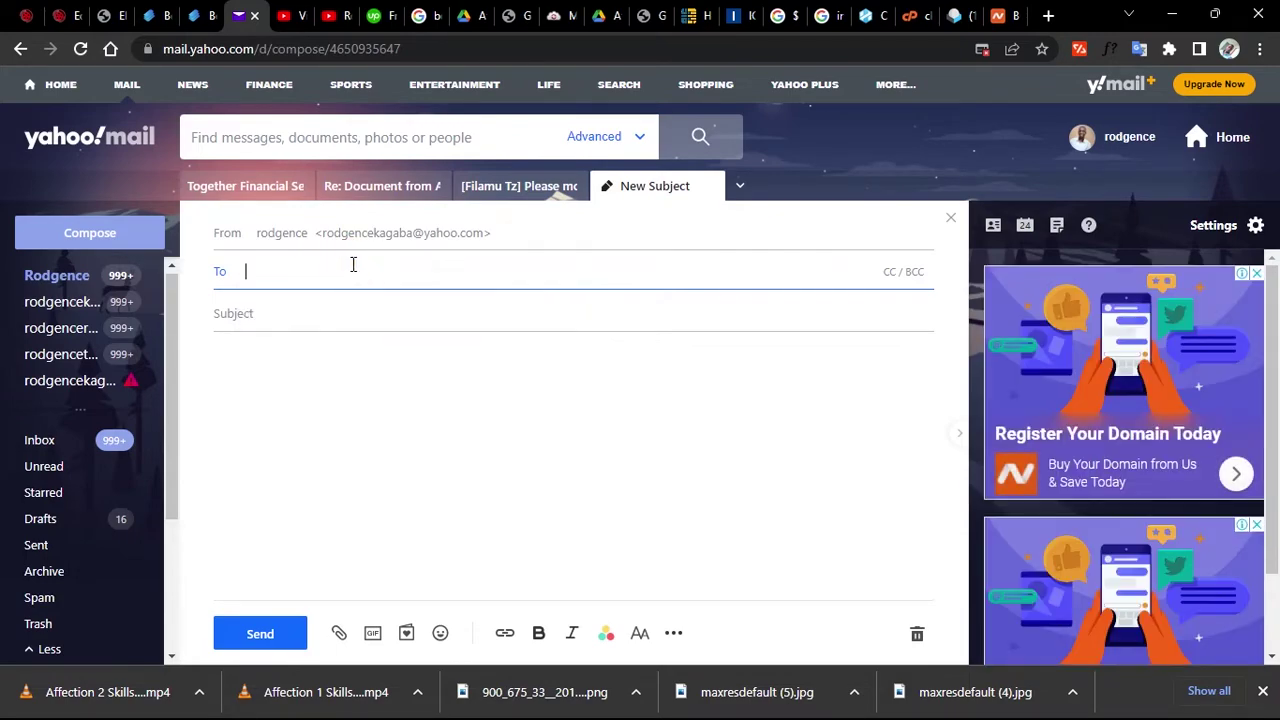
key(ctrl+v)
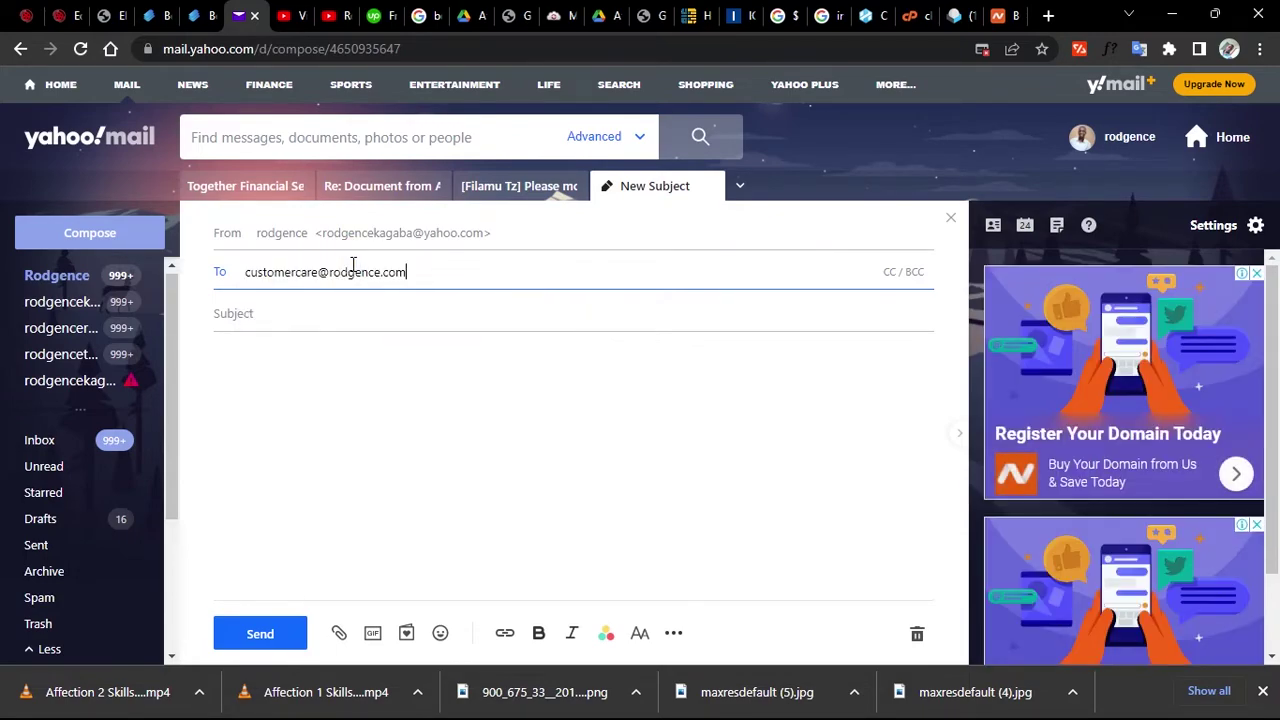
click(387, 321)
Enter the subject 'test' and erase stray text typed in the message body
click(386, 320)
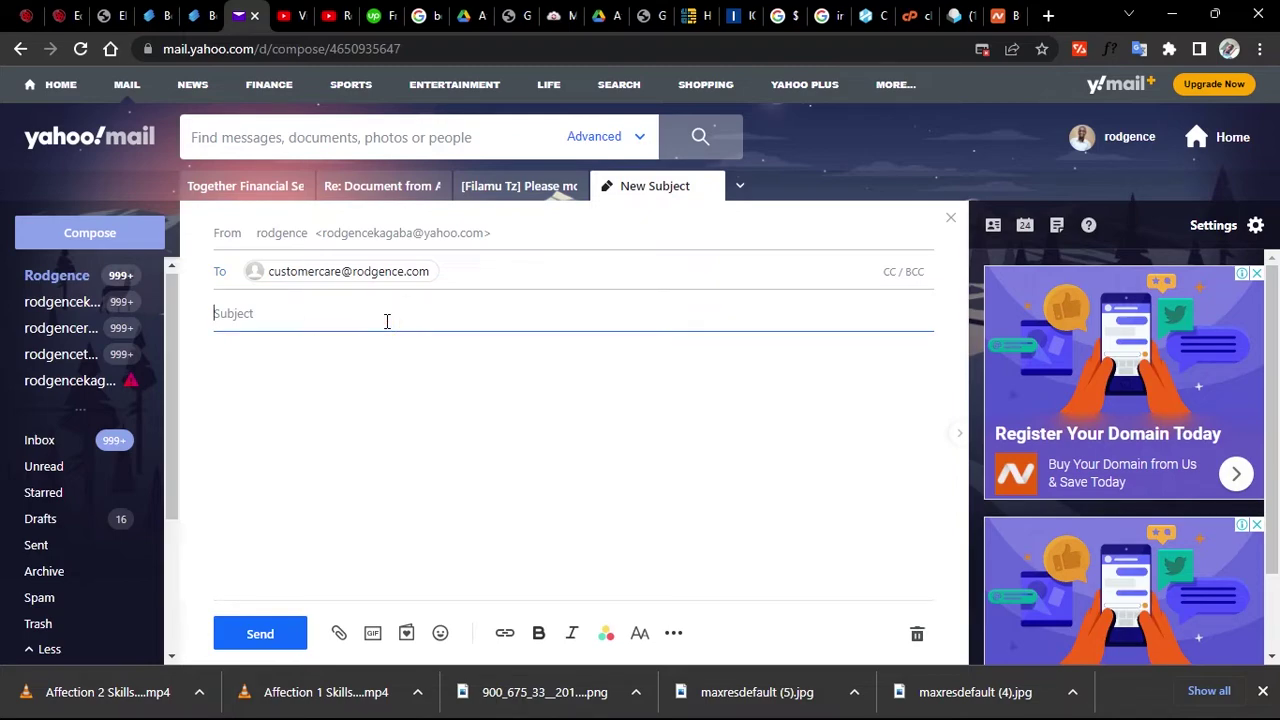
text(test)
key(Tab)
click(371, 364)
text(/l;c kh mvc)
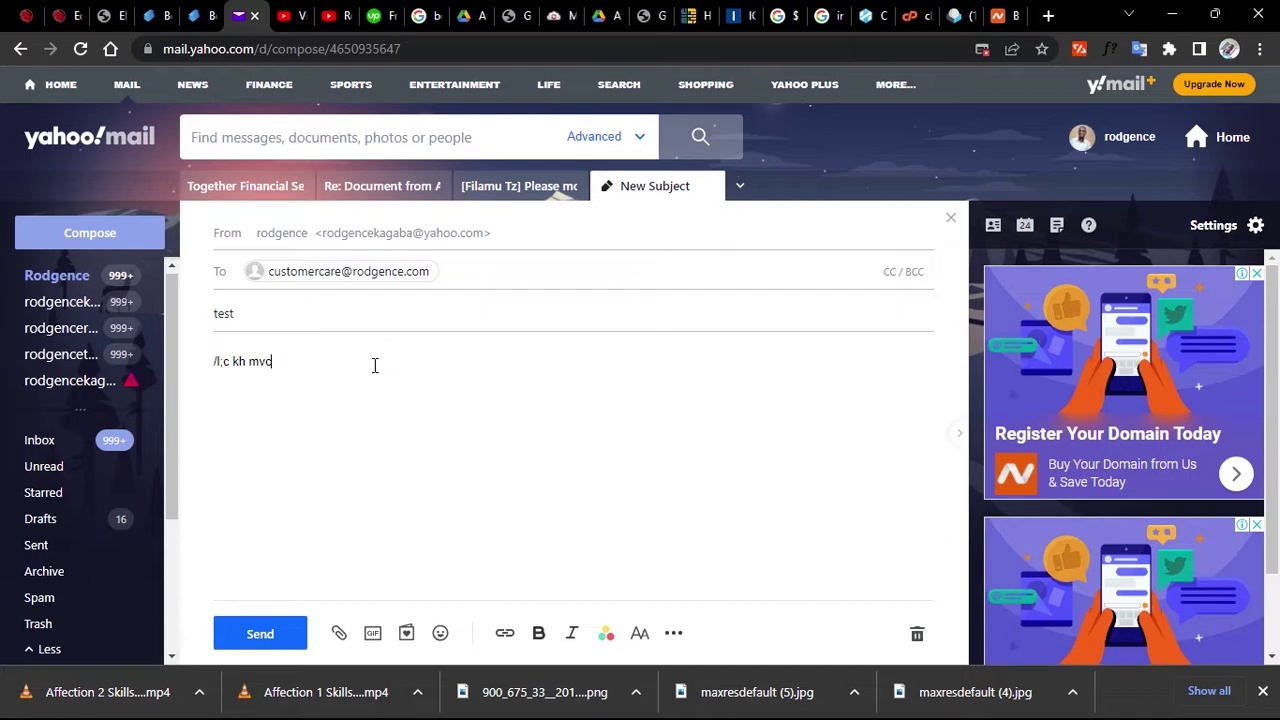
key(BackSpace)
key(BackSpace)
key(BackSpace)
key(BackSpace)
key(BackSpace)
key(BackSpace)
key(BackSpace)
key(BackSpace)
key(BackSpace)
key(BackSpace)
key(BackSpace)
click(422, 18)
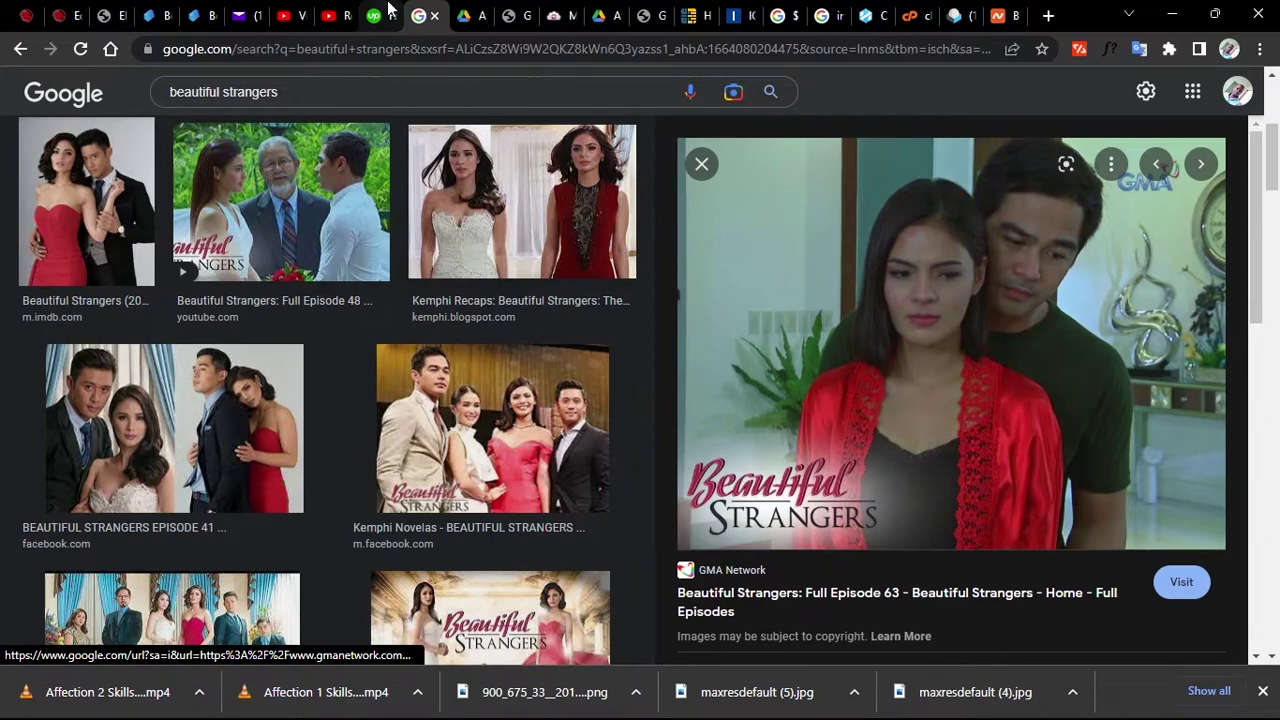
Copy the YouTube Studio video description into the Yahoo message body and send it
click(290, 16)
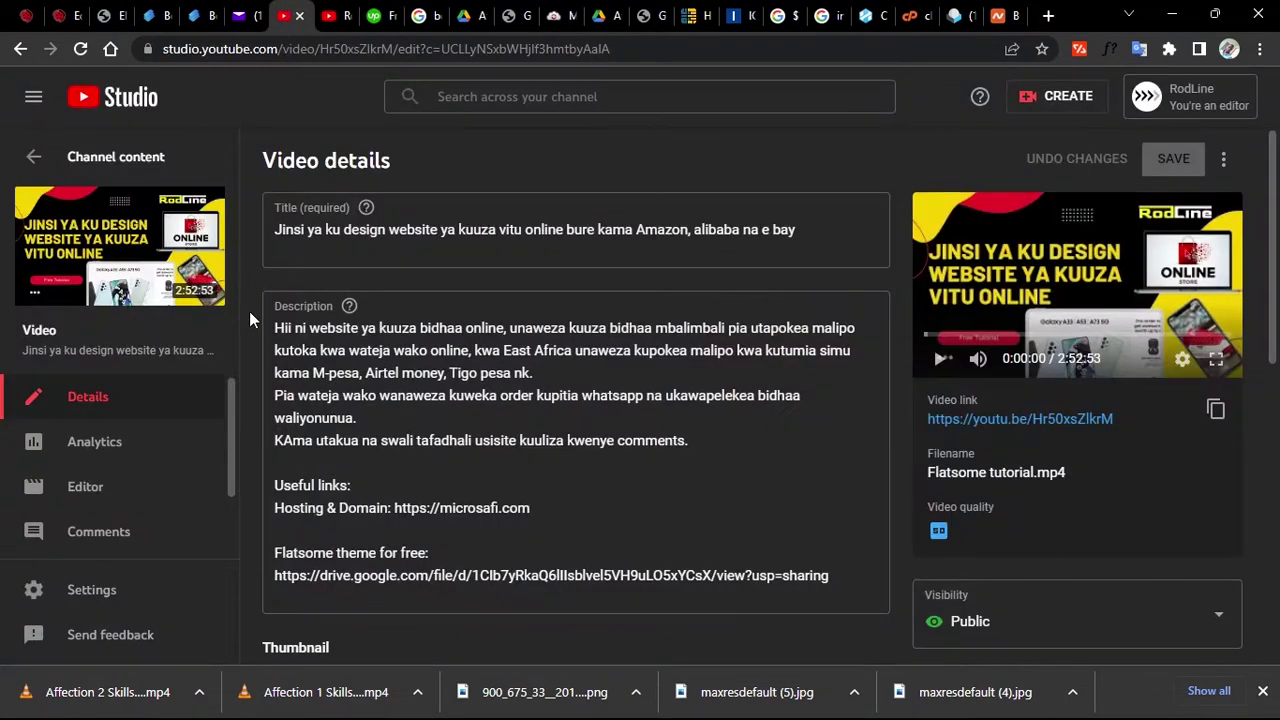
drag(275, 337, 390, 455)
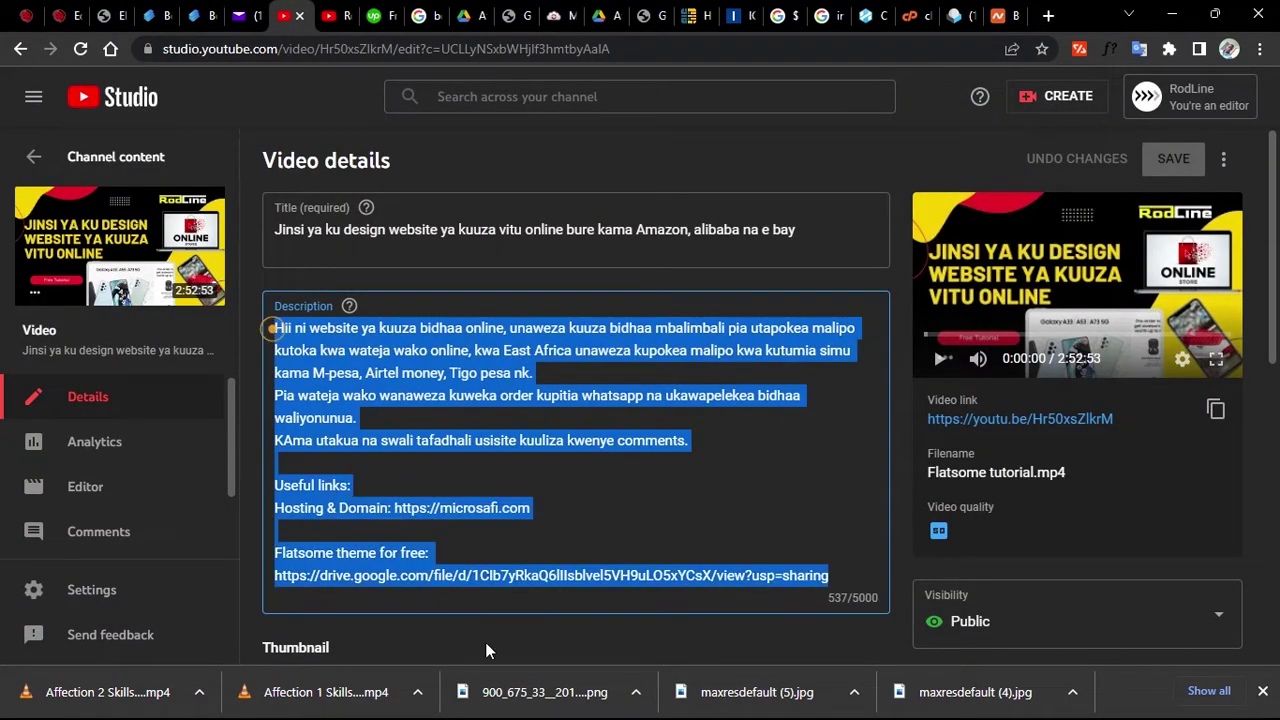
right_click(390, 455)
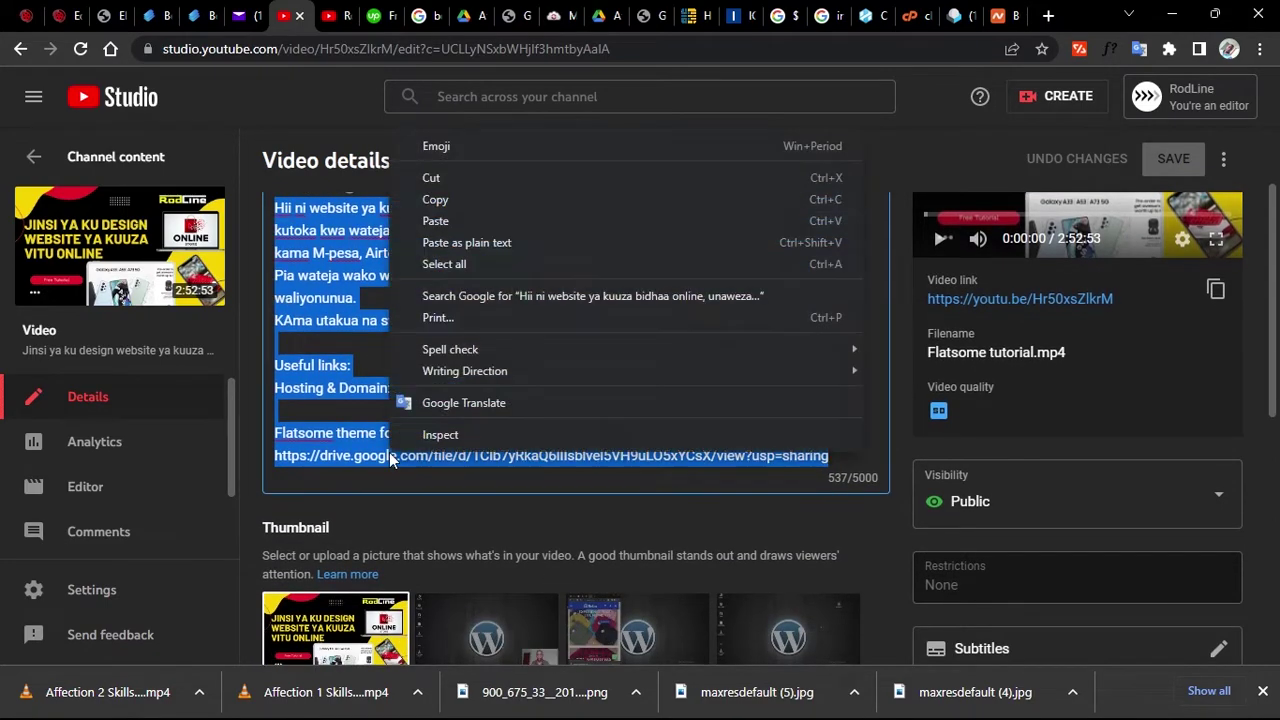
click(495, 204)
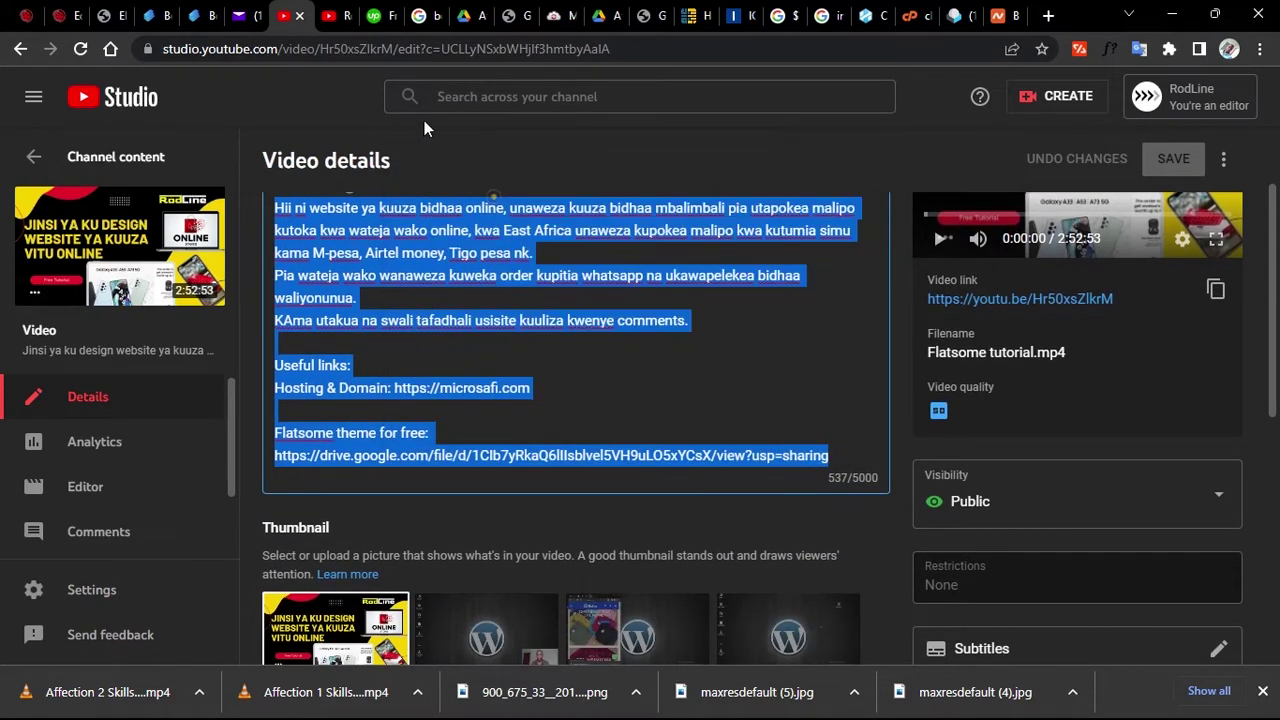
click(243, 17)
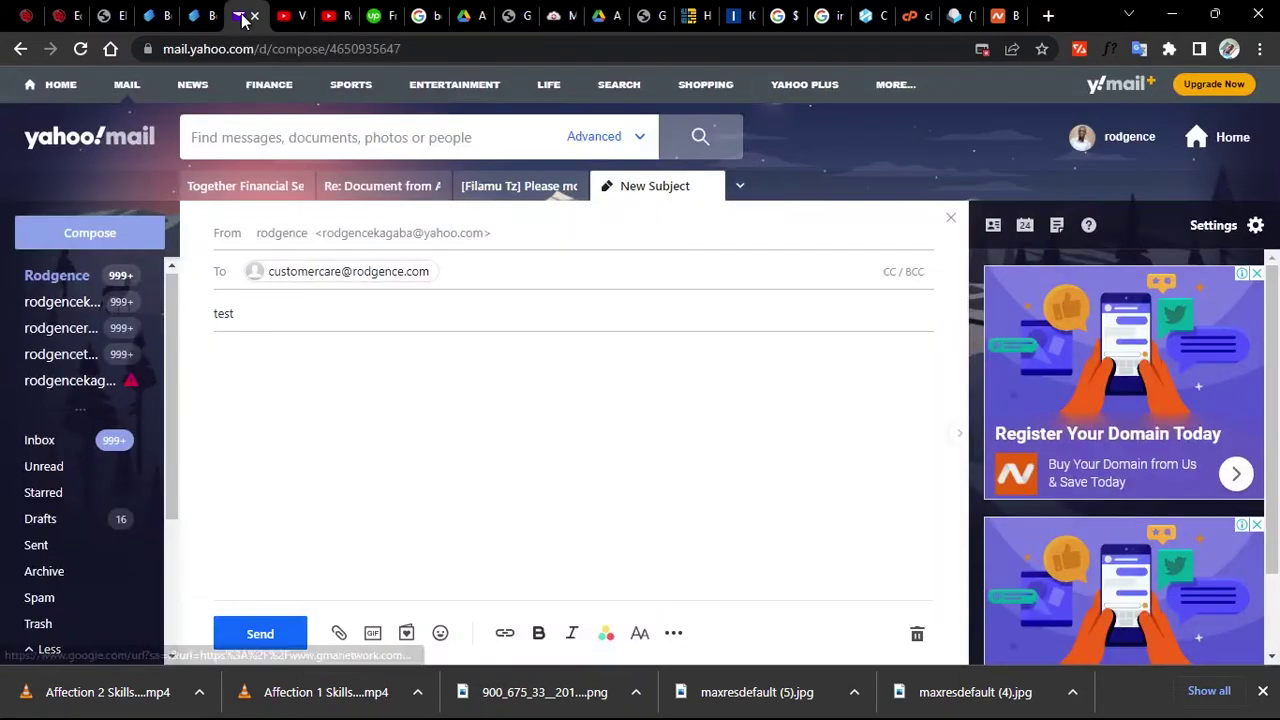
click(299, 350)
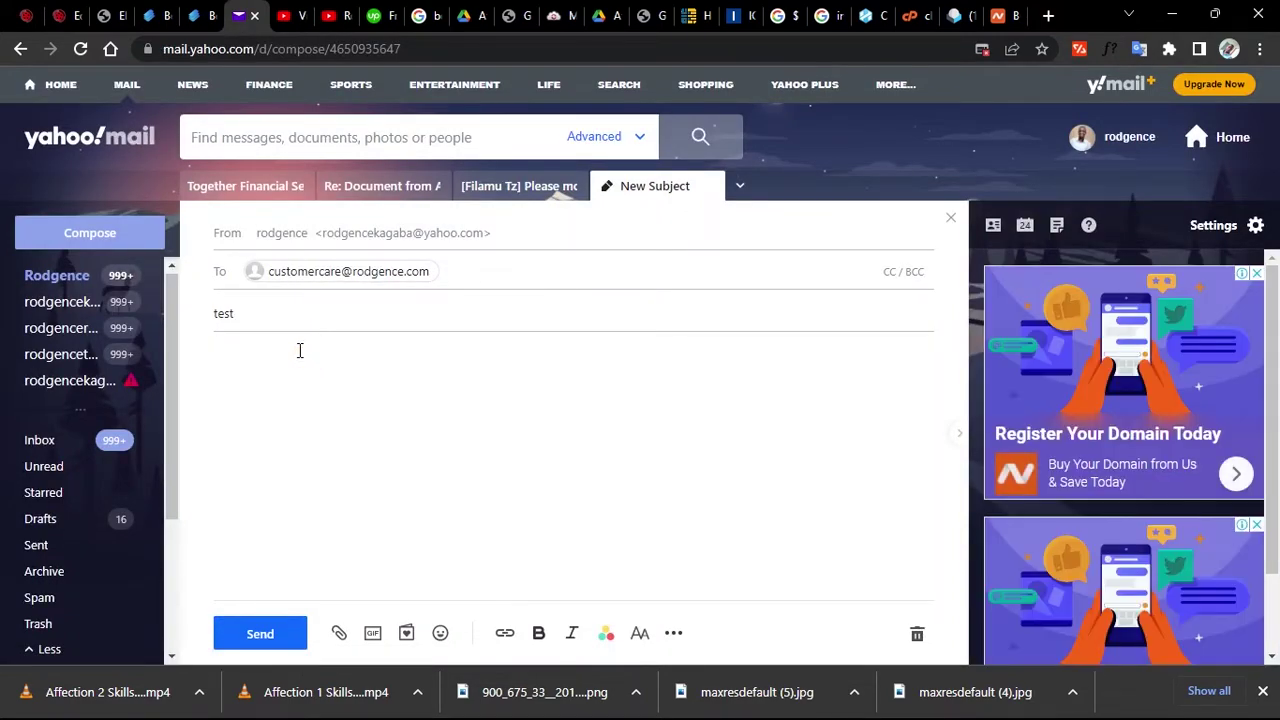
key(ctrl+v)
click(262, 632)
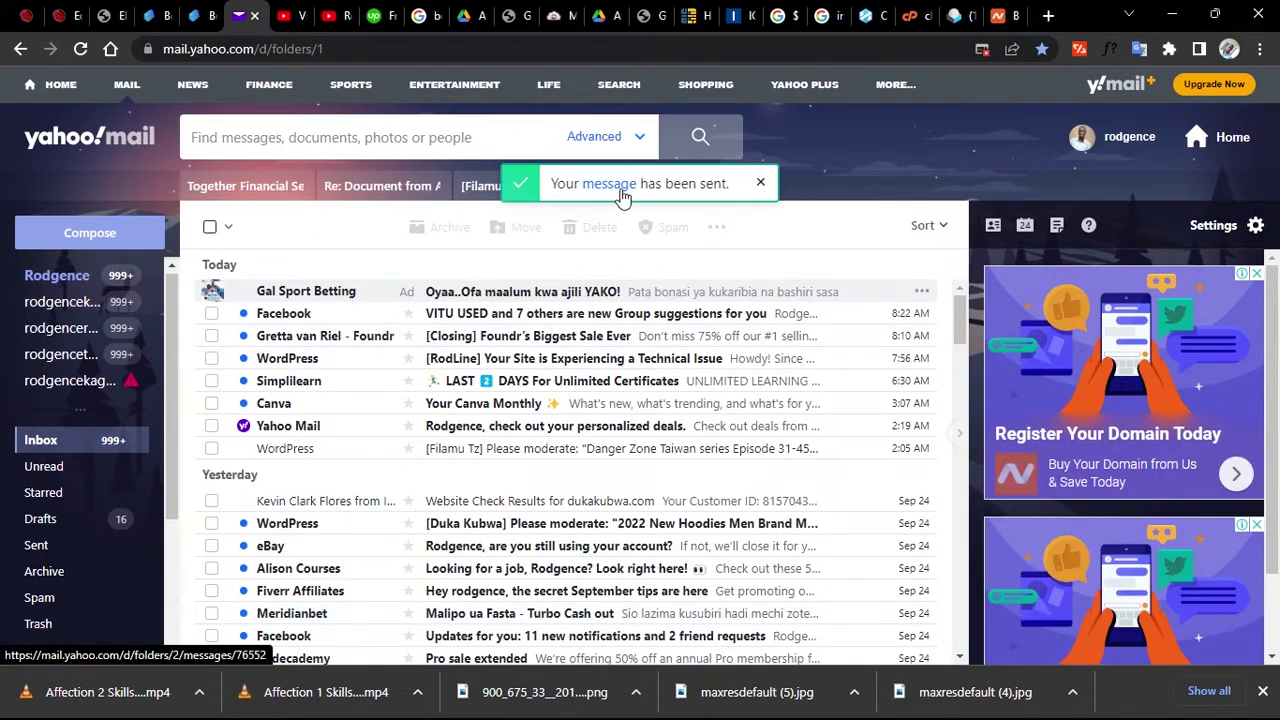
Reload the customercare mailbox and look in Sent and Inbox; only the cPanel configuration message is there
click(962, 15)
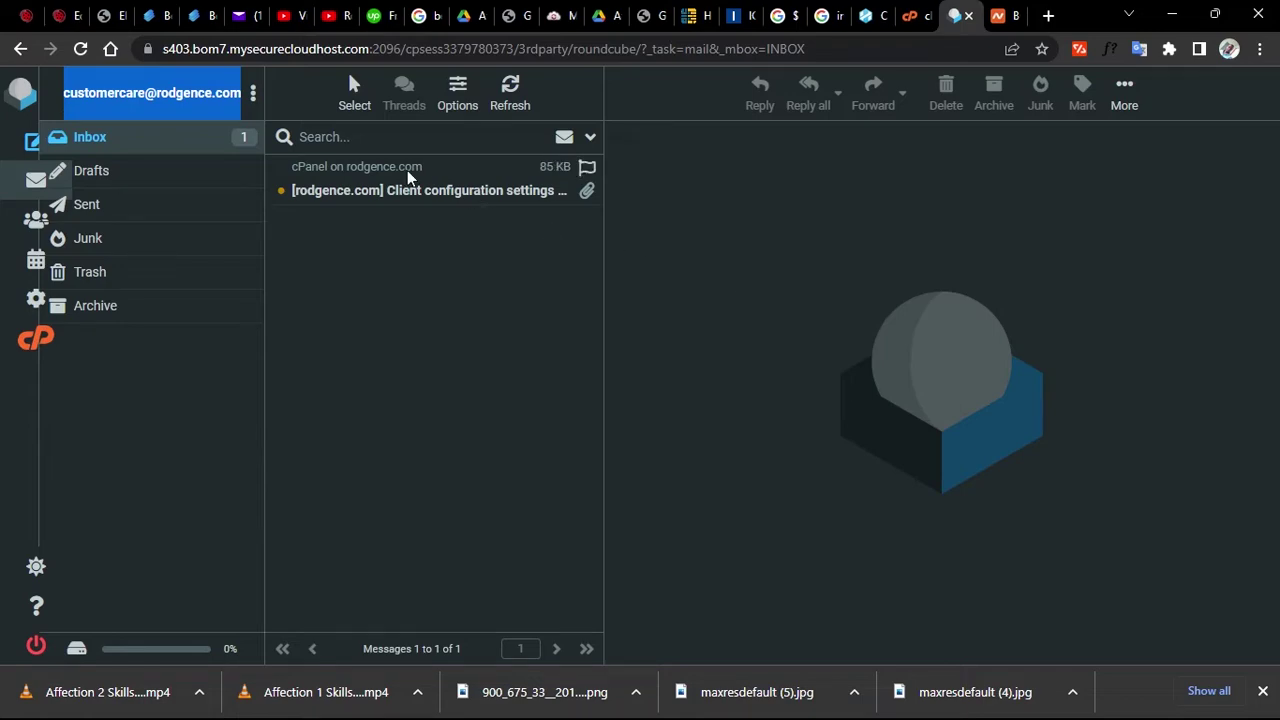
click(83, 48)
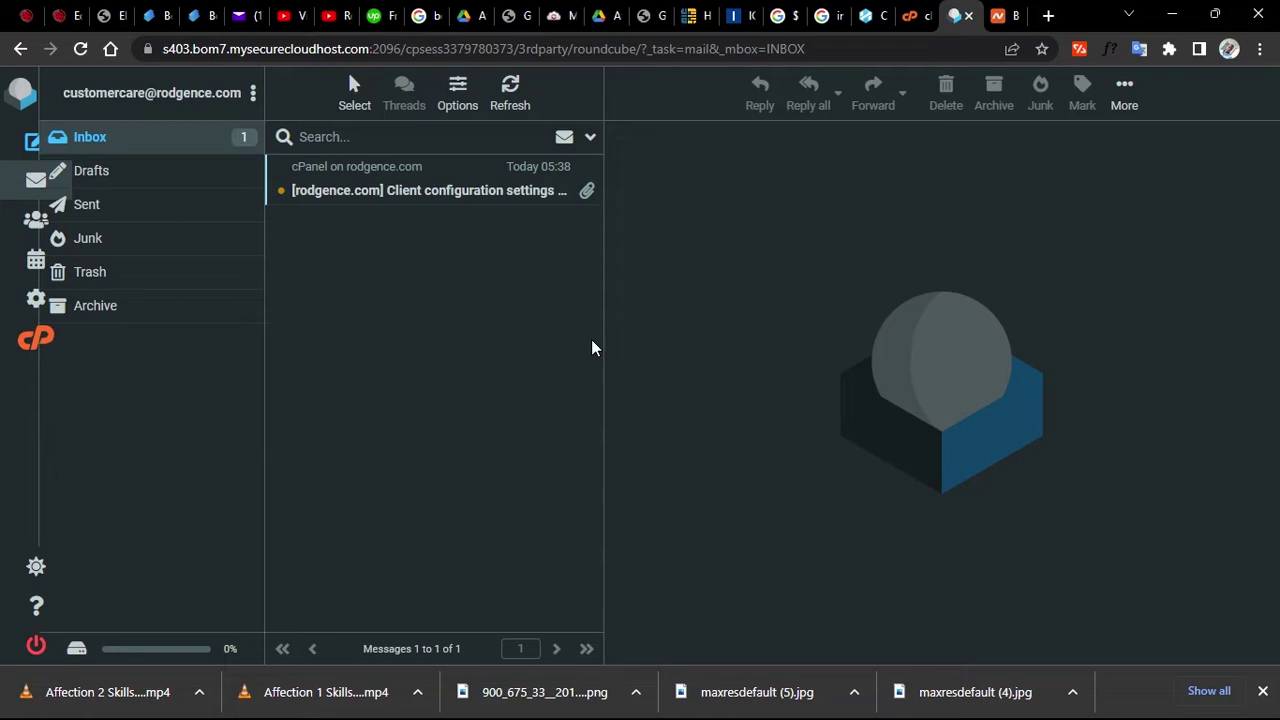
click(140, 212)
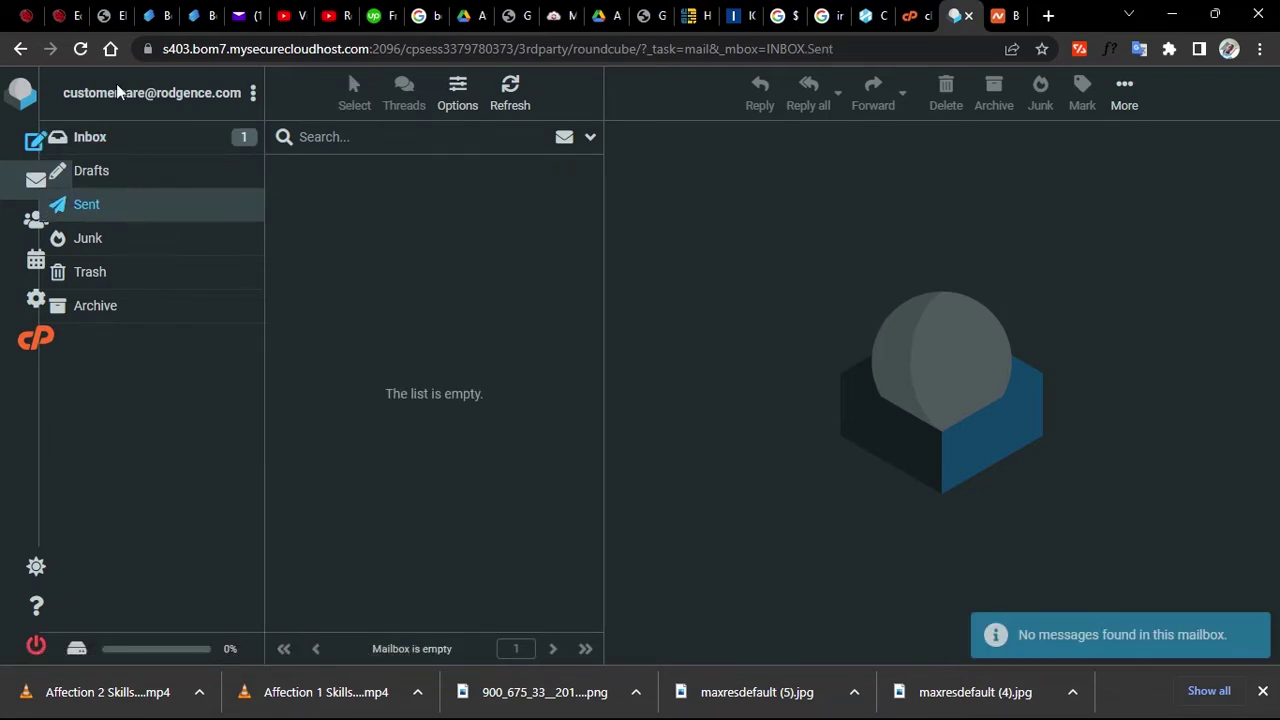
click(129, 150)
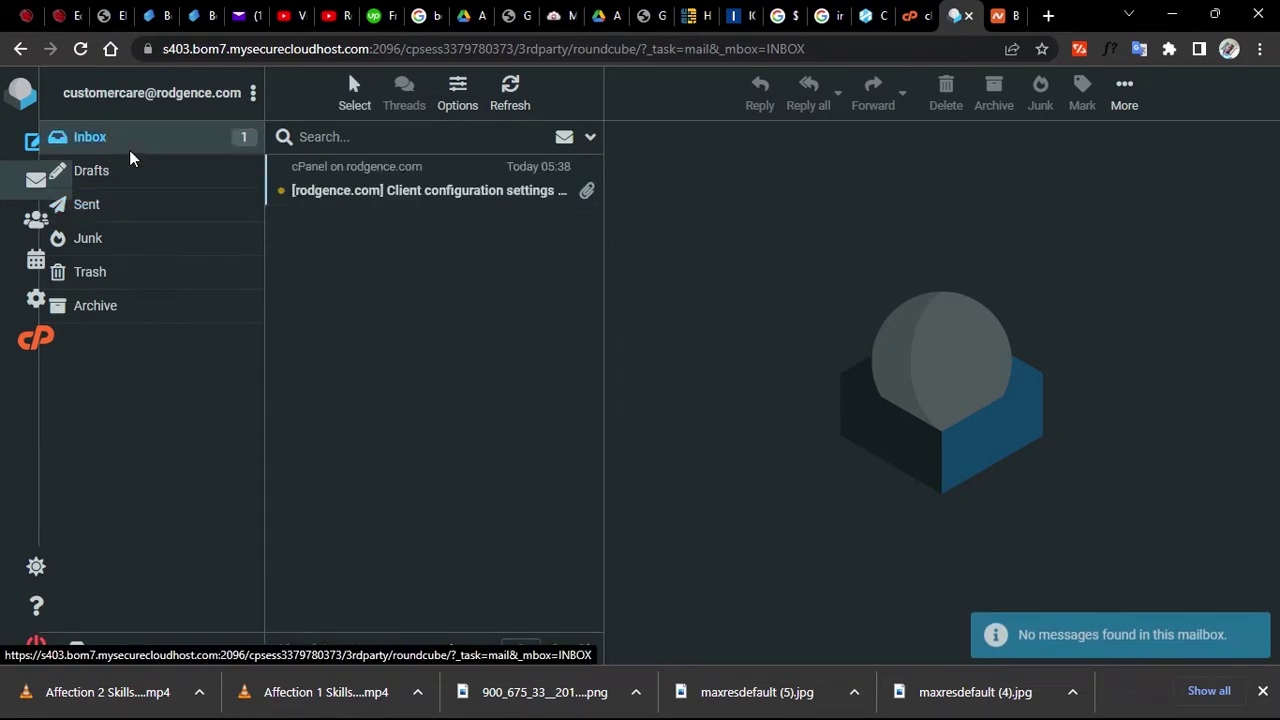
Browse the Microsafi HostBuku page and start the order, reaching Choose a Domain with .co.tz
click(684, 15)
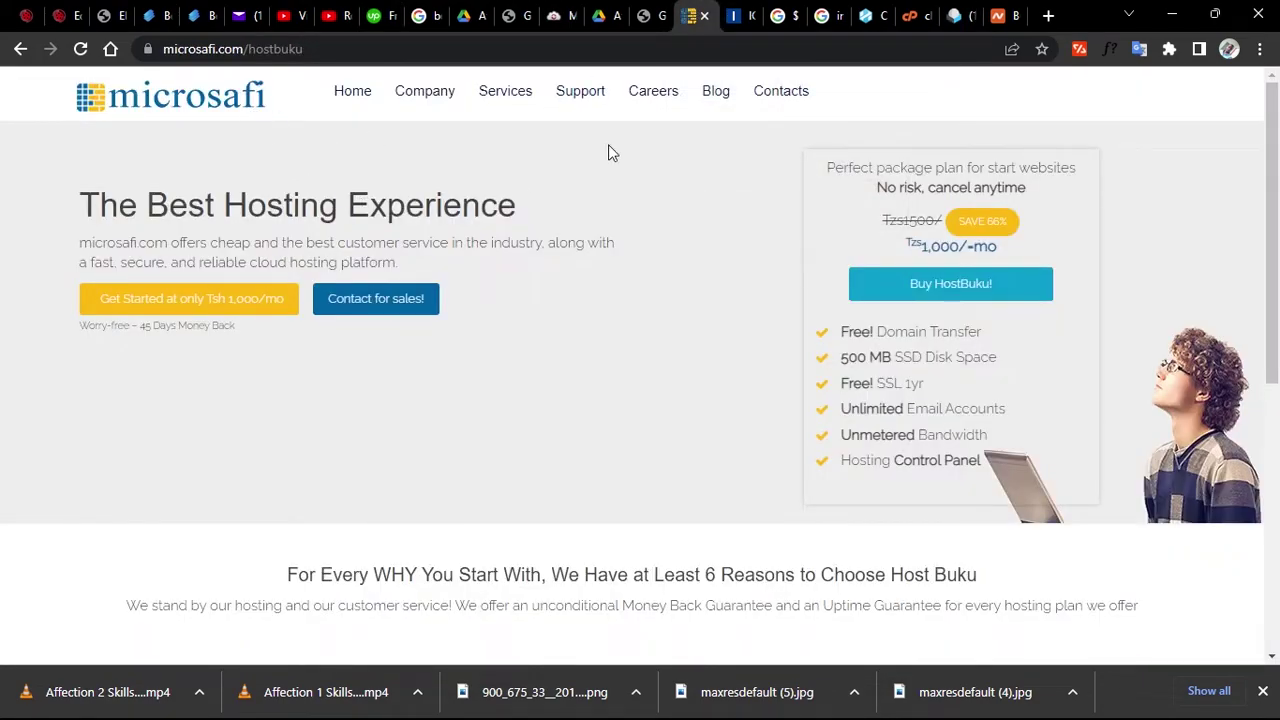
scroll(800, 428, down, 2)
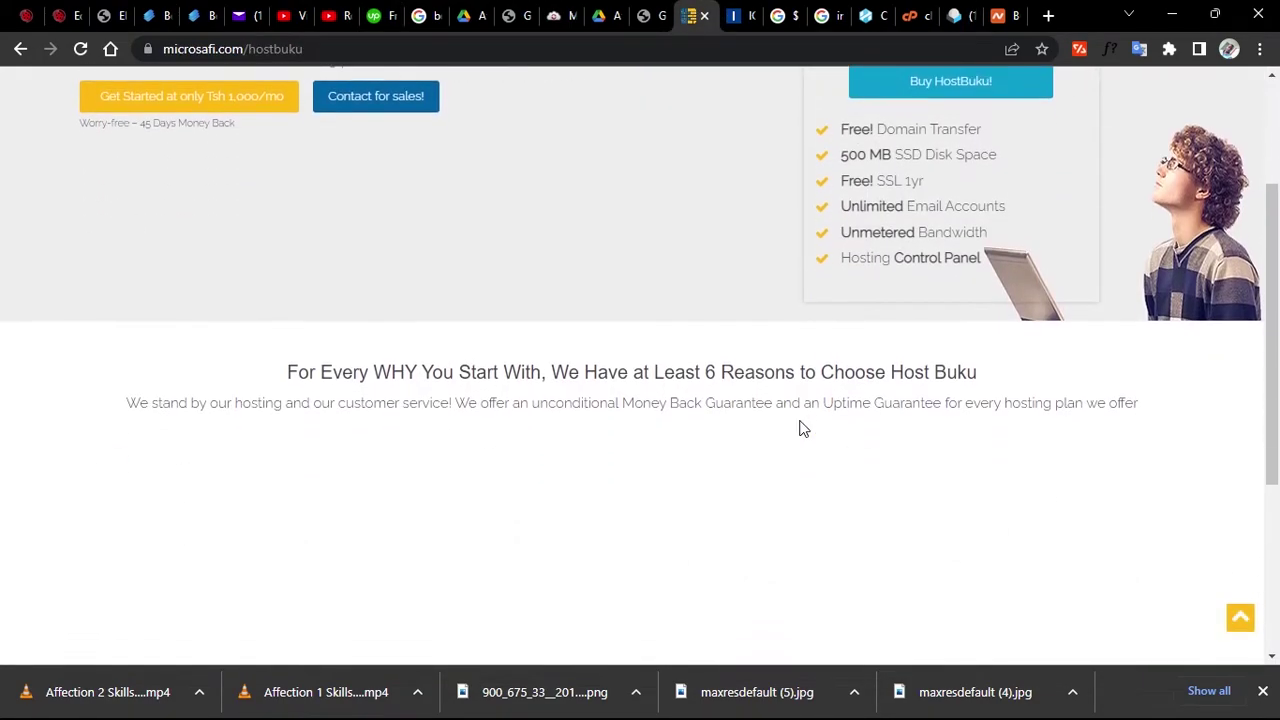
scroll(800, 428, up, 2)
scroll(800, 428, down, 1)
scroll(800, 428, down, 5)
scroll(799, 420, up, 4)
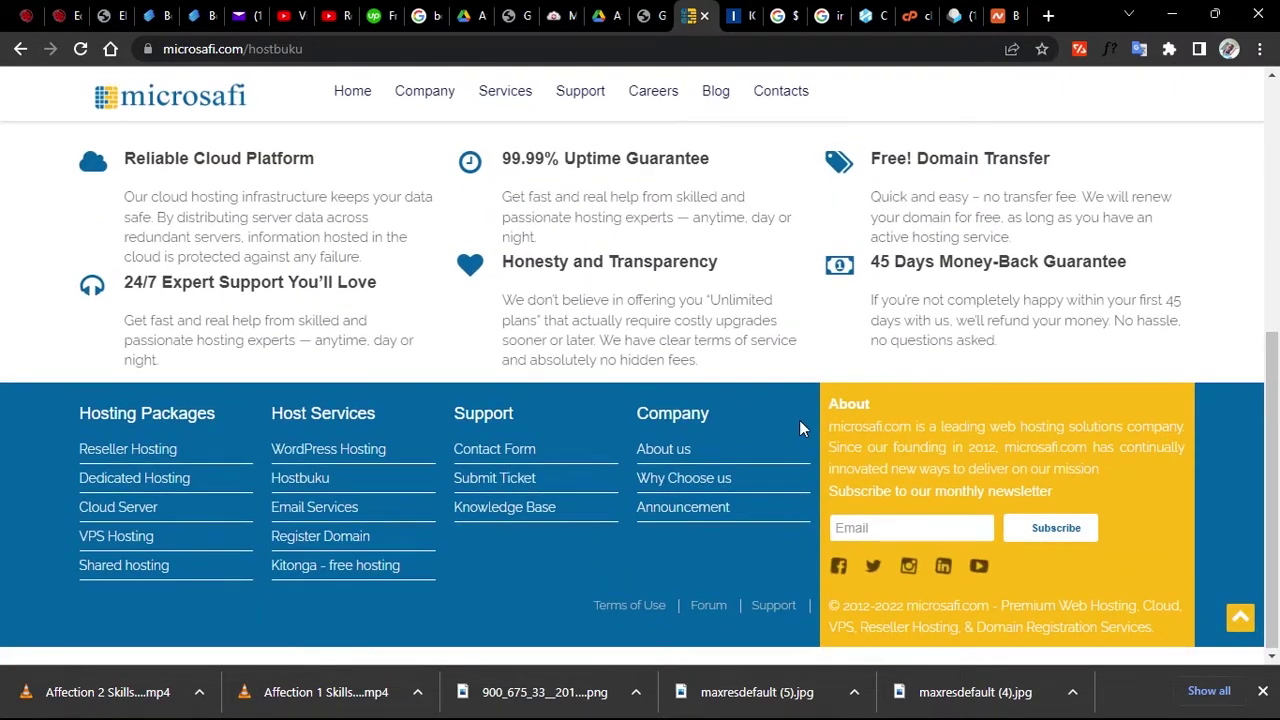
scroll(800, 420, up, 2)
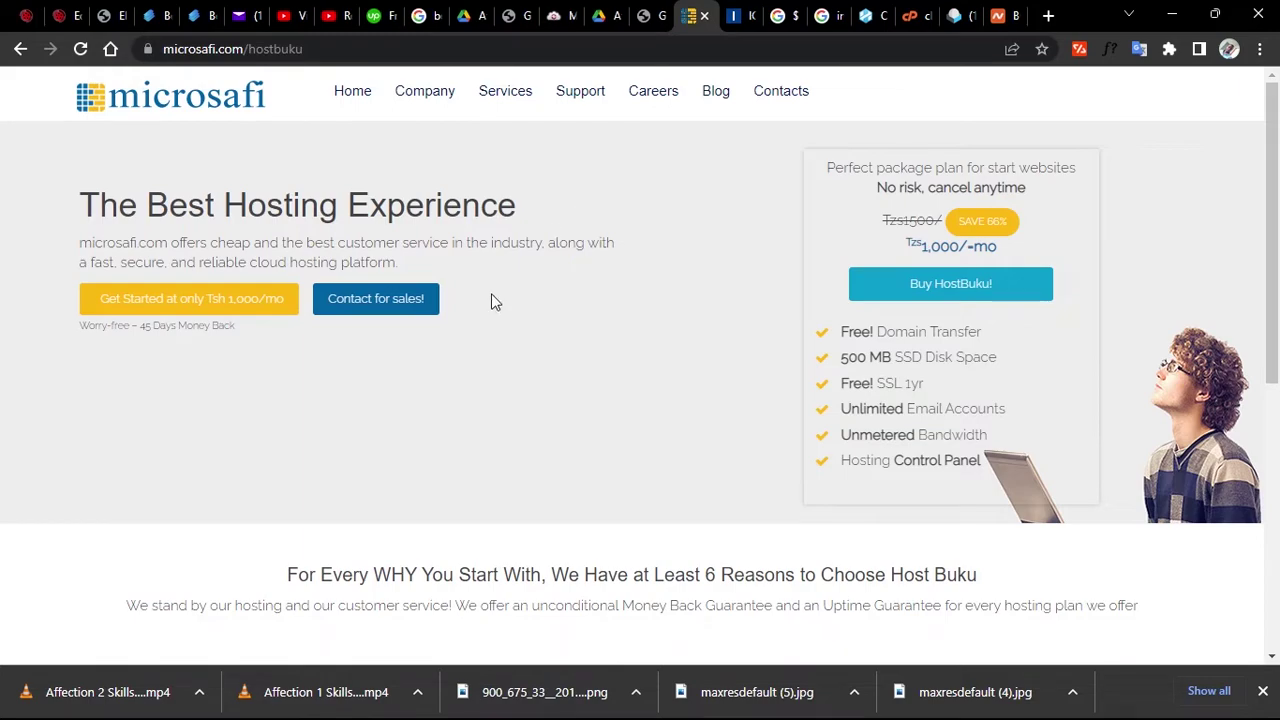
click(893, 303)
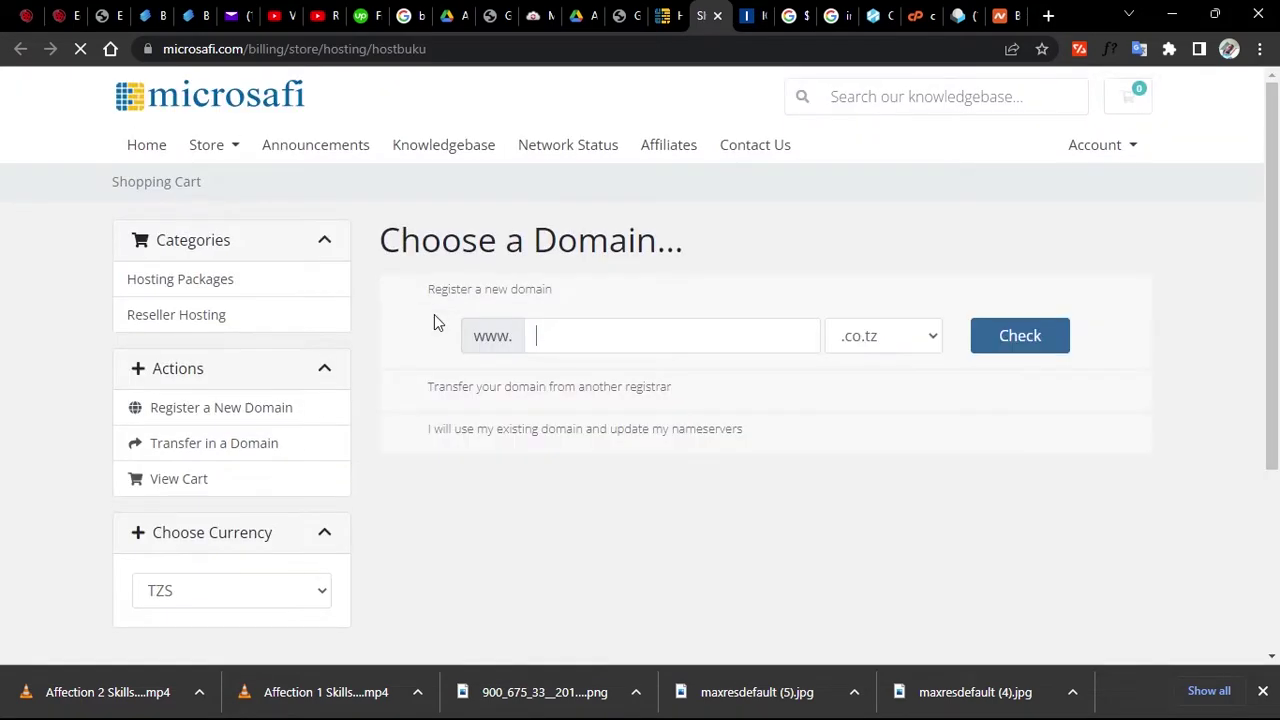
click(440, 48)
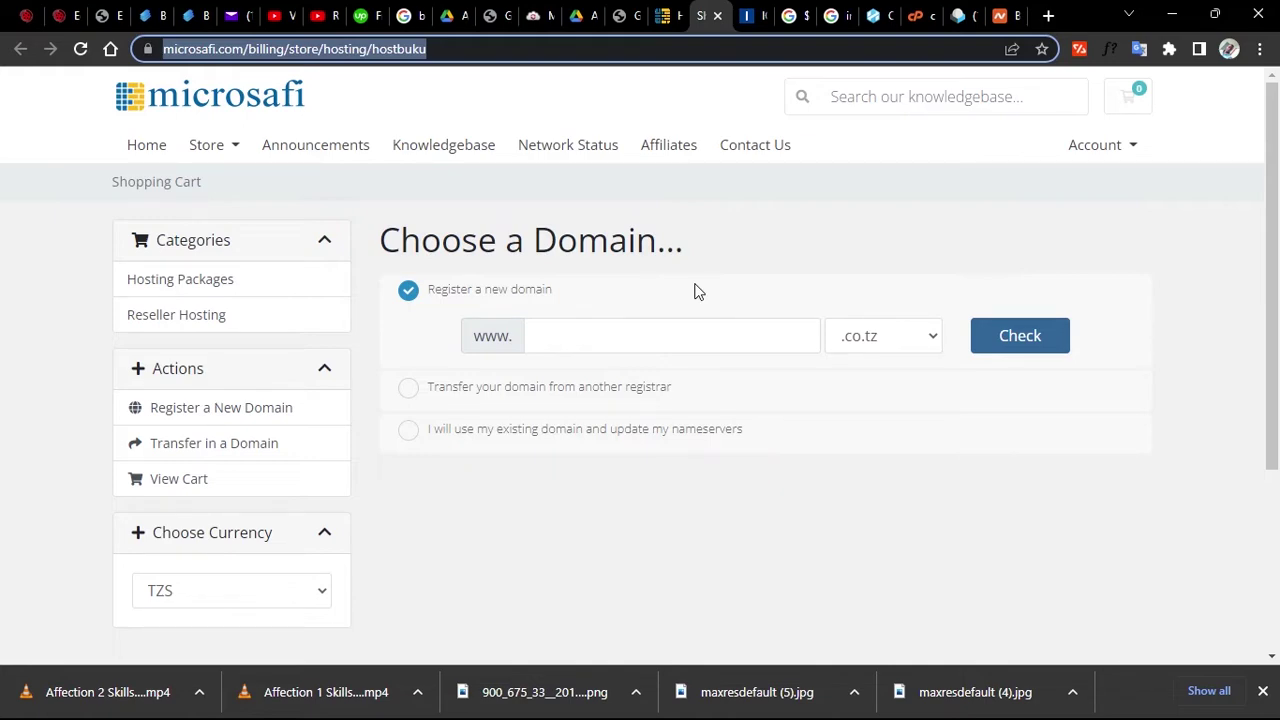
Check rodgence.co.tz availability and highlight its Tsh 22,000 registration price
click(557, 341)
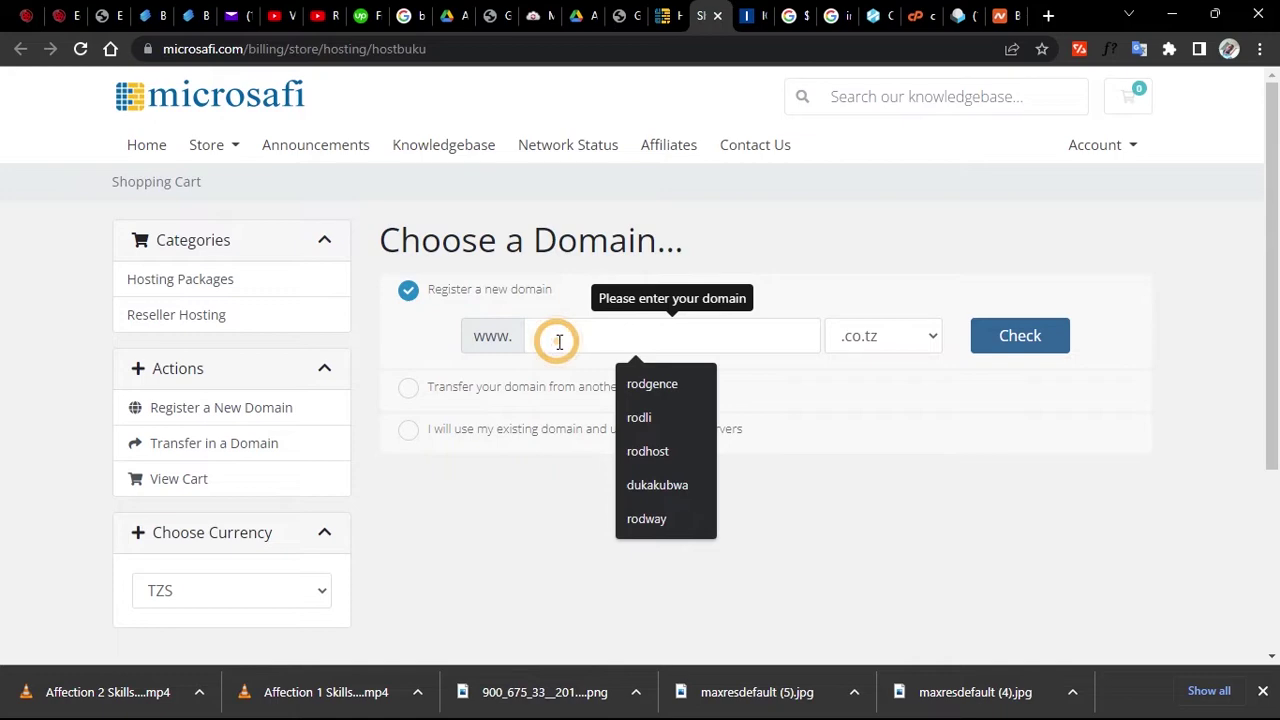
click(688, 391)
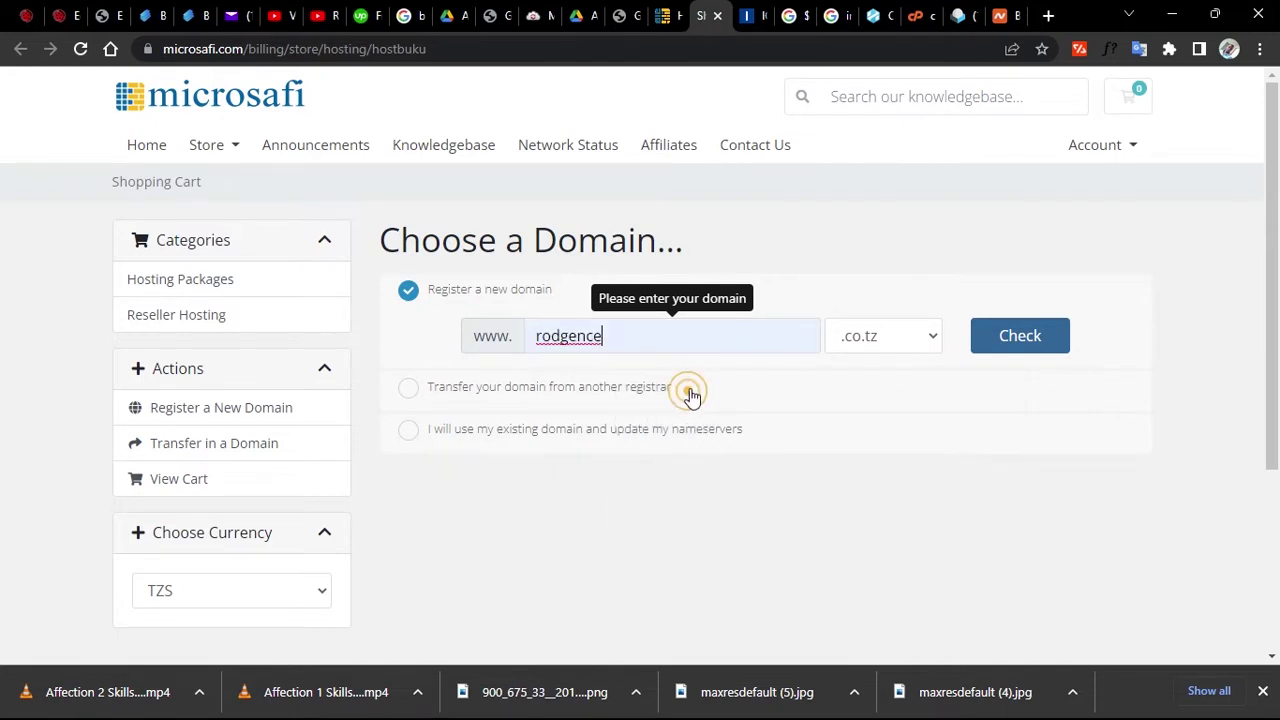
click(1013, 350)
scroll(730, 428, down, 1)
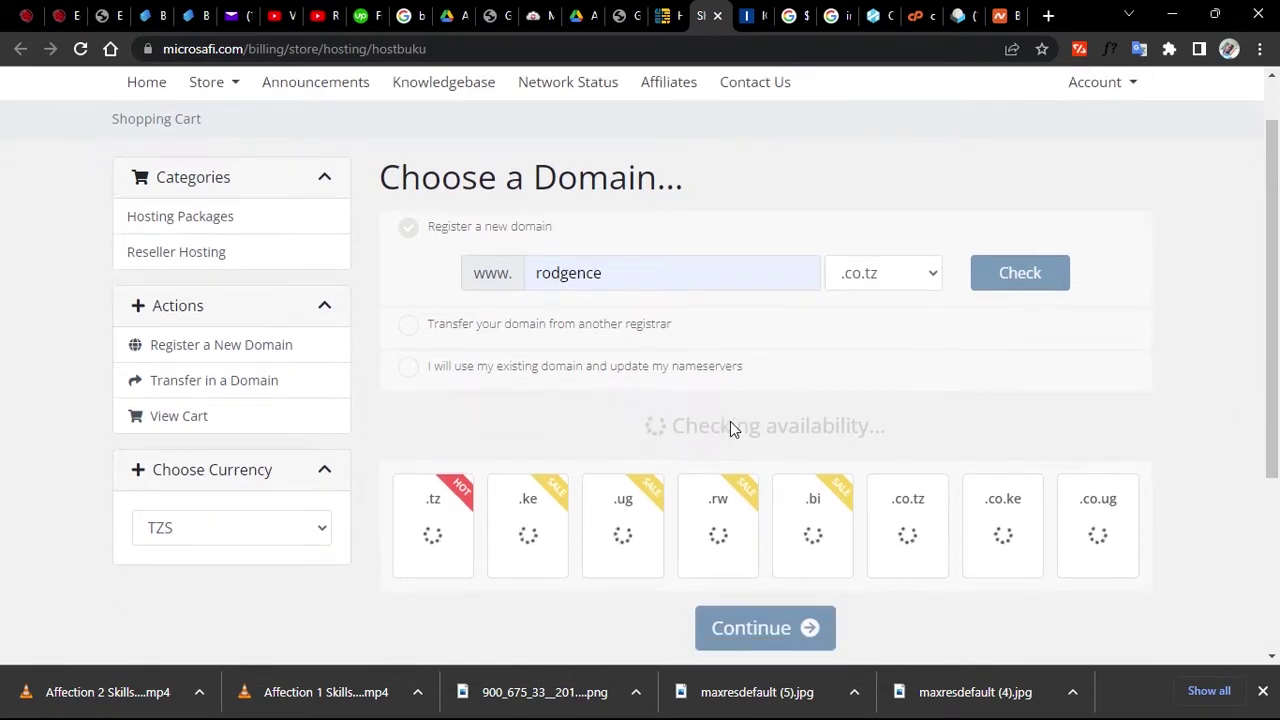
scroll(730, 428, down, 1)
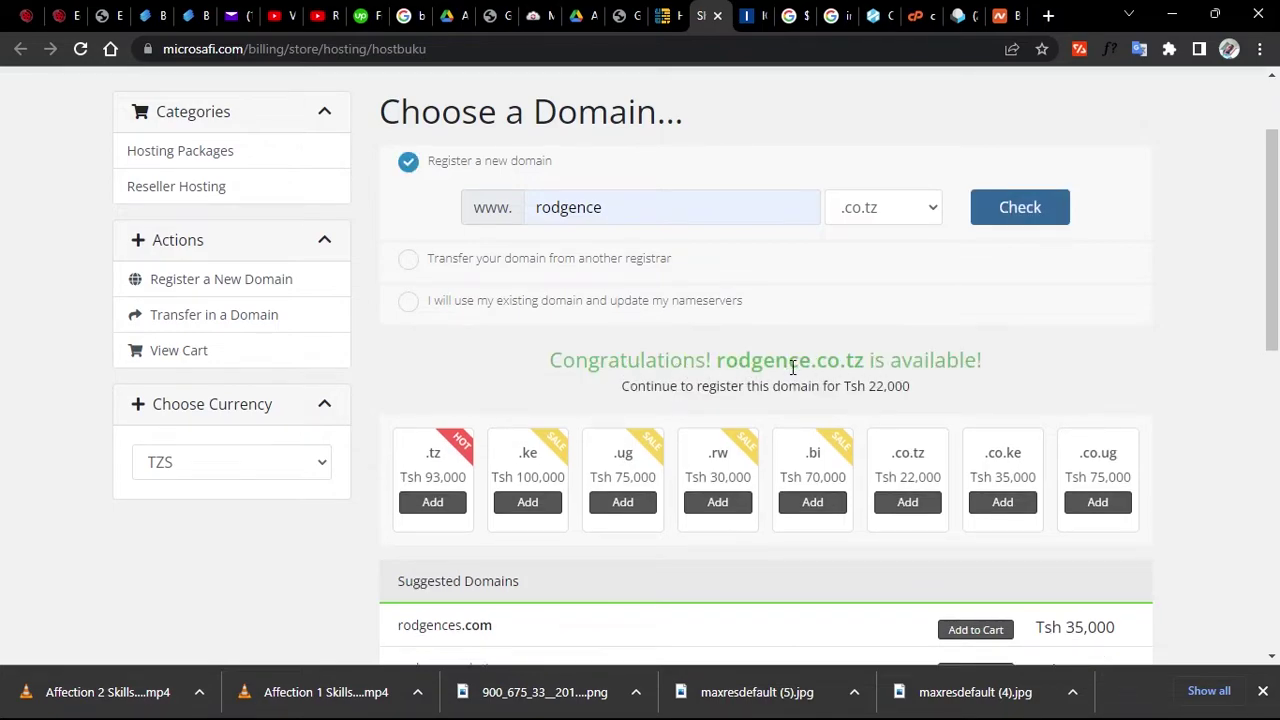
drag(858, 388, 912, 388)
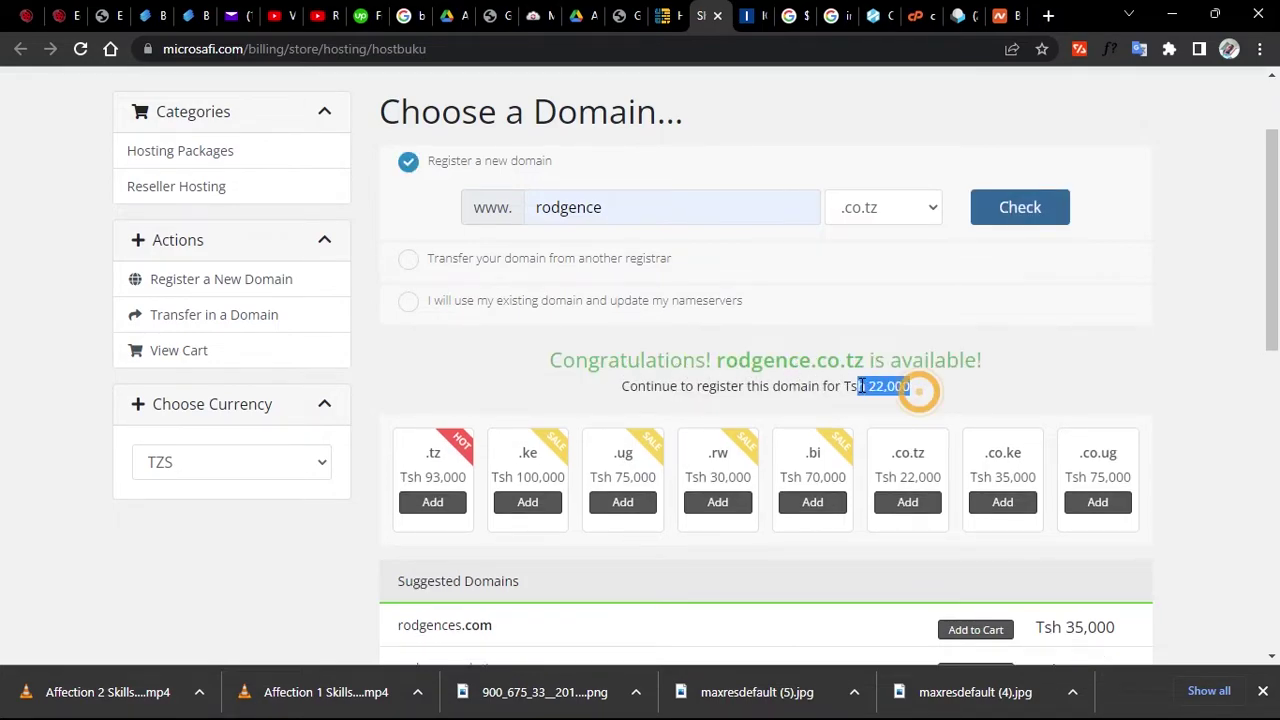
click(860, 388)
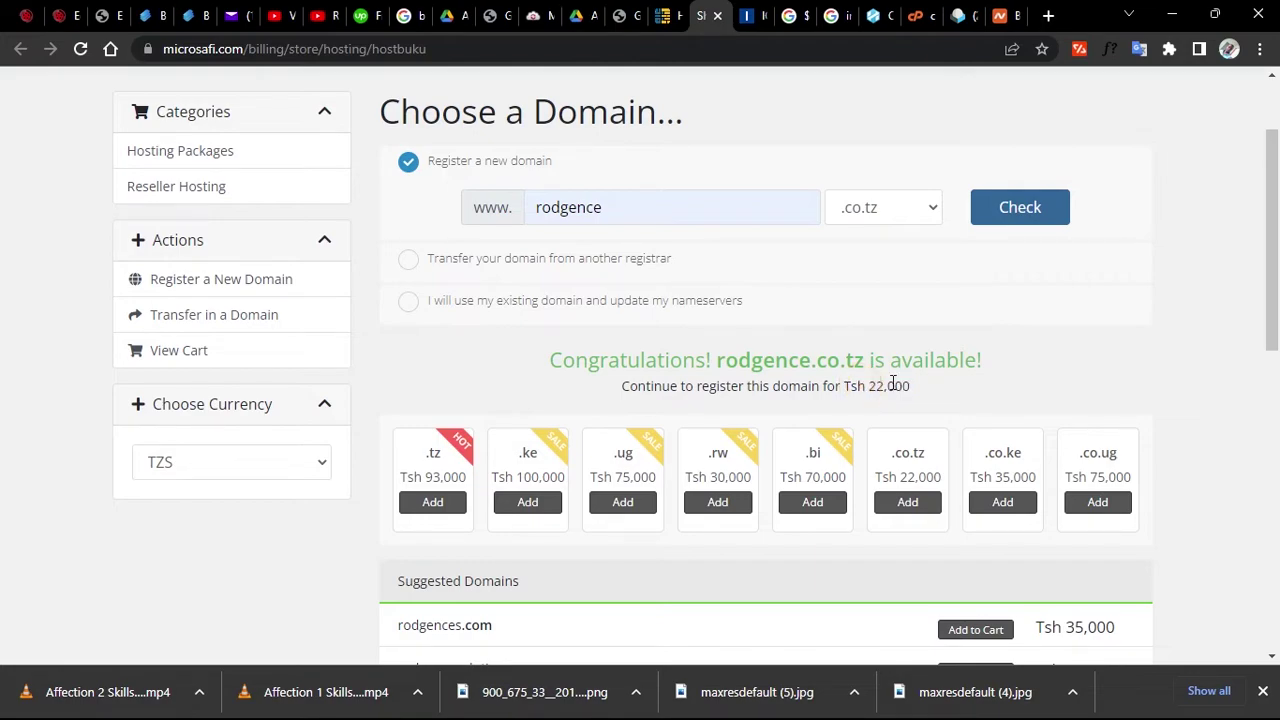
click(893, 383)
scroll(893, 383, down, 1)
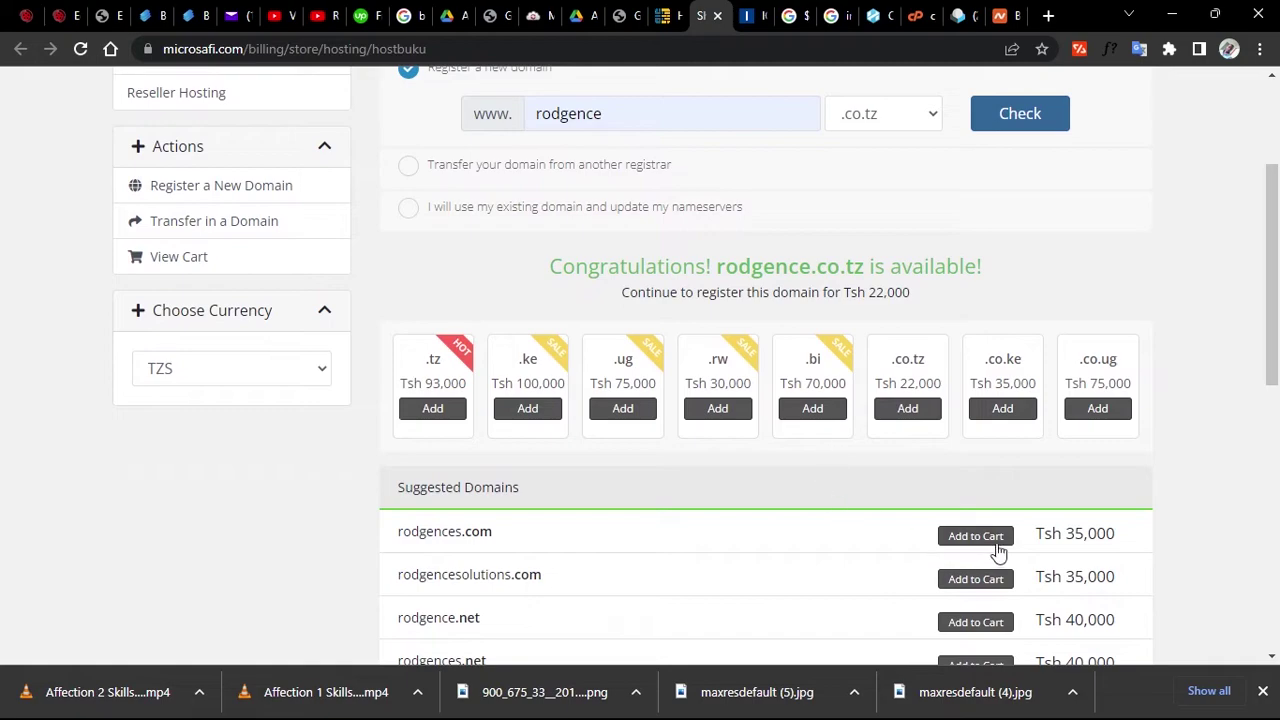
click(510, 536)
scroll(790, 113, up, 2)
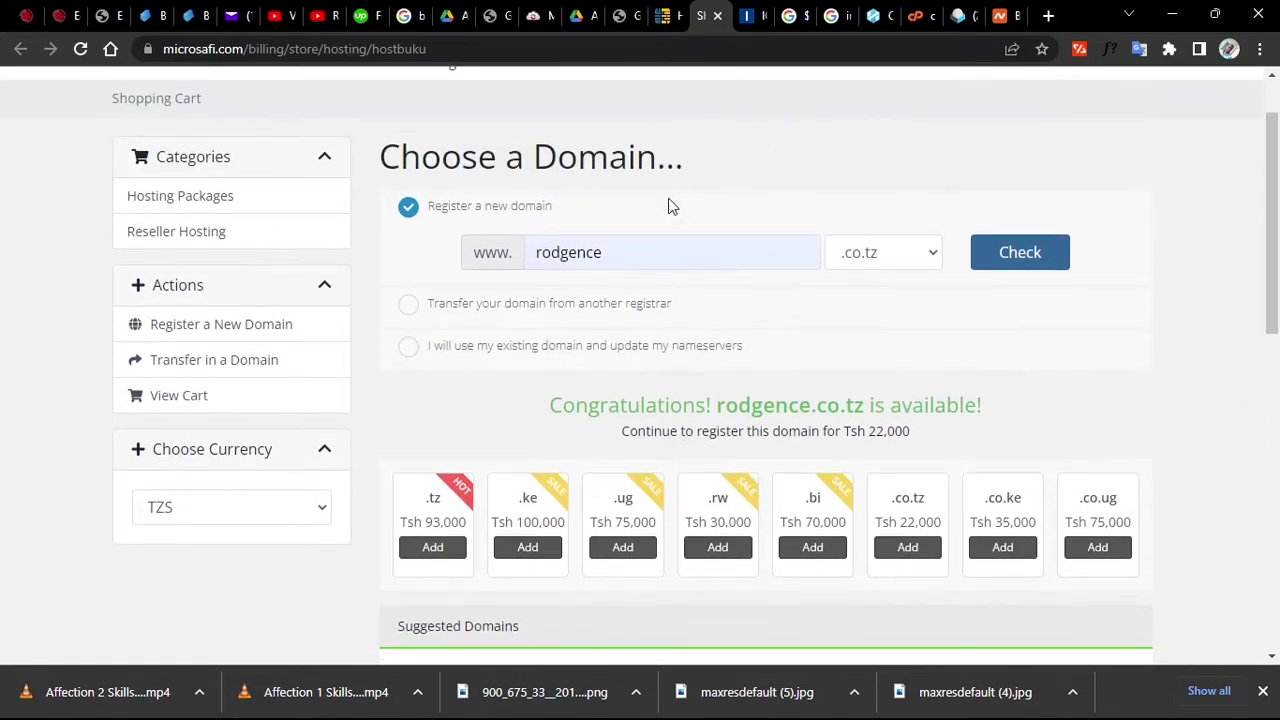
click(631, 253)
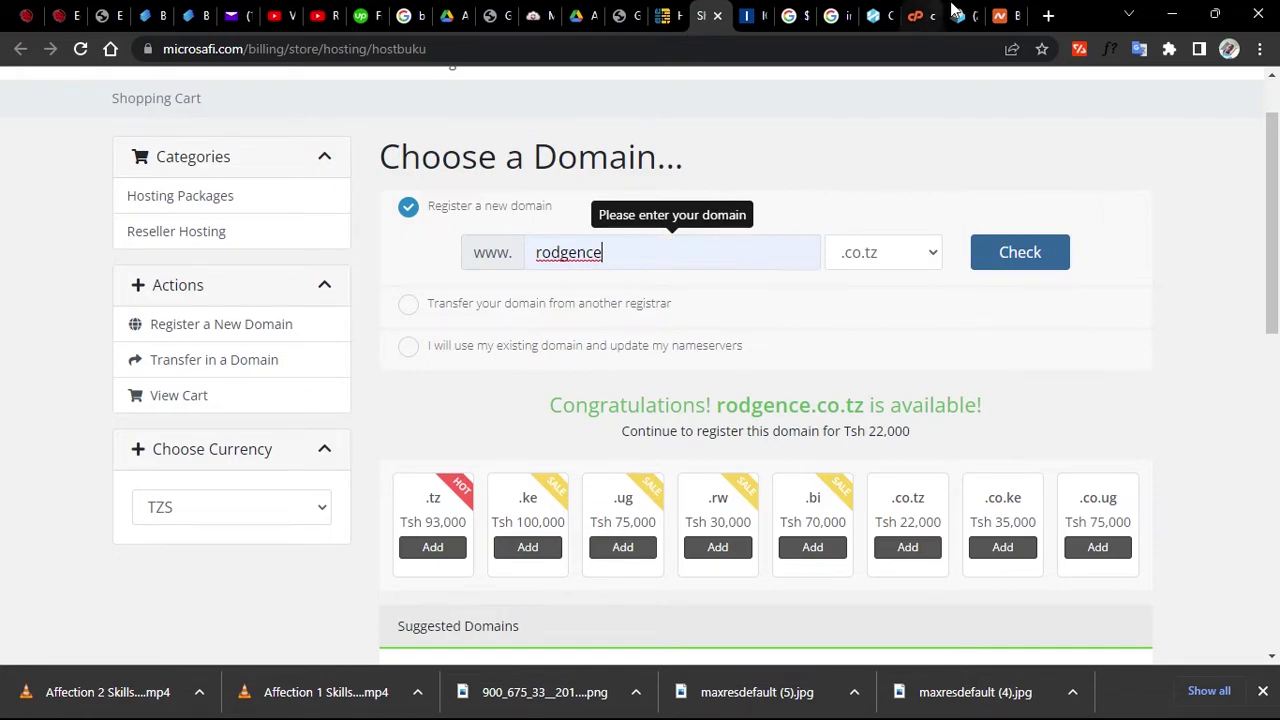
Open the 'test' message in the Roundcube customercare inbox
click(876, 15)
click(955, 15)
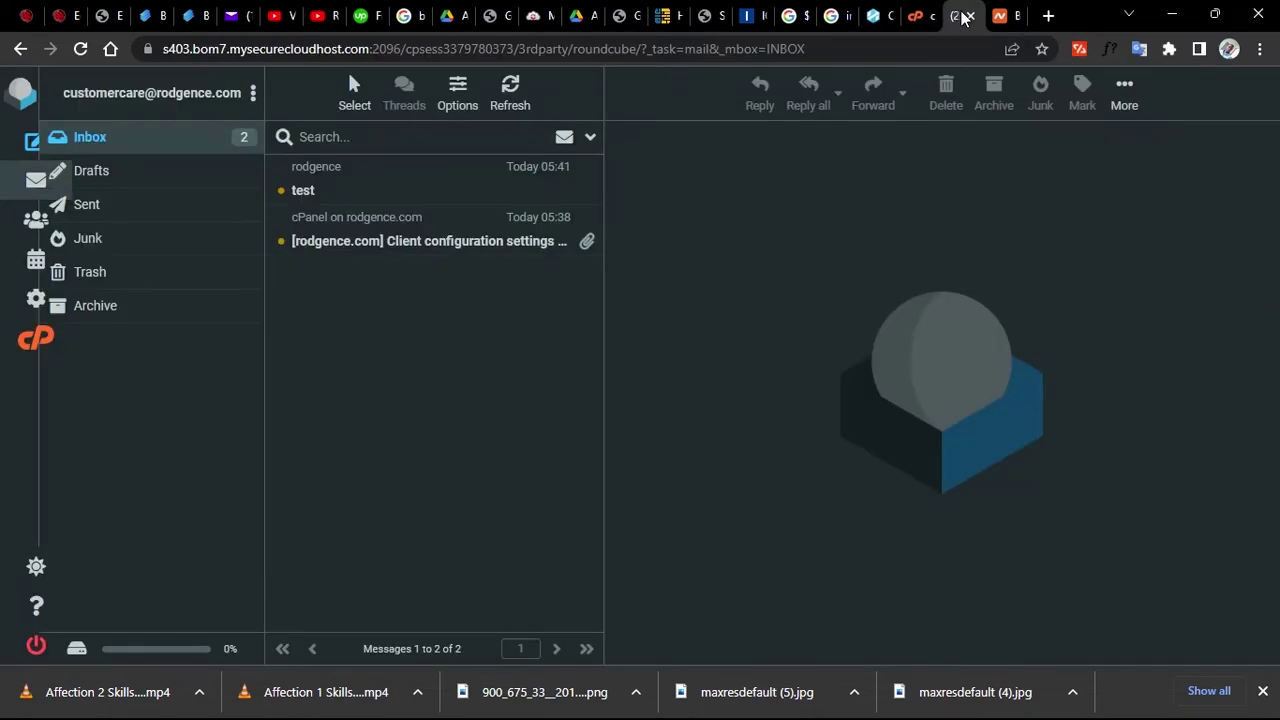
click(387, 192)
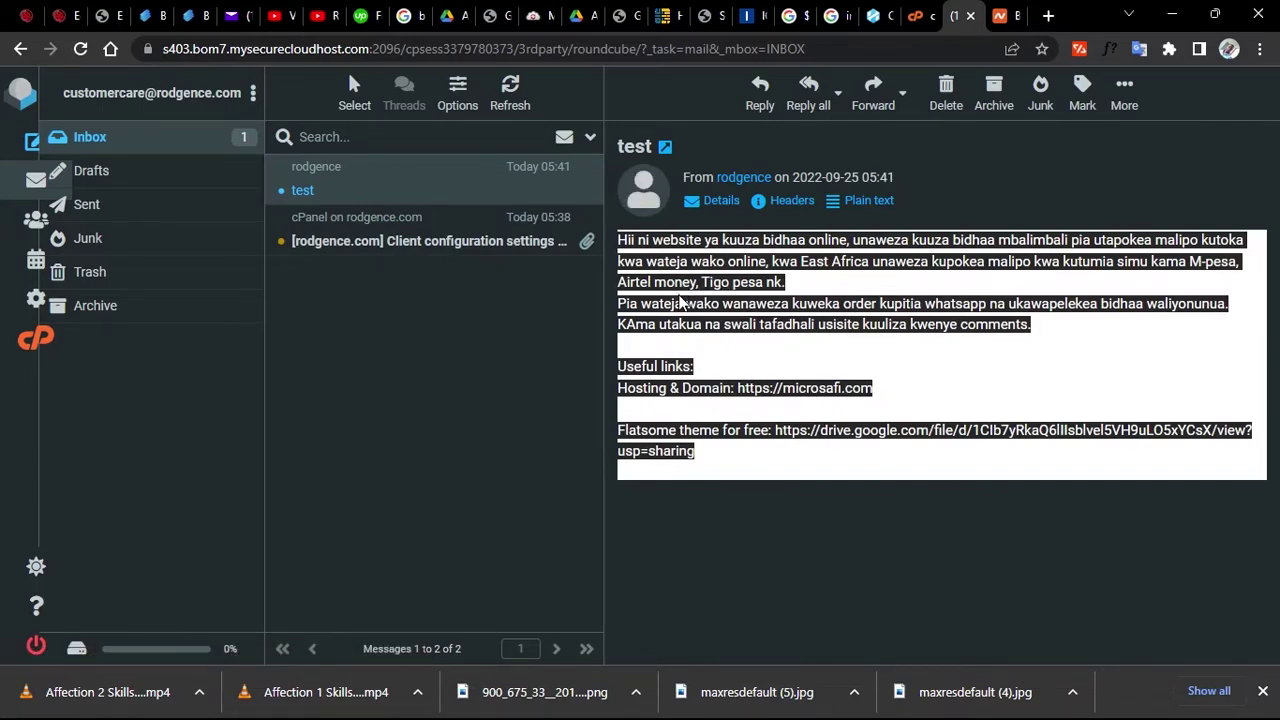
Glance over the YouTube and cPanel tabs, return to webmail, then open a blank tab
click(313, 18)
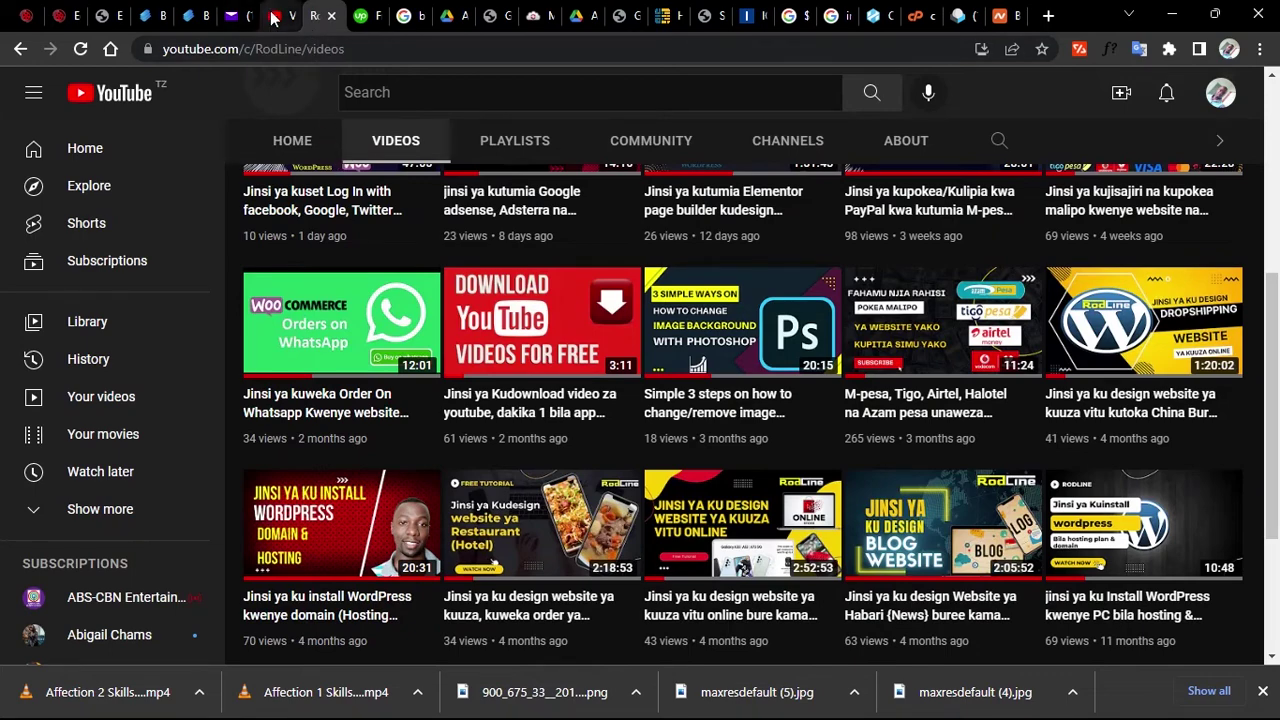
click(284, 16)
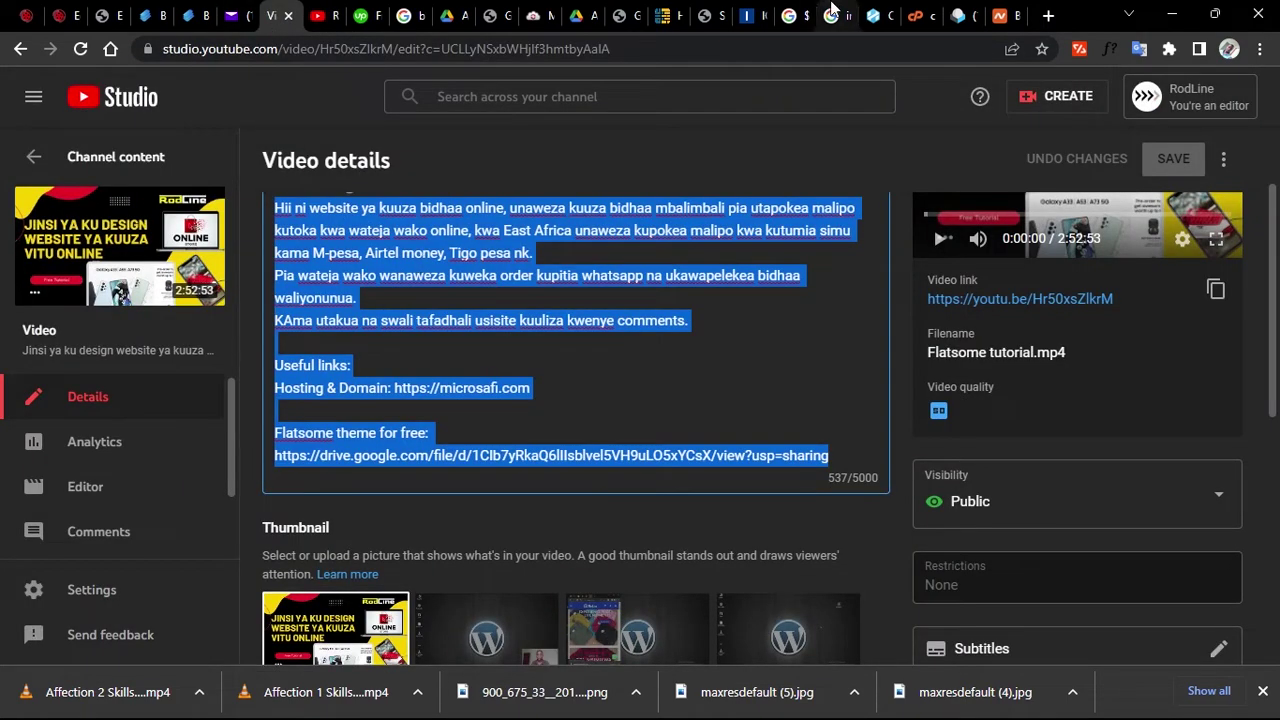
click(928, 17)
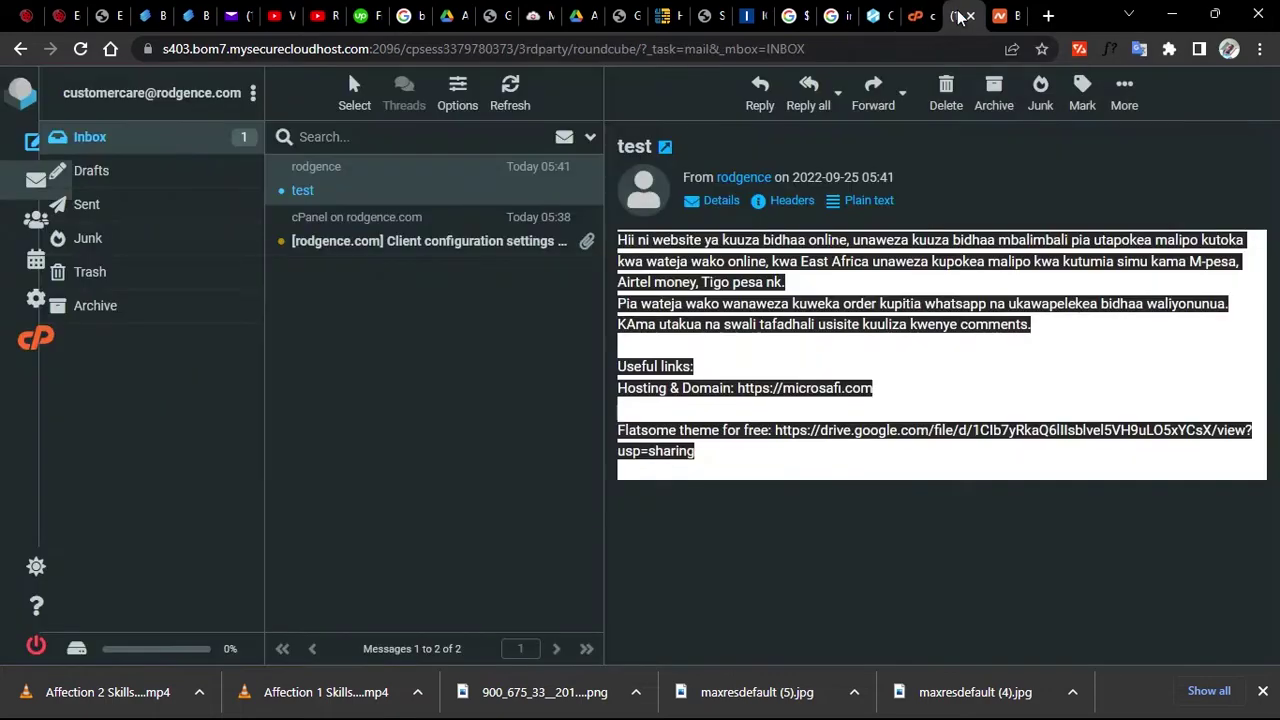
click(955, 16)
click(1048, 15)
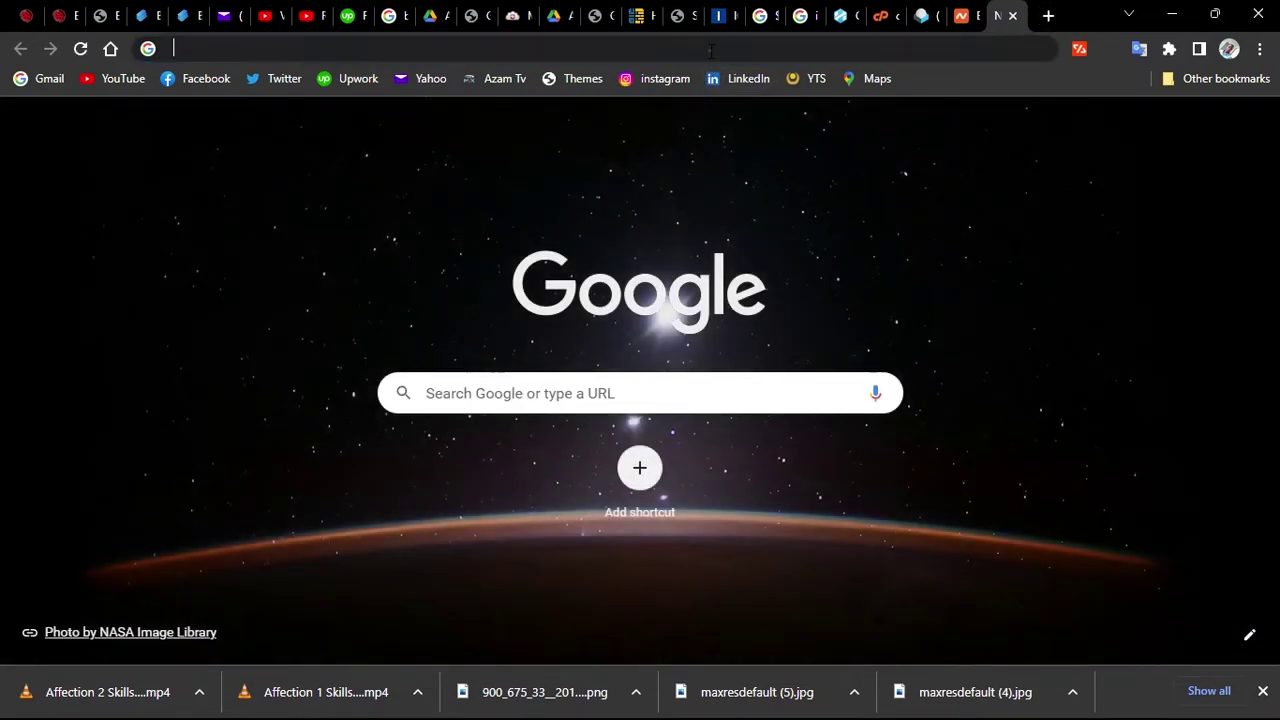
Load the RodLine homepage at rodgence.com, then return to the Roundcube test email
click(707, 49)
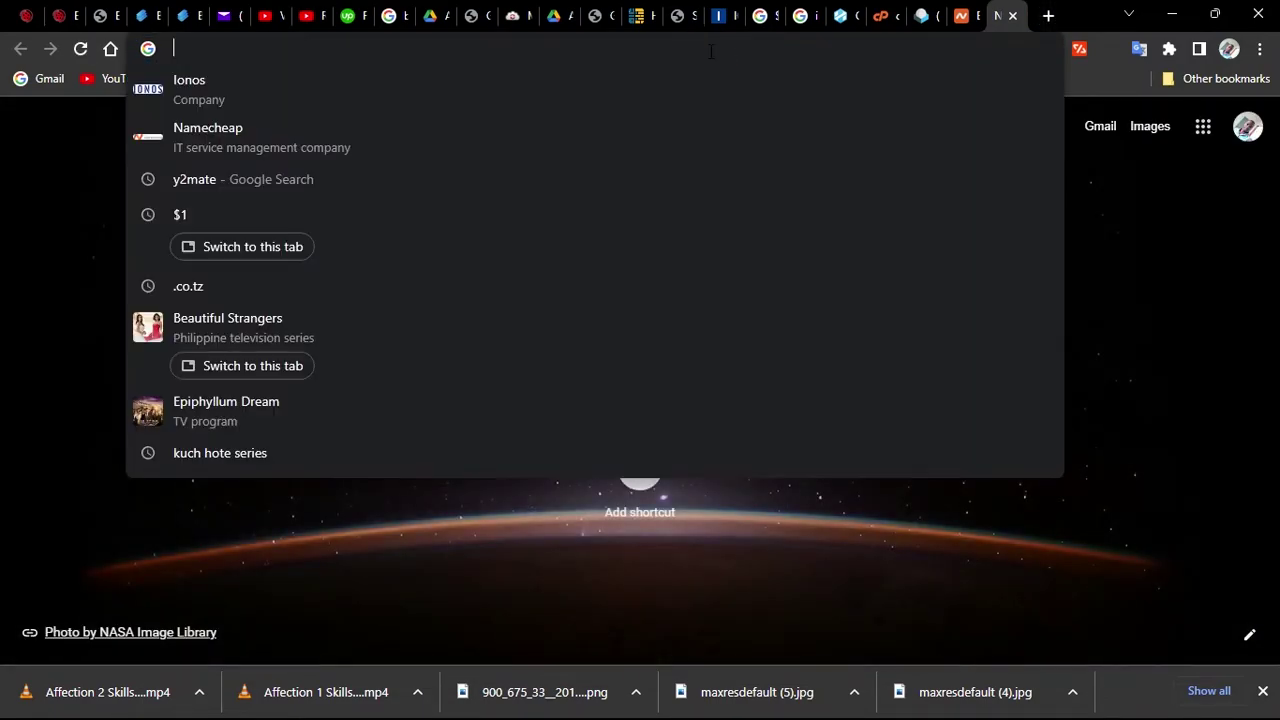
text(react)
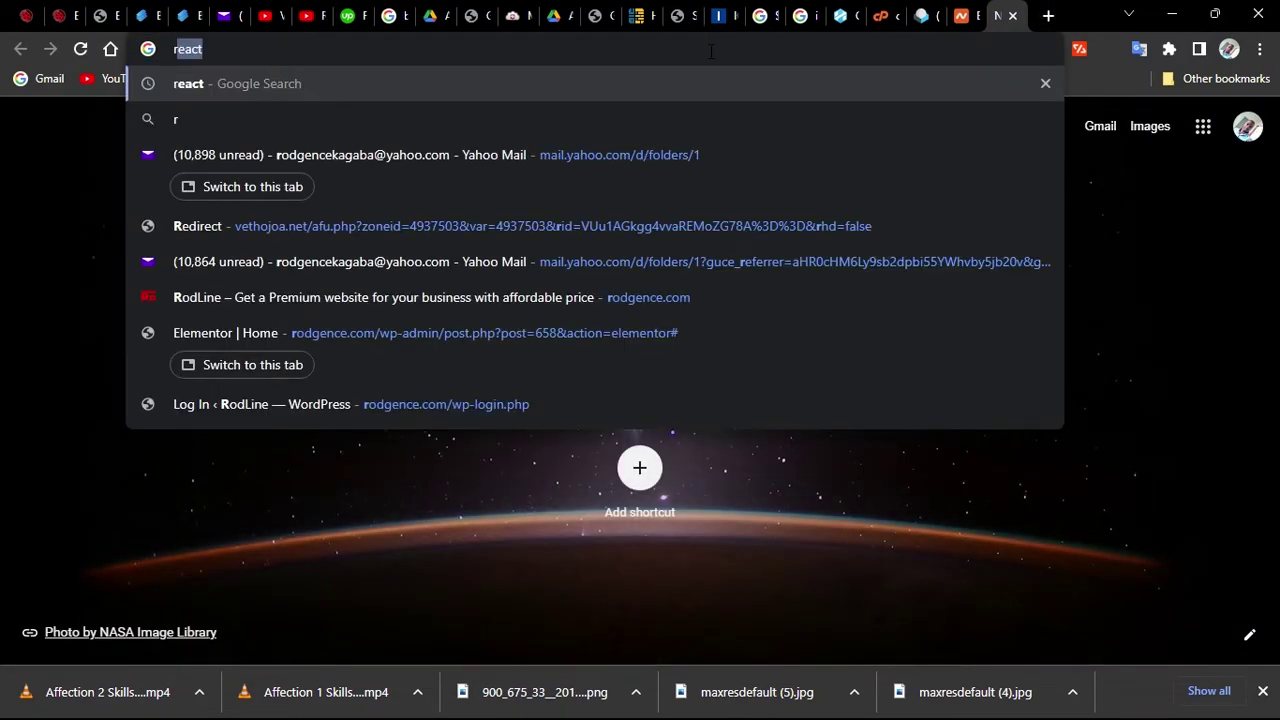
click(503, 297)
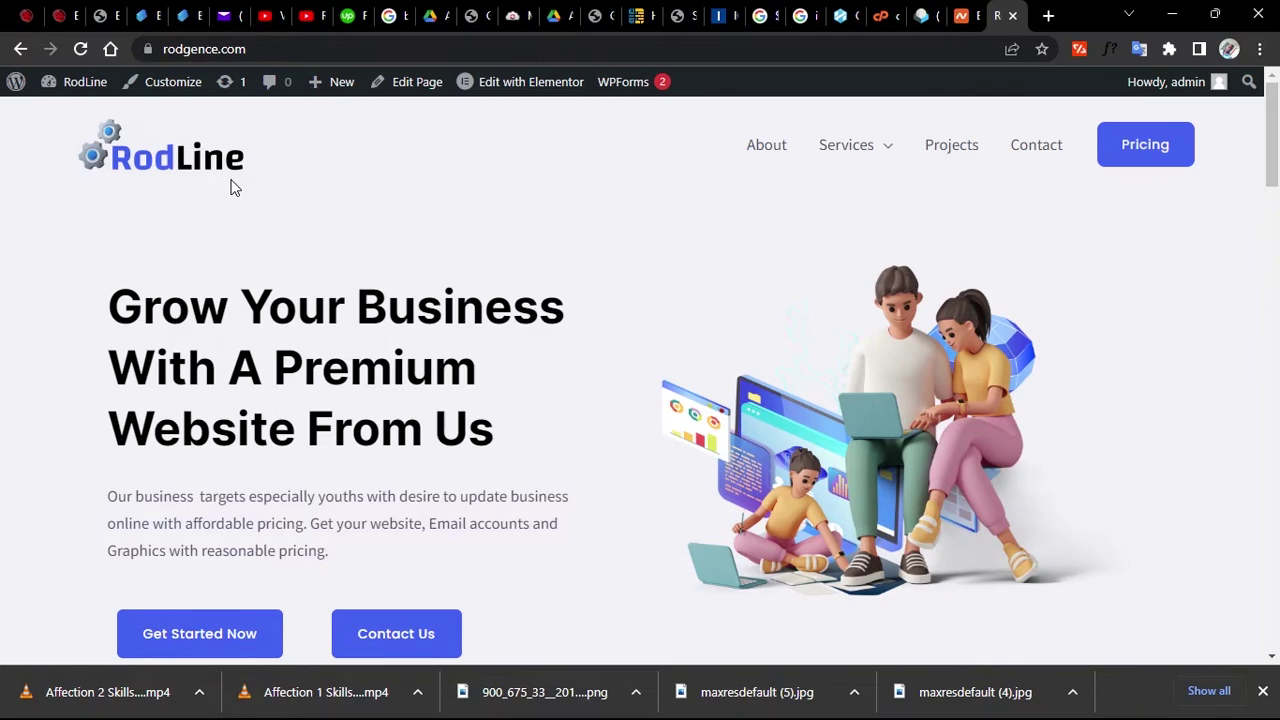
click(900, 15)
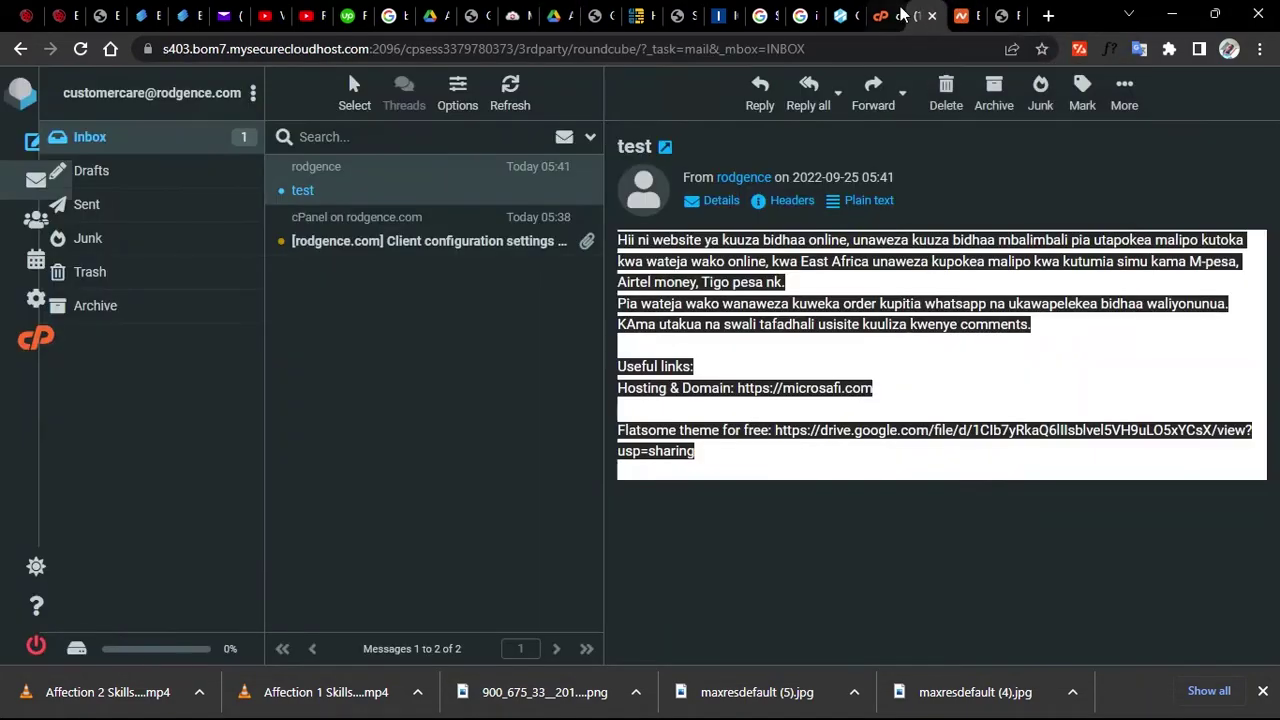
Review cPanel's Email Accounts list, highlighting the 3 used accounts of unlimited
click(885, 16)
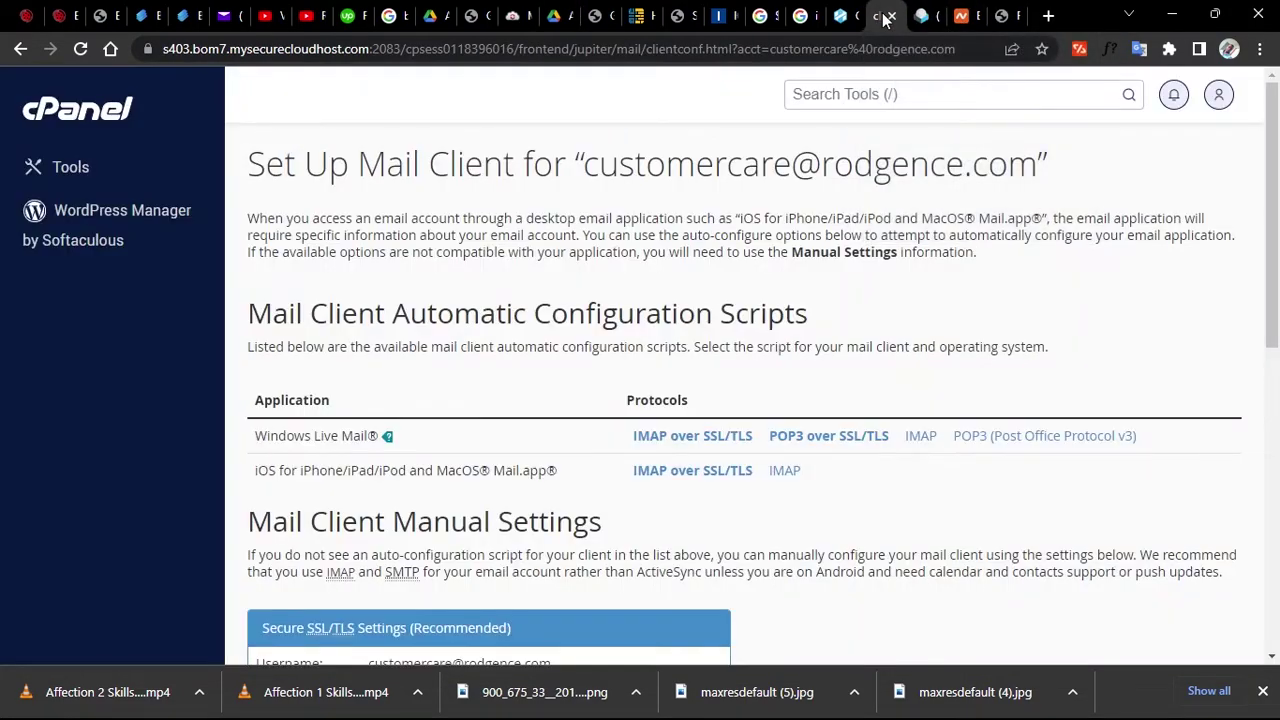
click(68, 168)
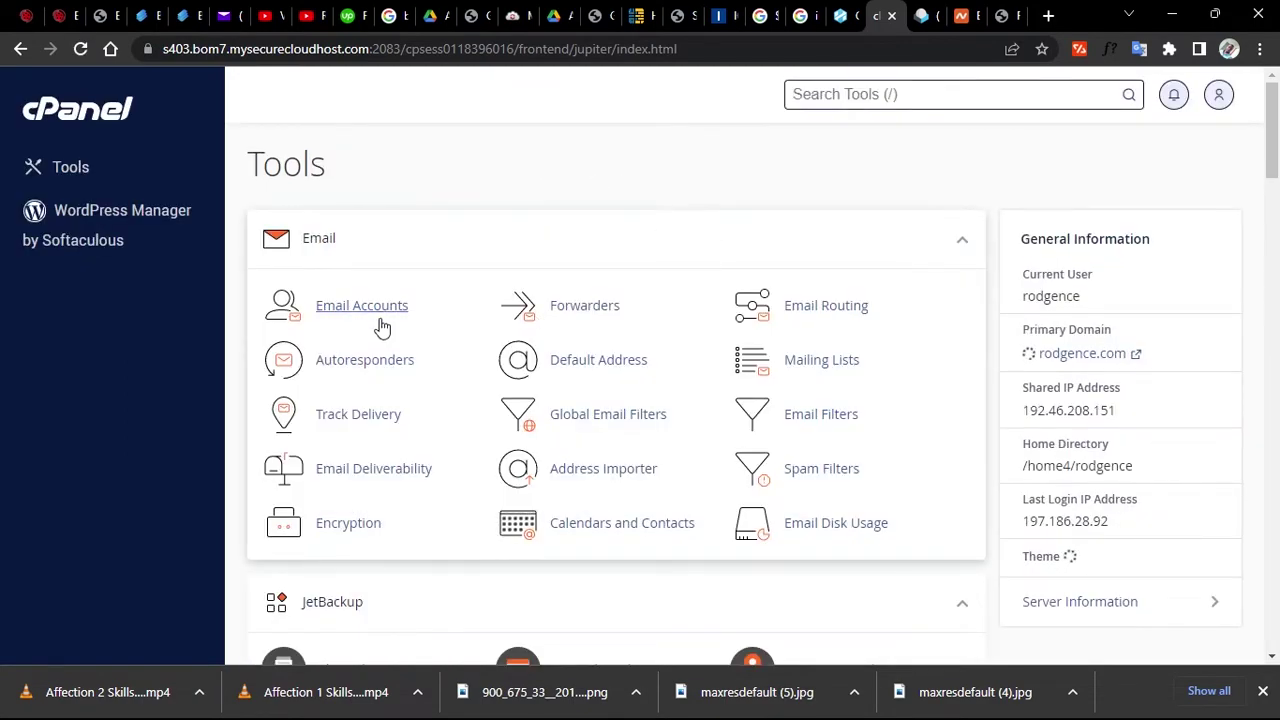
click(380, 314)
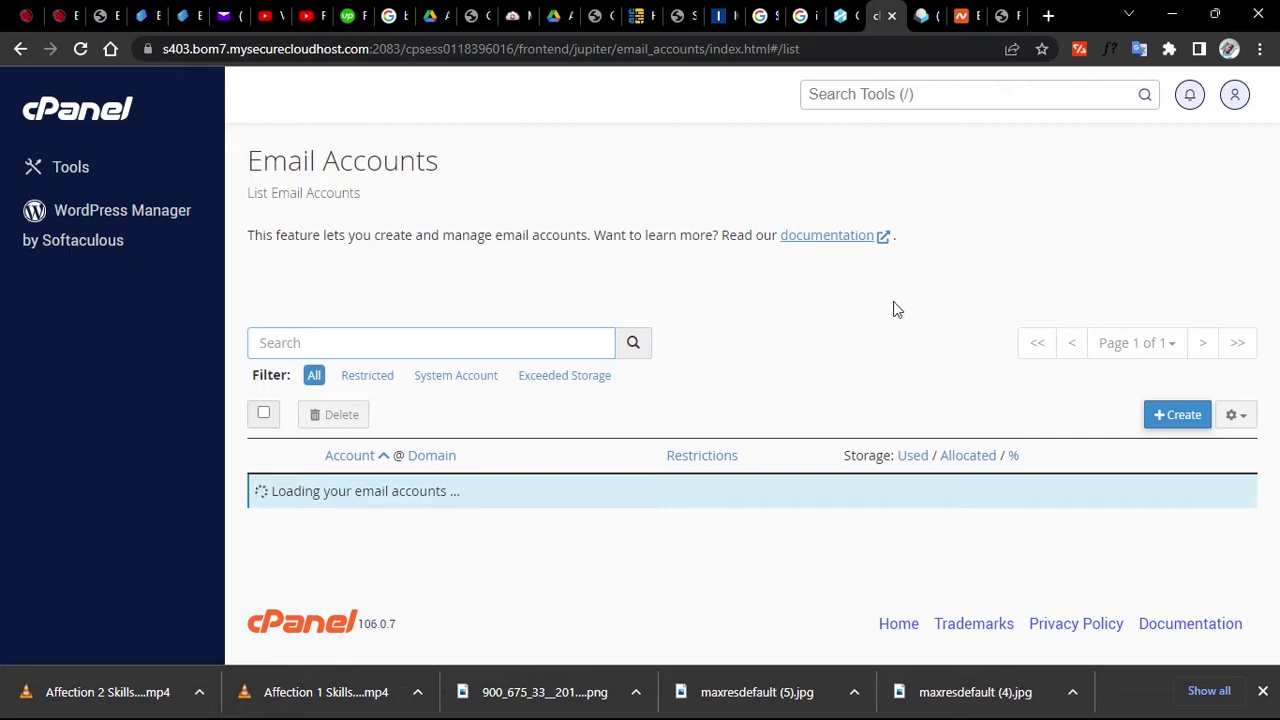
scroll(886, 275, down, 1)
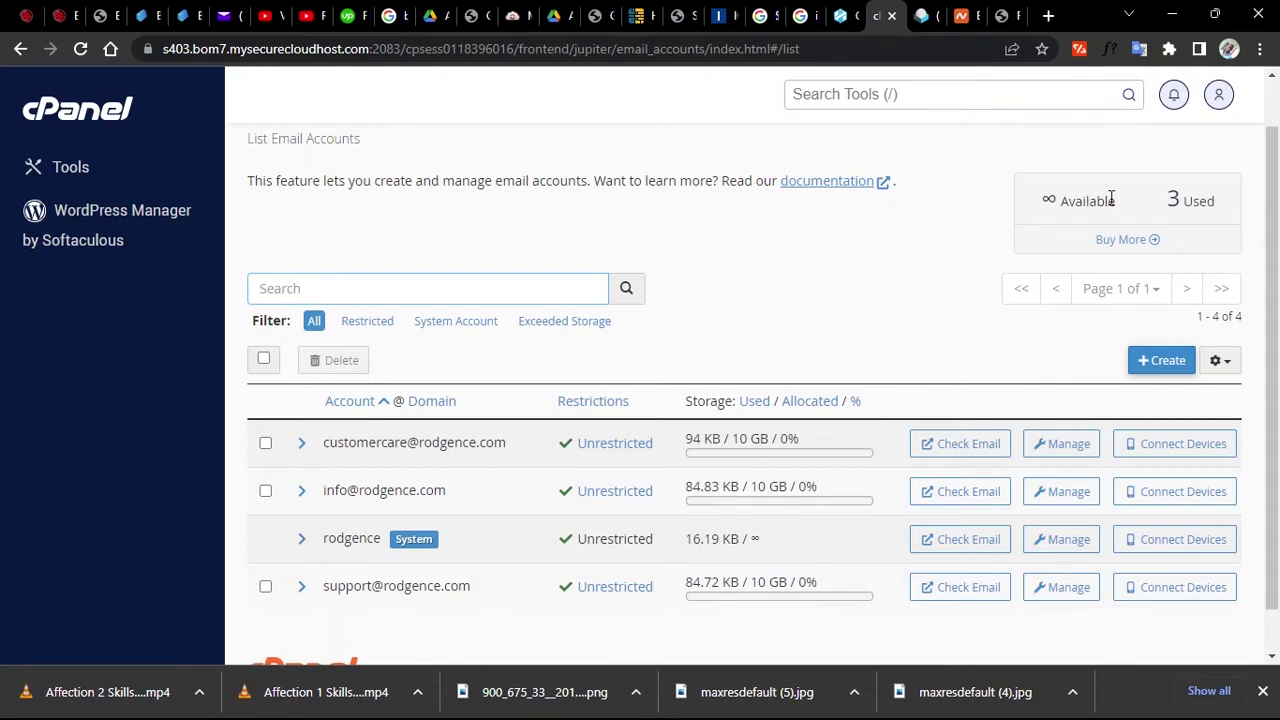
double_click(1175, 201)
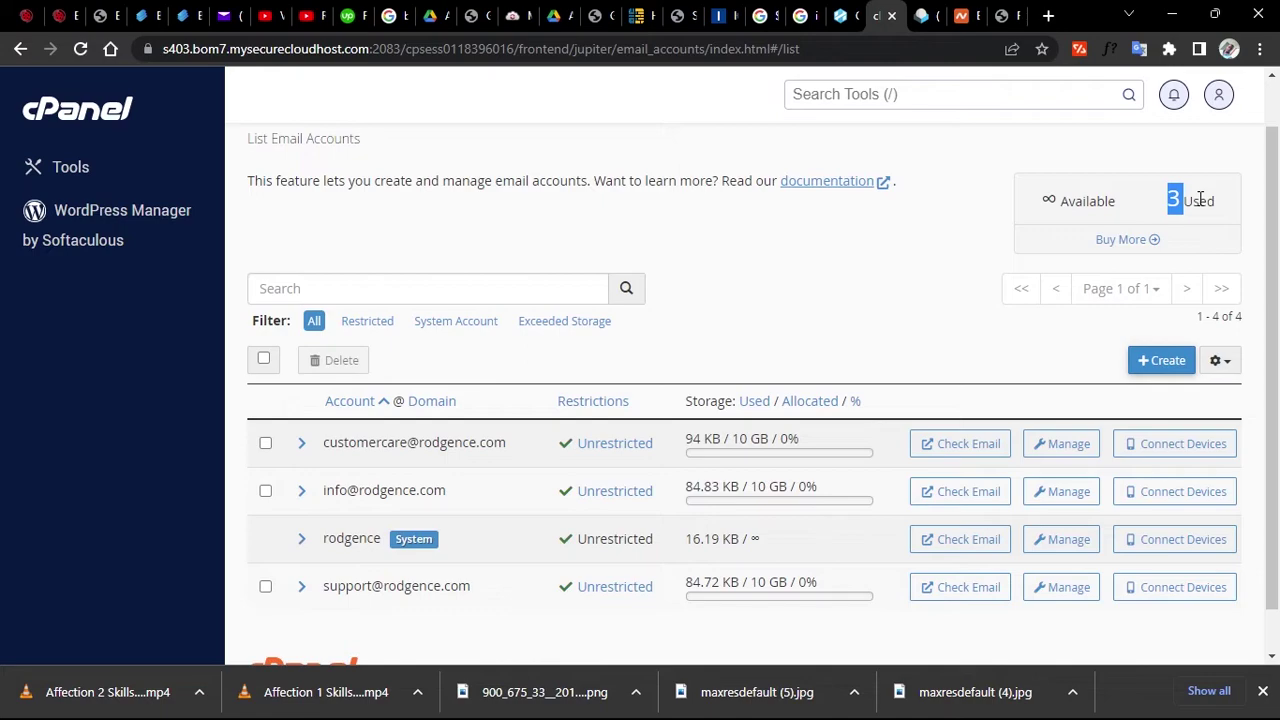
click(1175, 198)
click(725, 14)
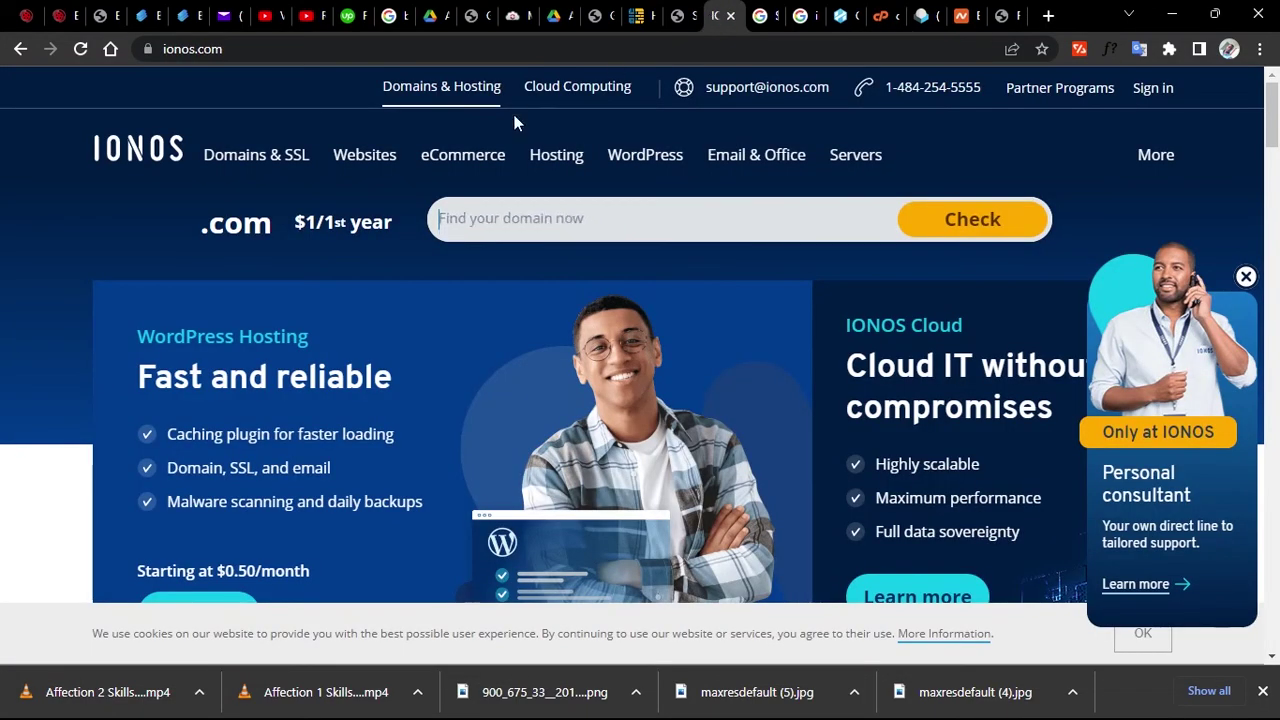
Search IONOS for pepesa.com and highlight its $1 first-year, $3,495 premium pricing
click(503, 215)
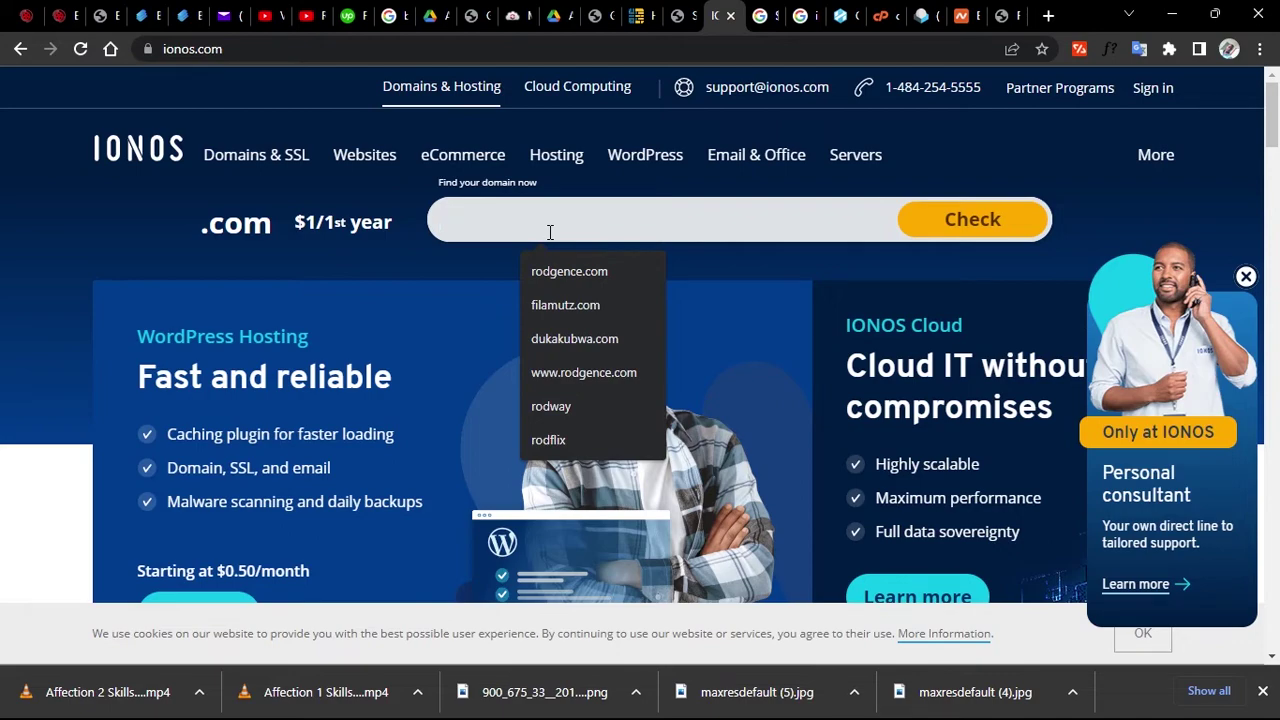
text(pepesa)
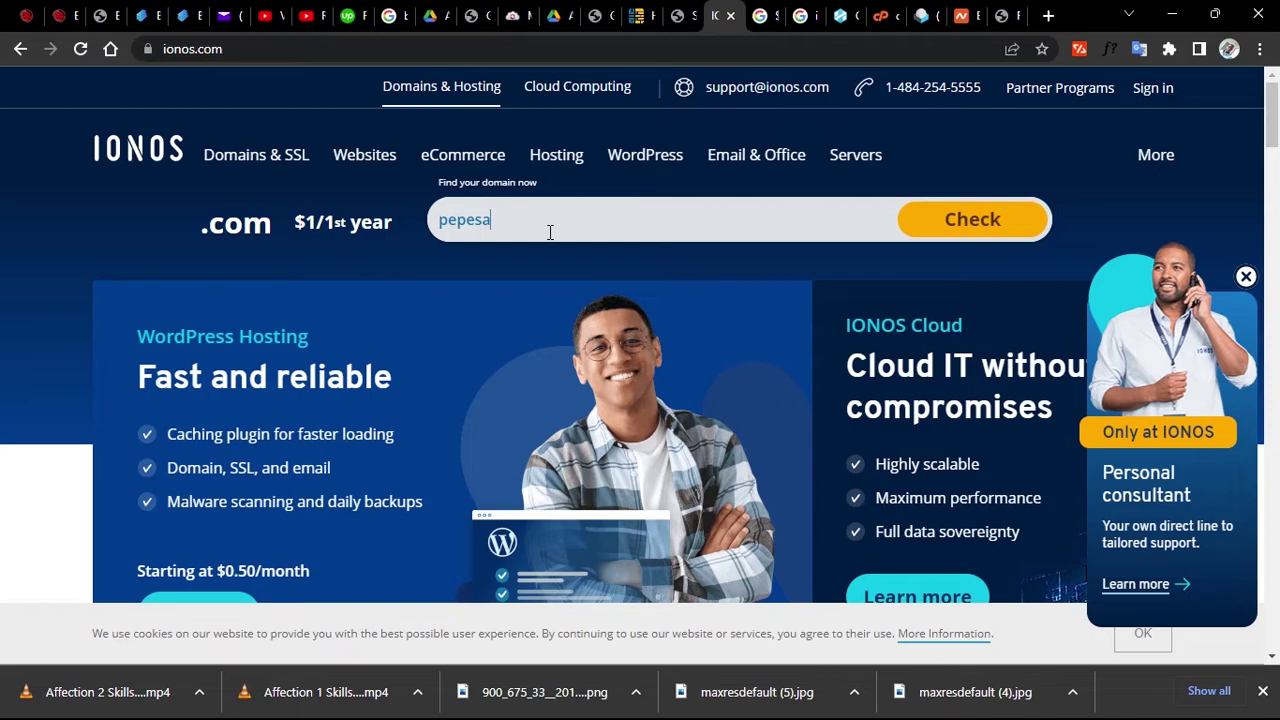
click(946, 228)
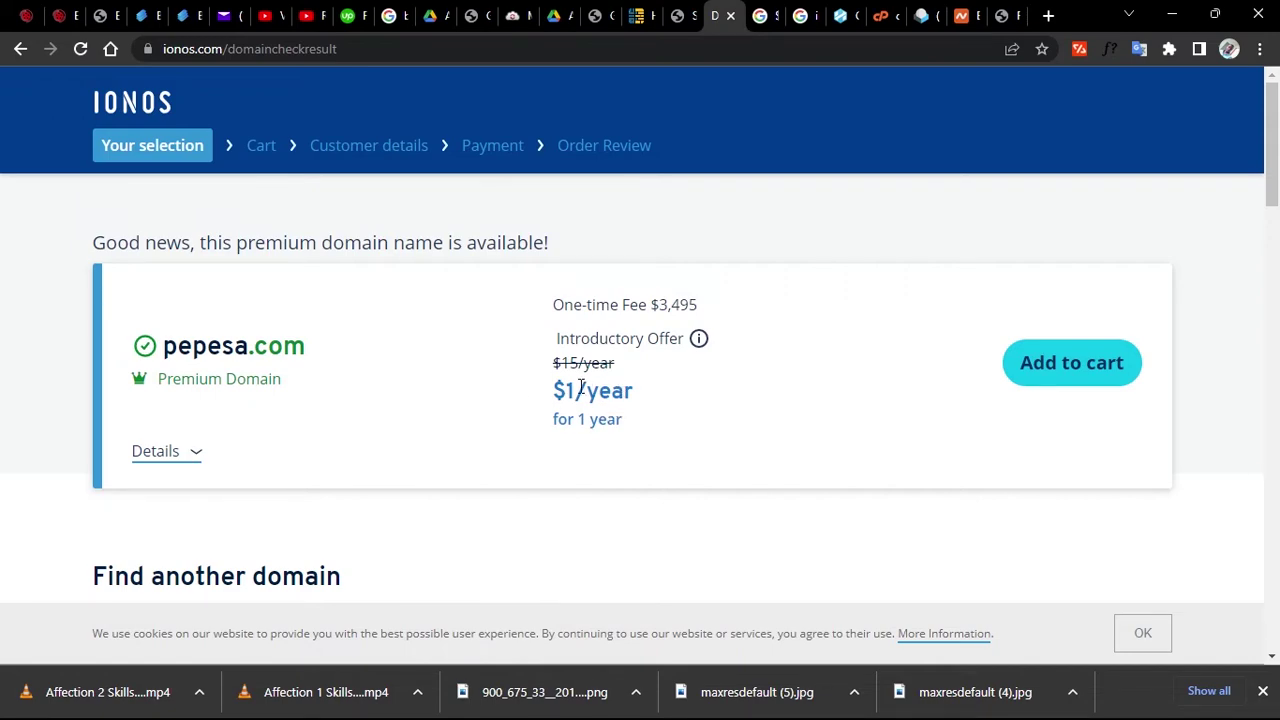
drag(591, 390, 545, 392)
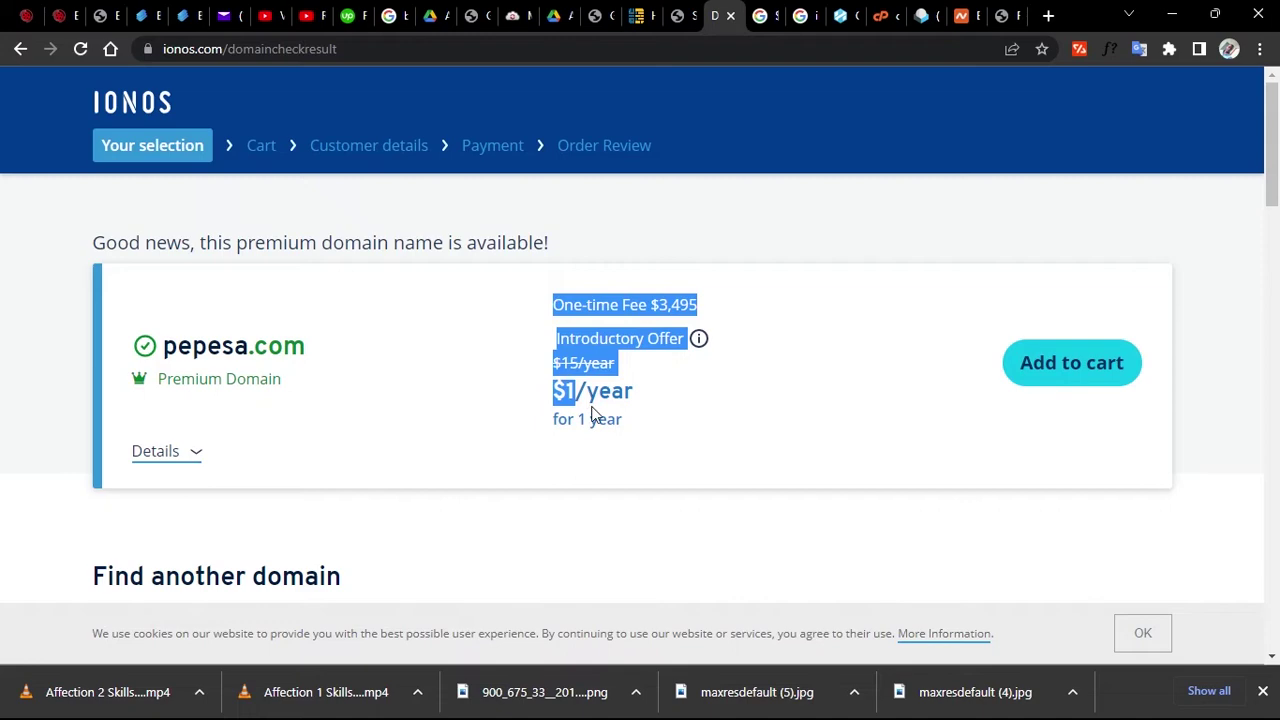
click(677, 412)
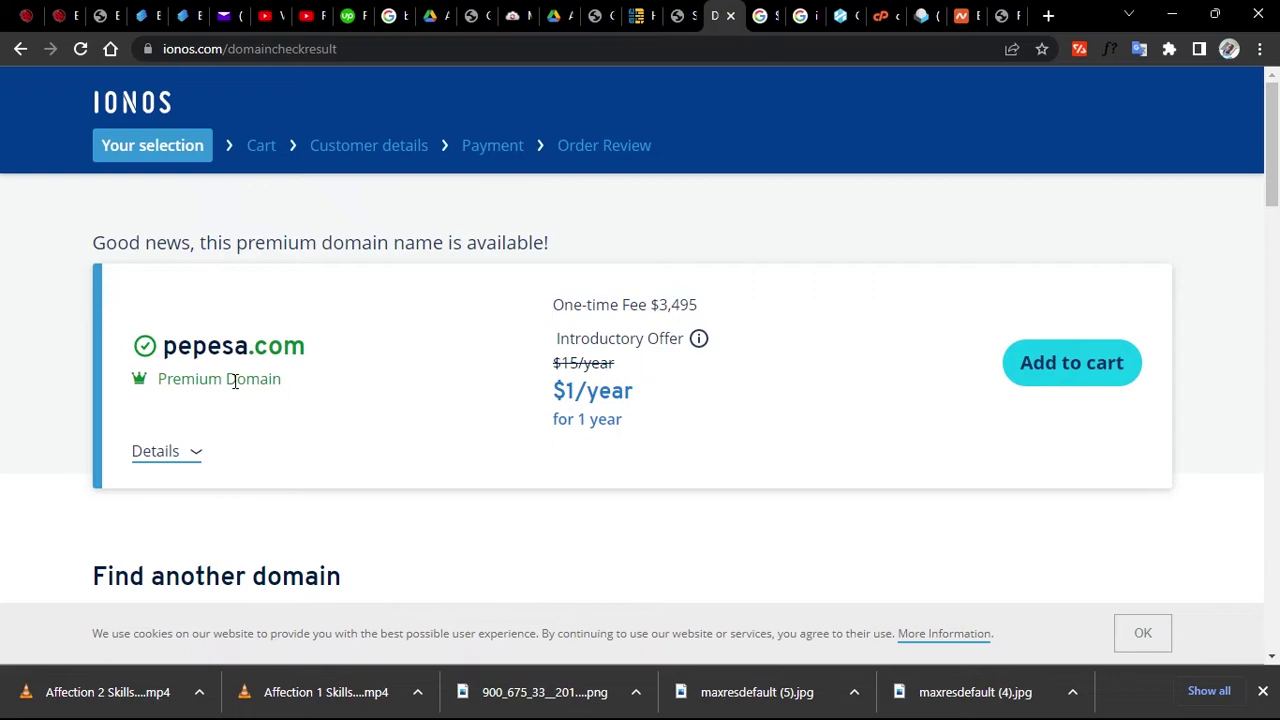
click(62, 12)
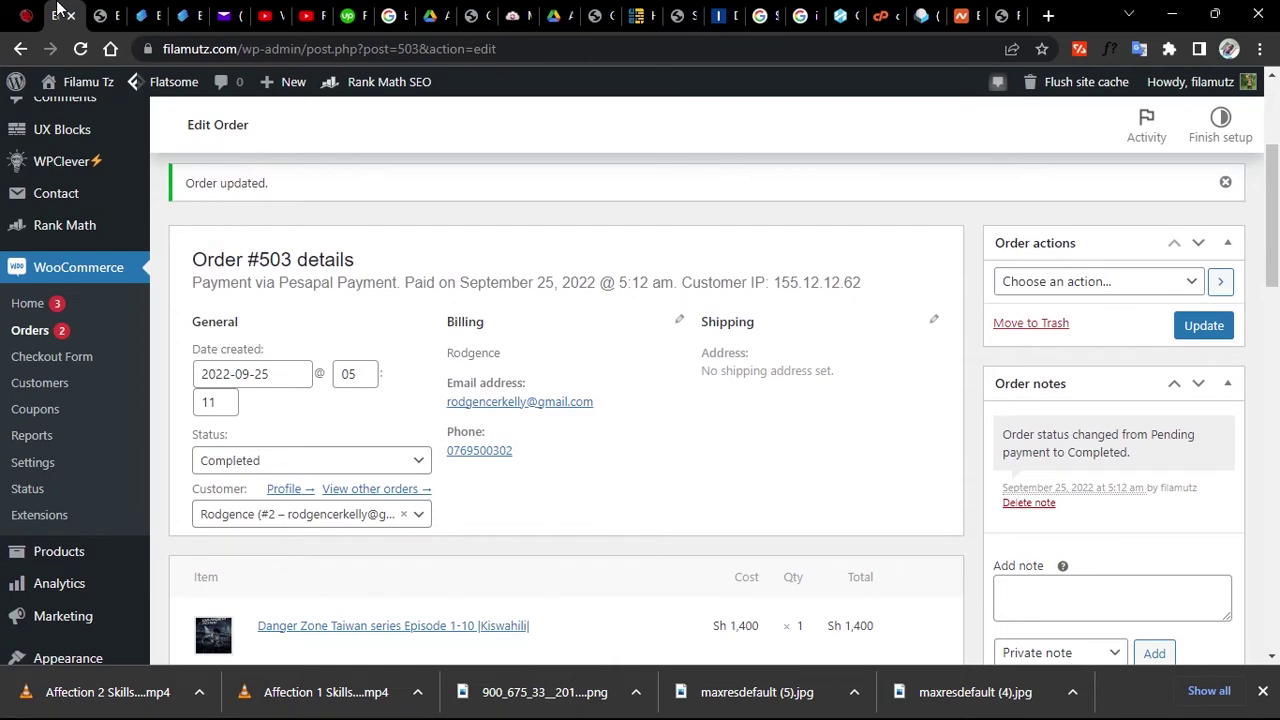
Switch back to the Roundcube customercare inbox with the test message open
click(927, 15)
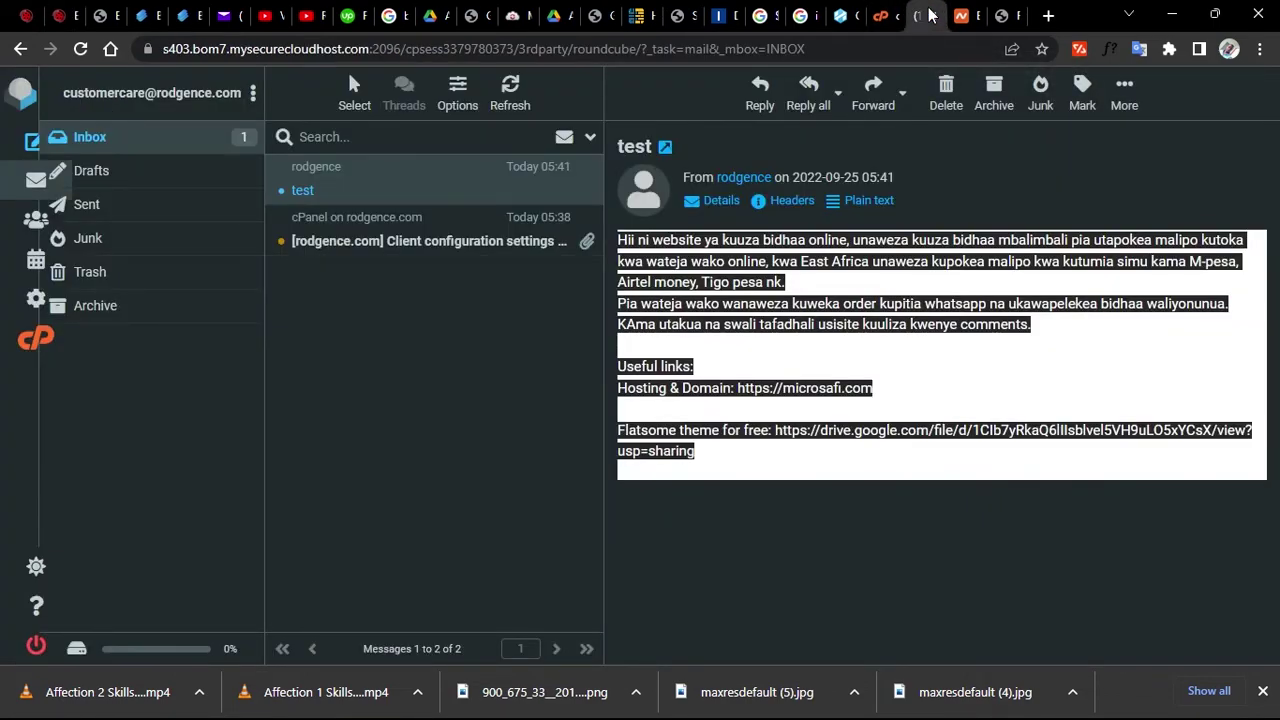